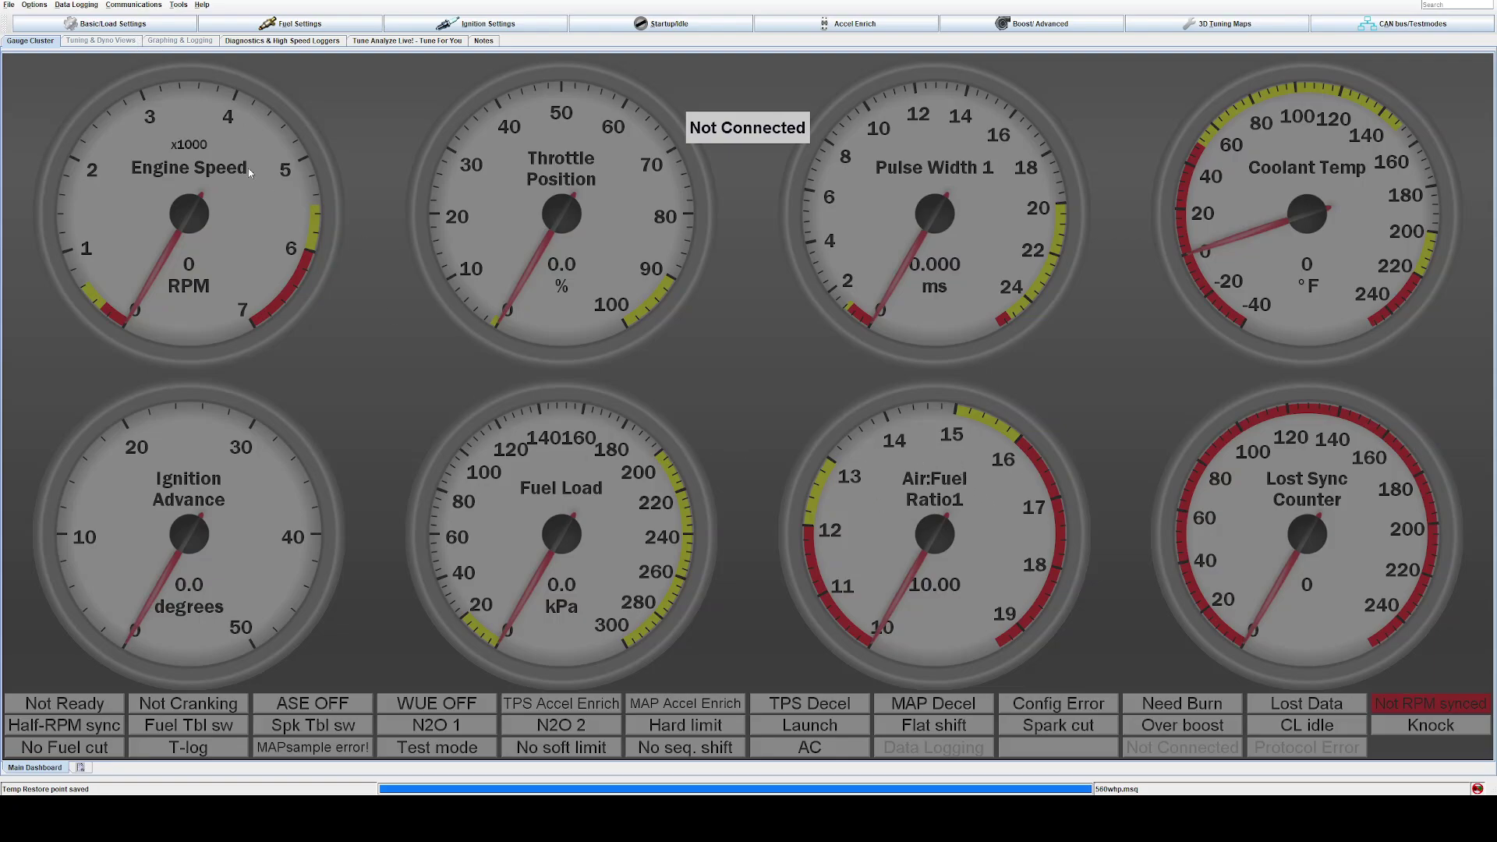
Step: Open the engine and sequential injection settings, then close them
click(109, 25)
click(62, 37)
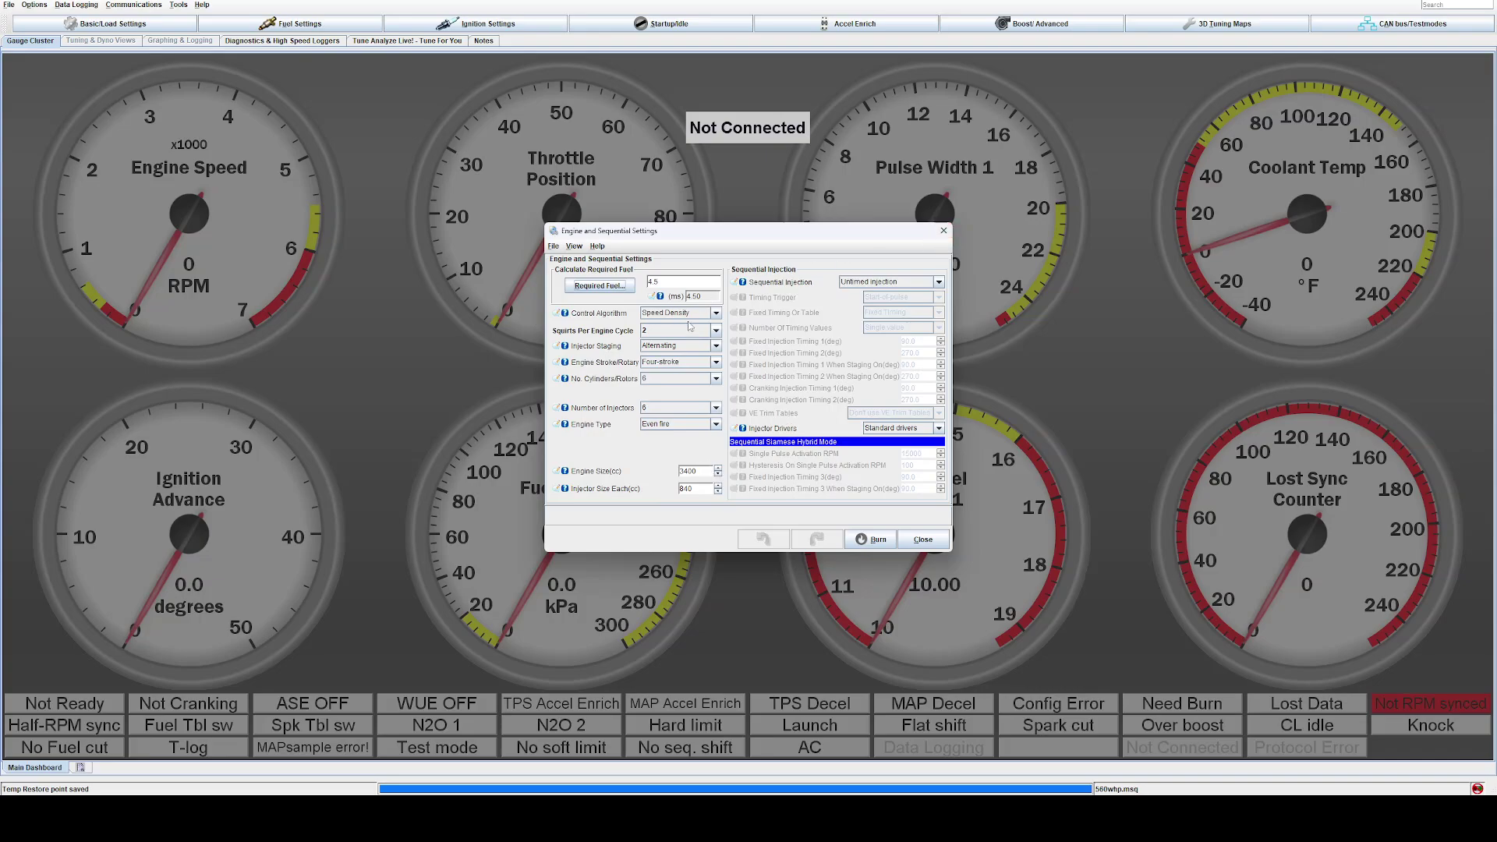
click(944, 232)
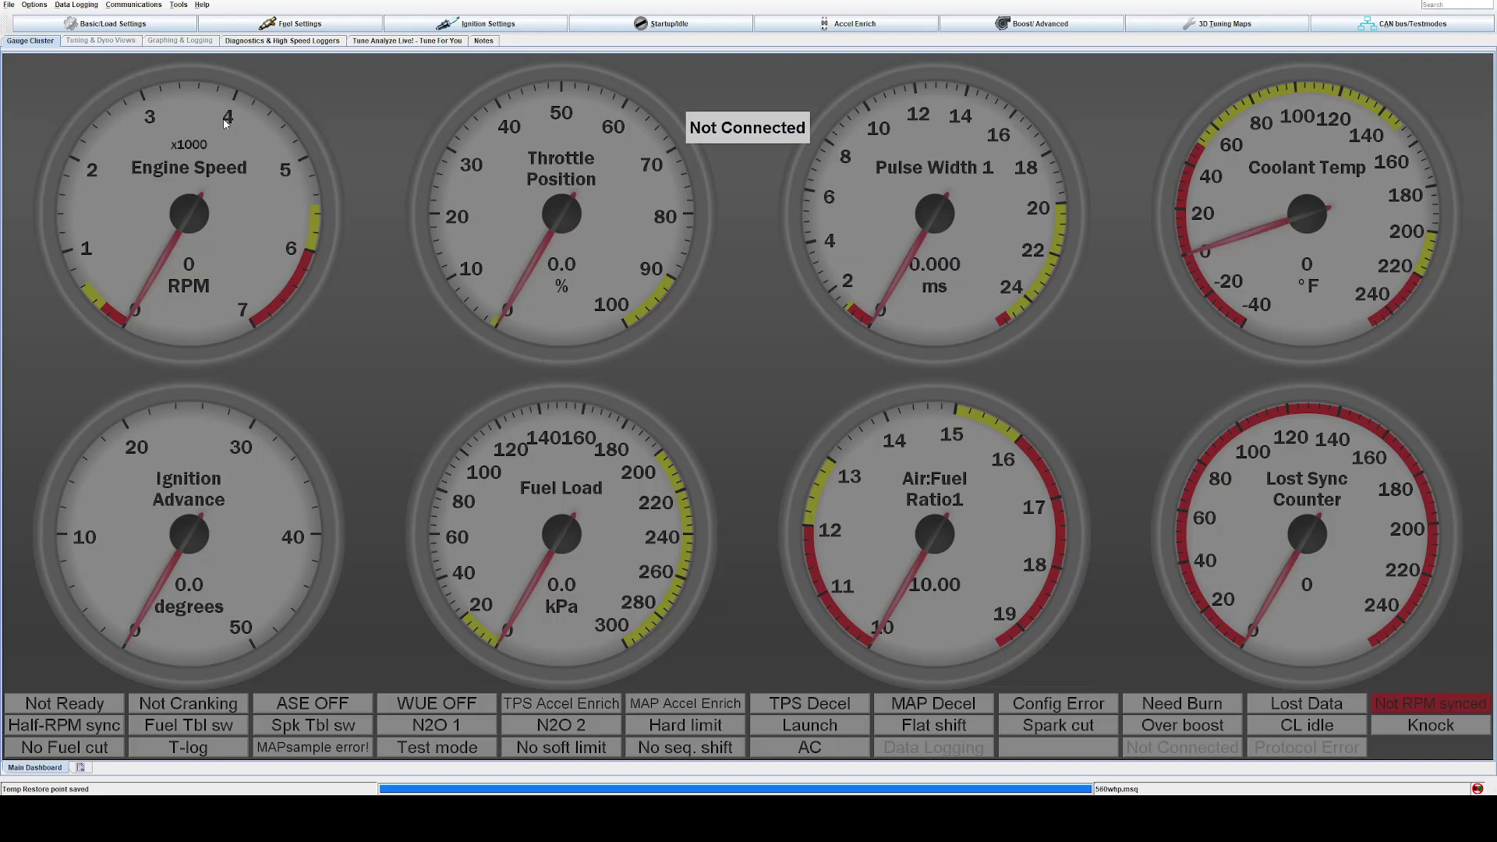
Step: Review the General Settings from Basic/Load Settings, then return to that menu
click(121, 23)
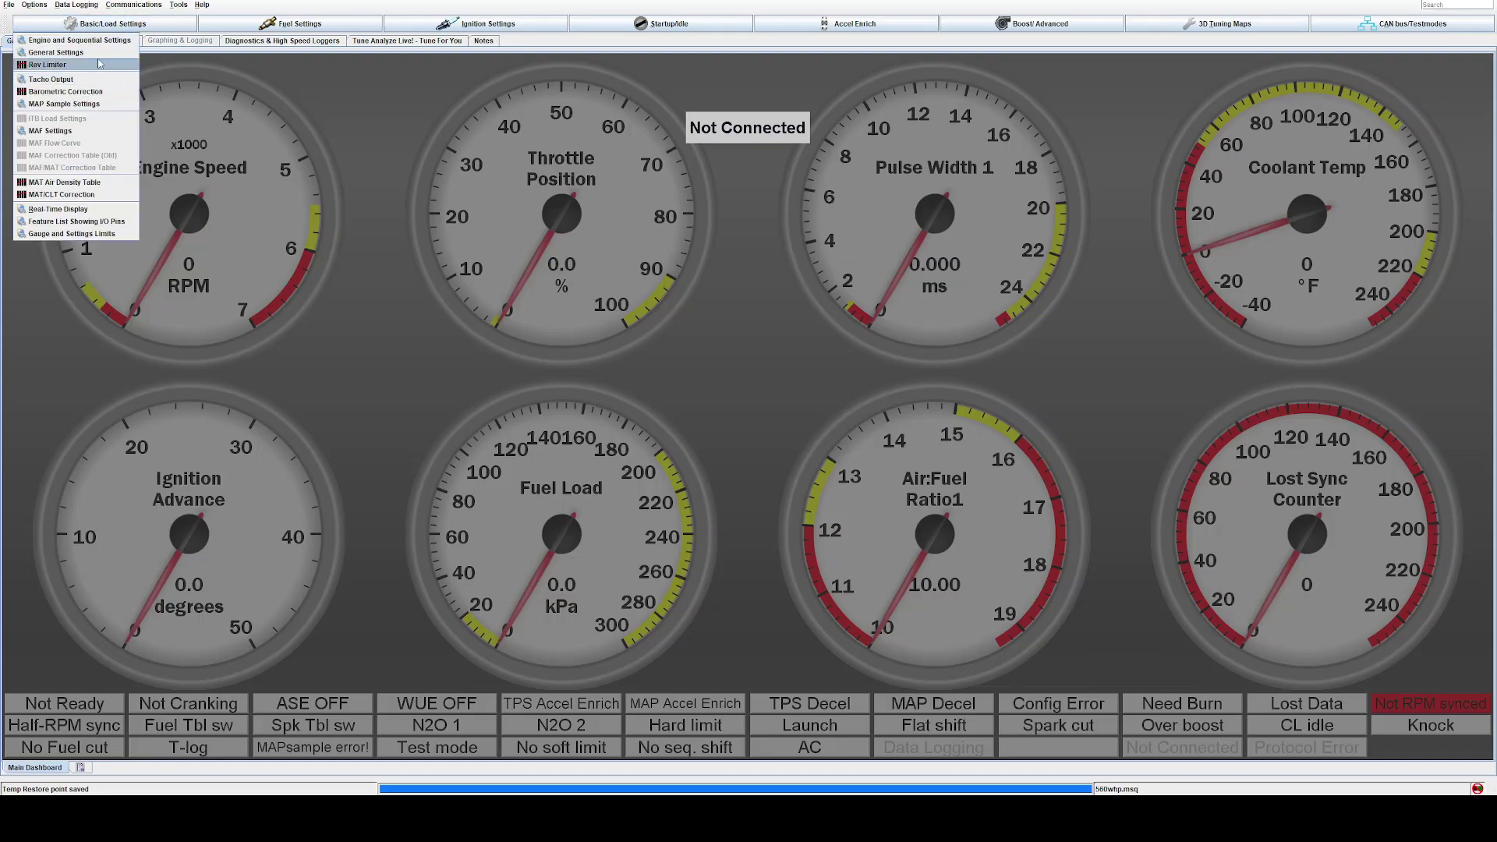
click(97, 53)
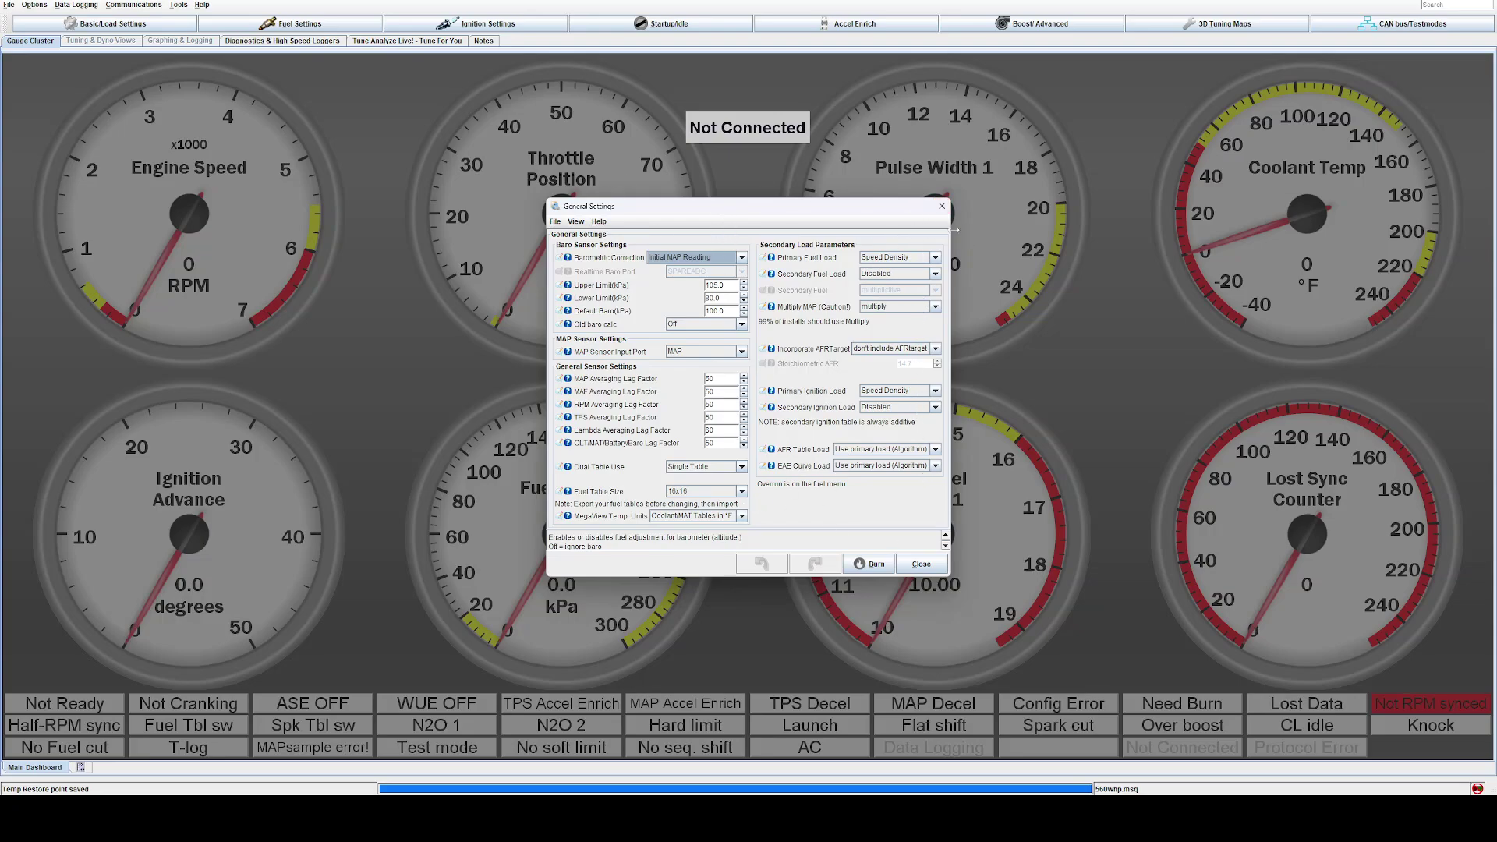
click(942, 206)
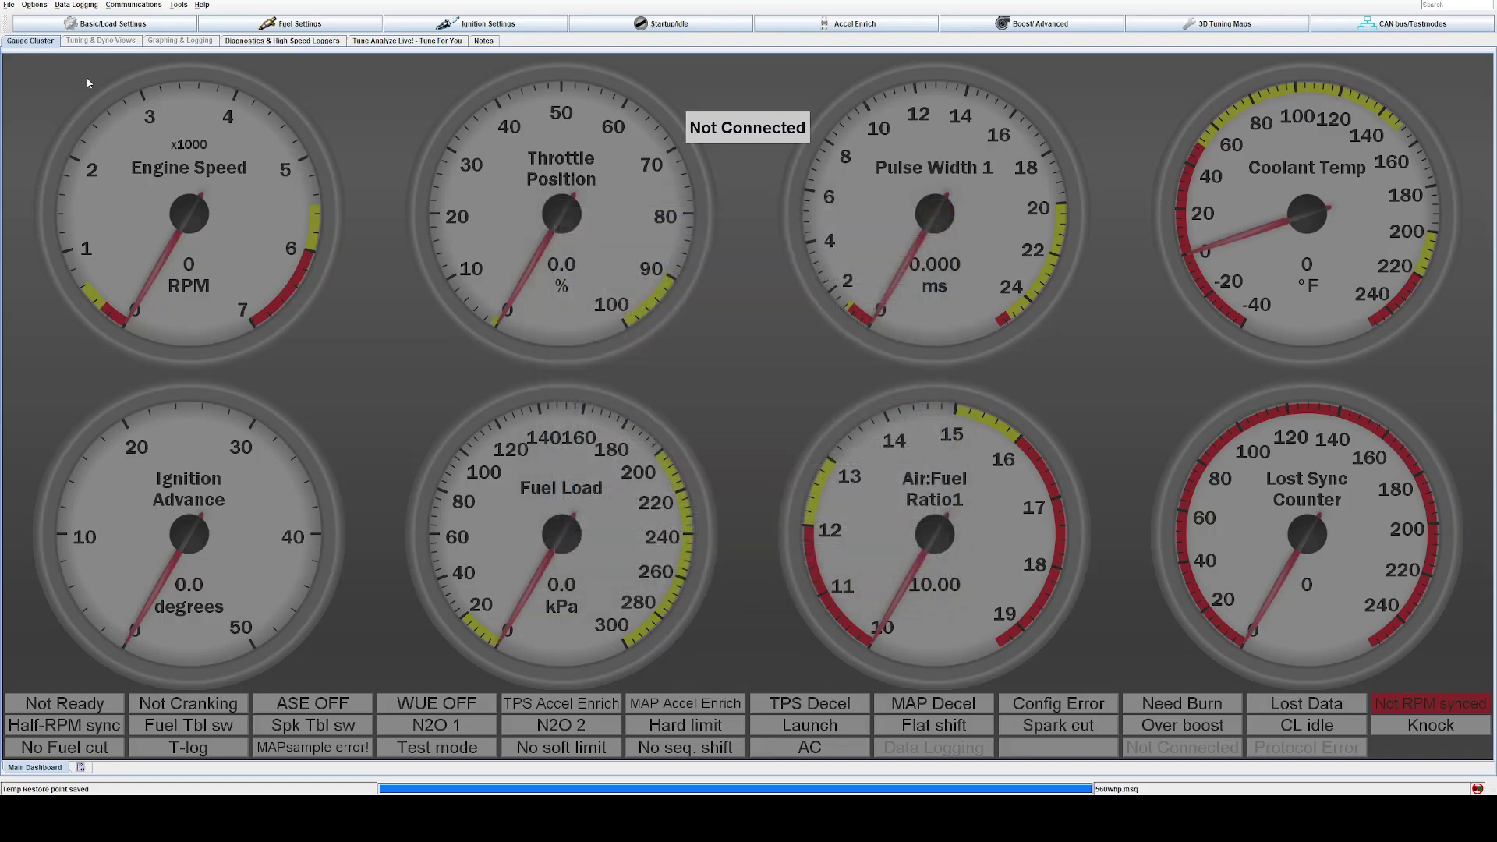
click(97, 23)
Step: Read the help for the 6300 RPM hard limit and 200 RPM soft limit zone
click(92, 68)
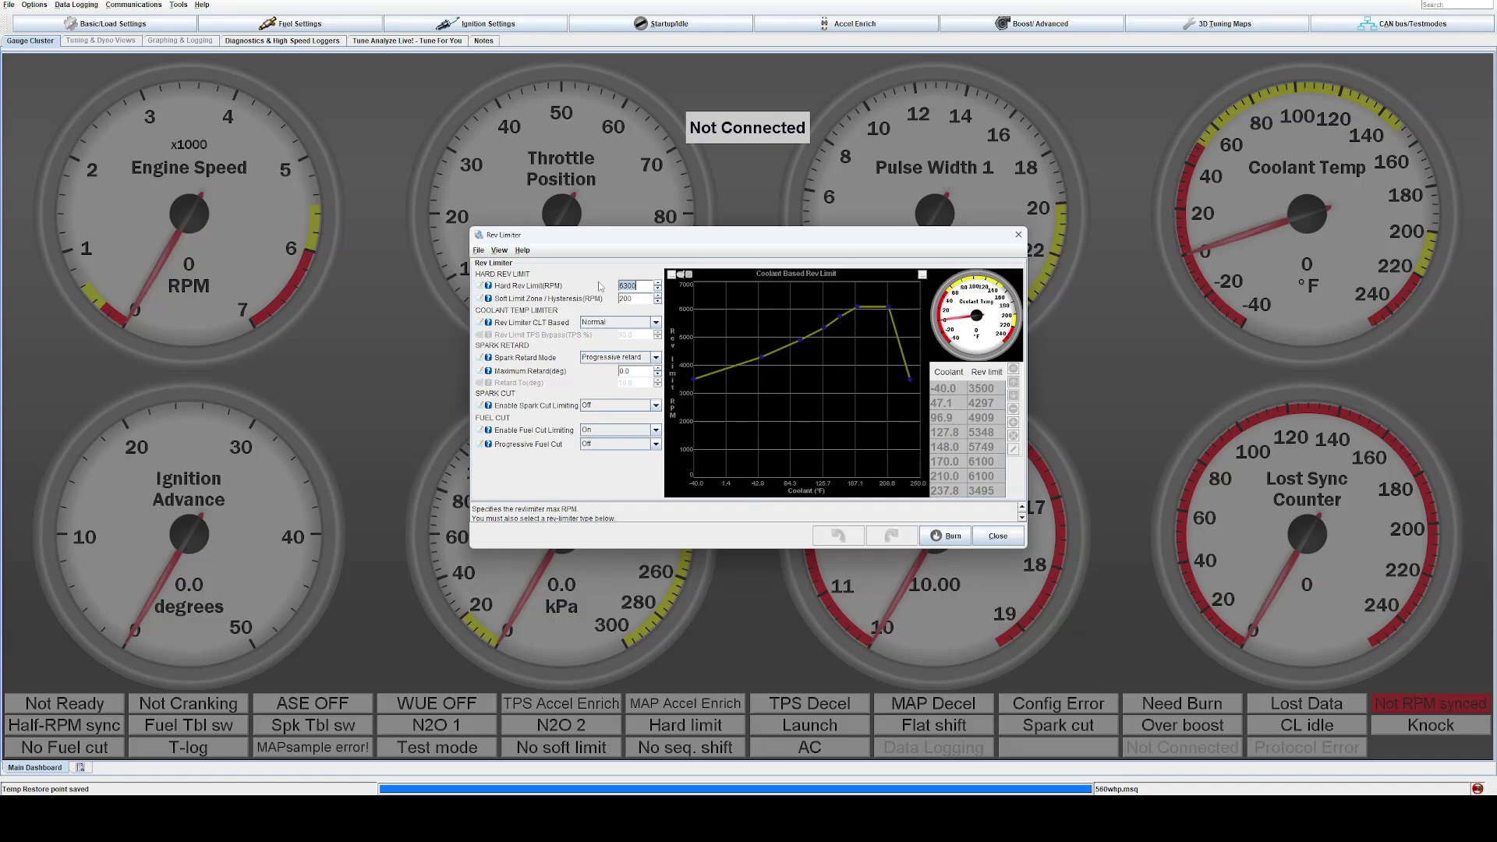
click(637, 286)
click(640, 301)
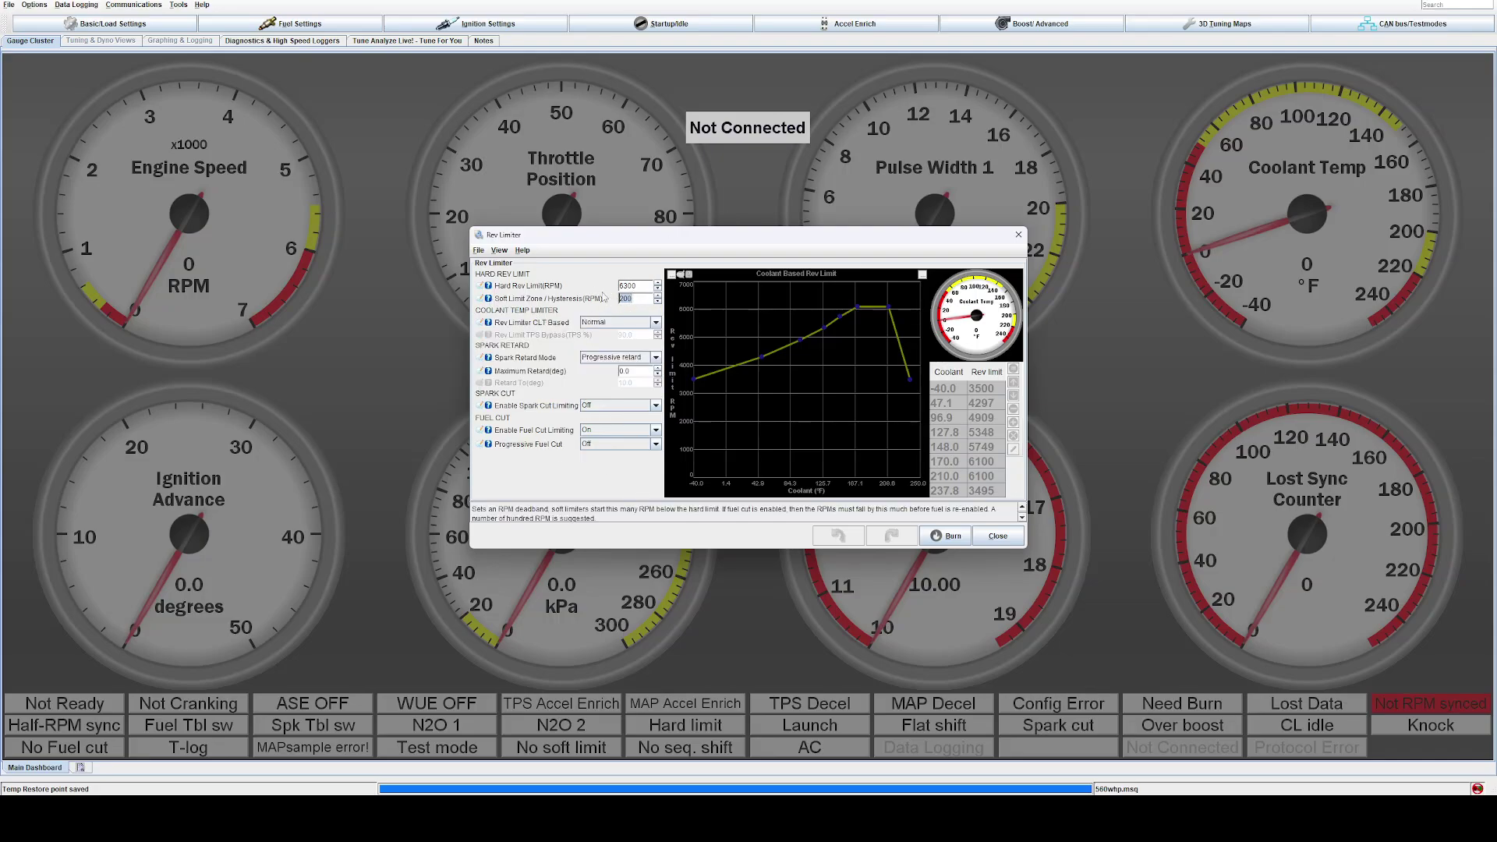
click(625, 298)
click(1017, 235)
click(129, 27)
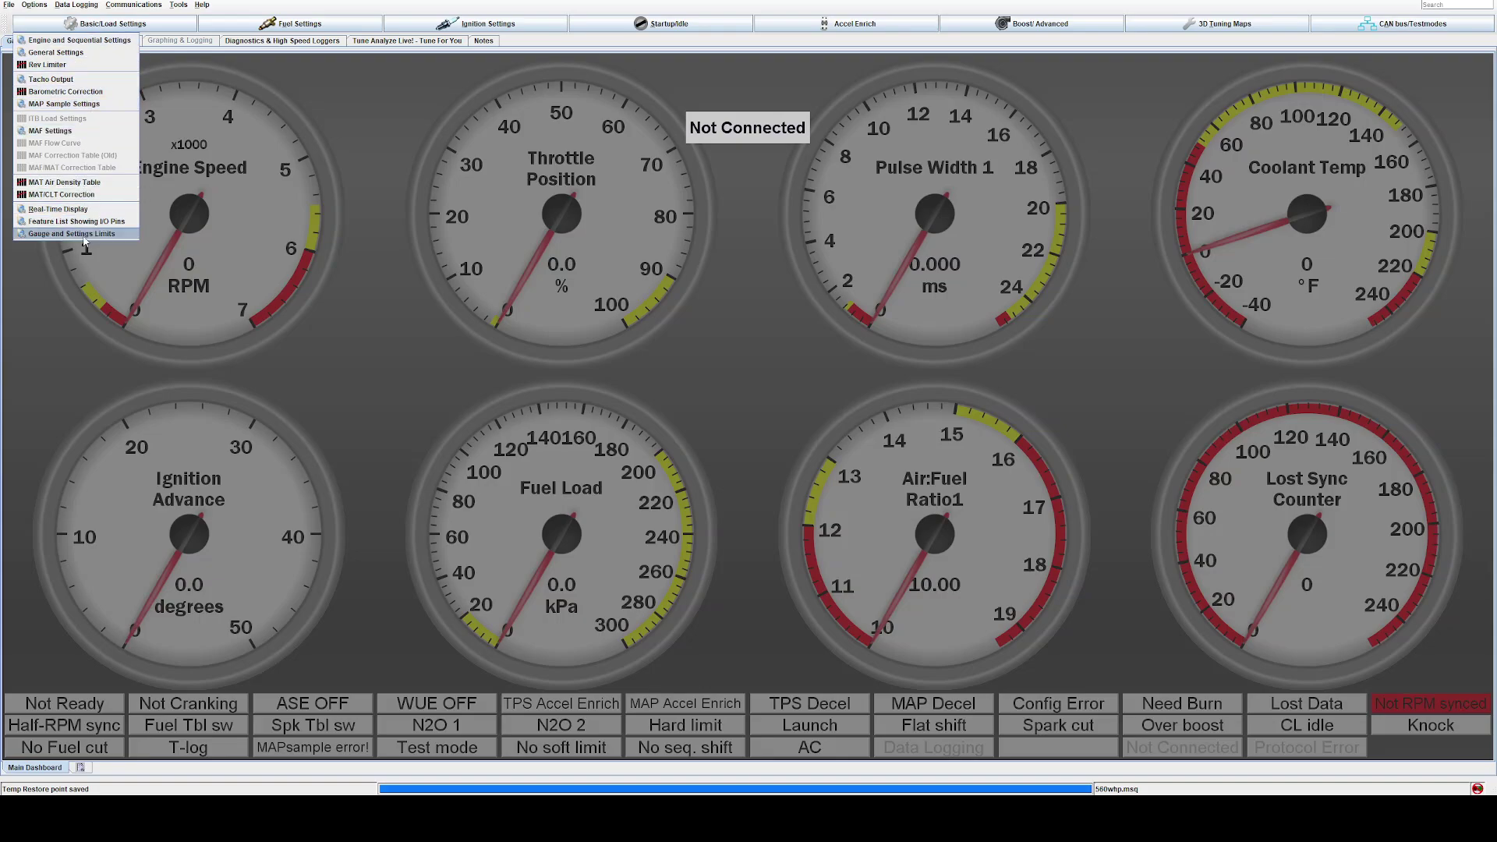
click(76, 198)
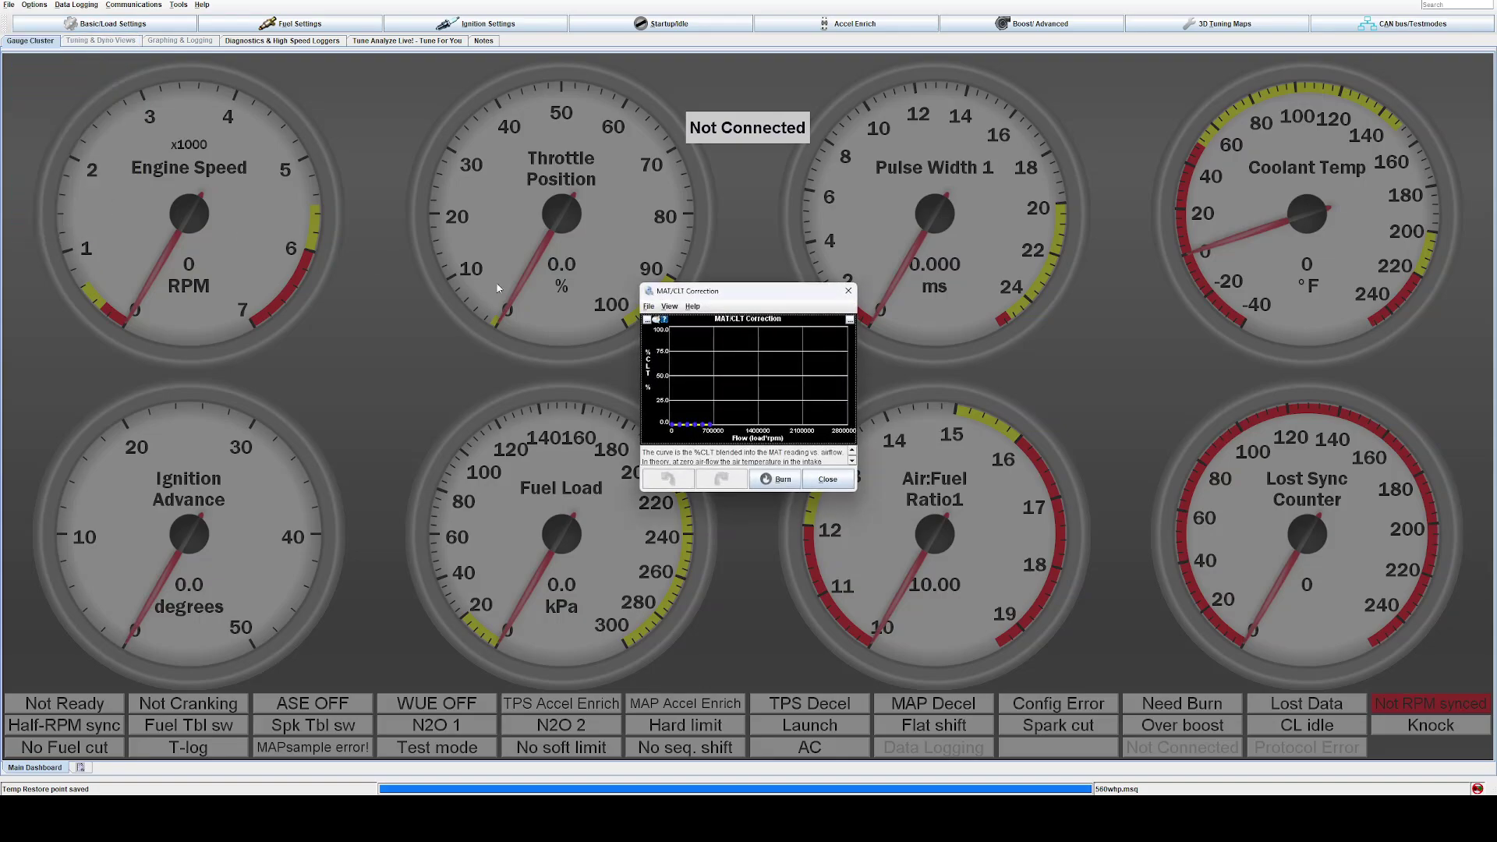
click(849, 289)
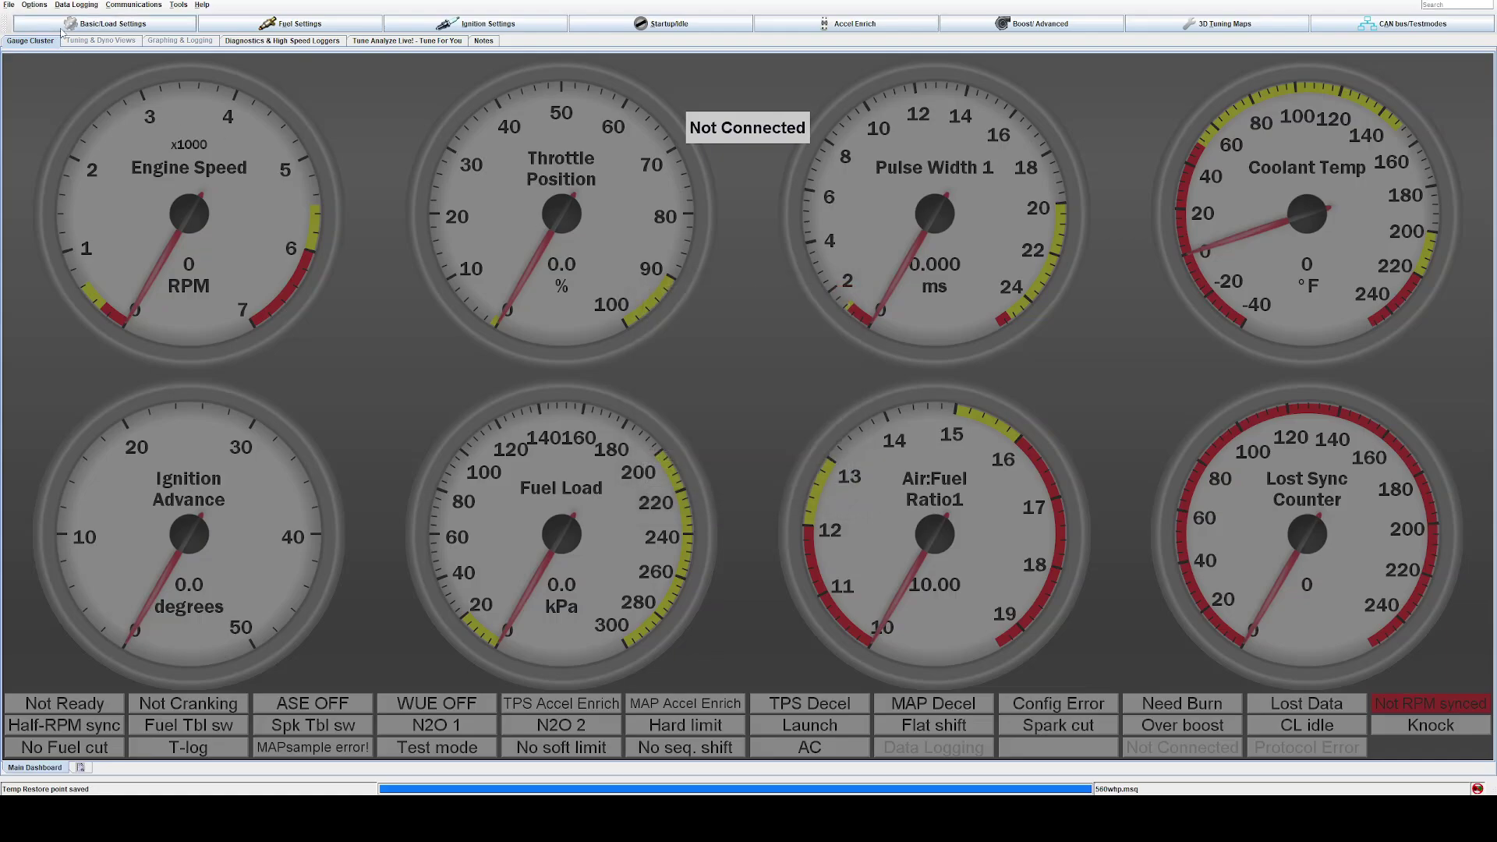
click(66, 24)
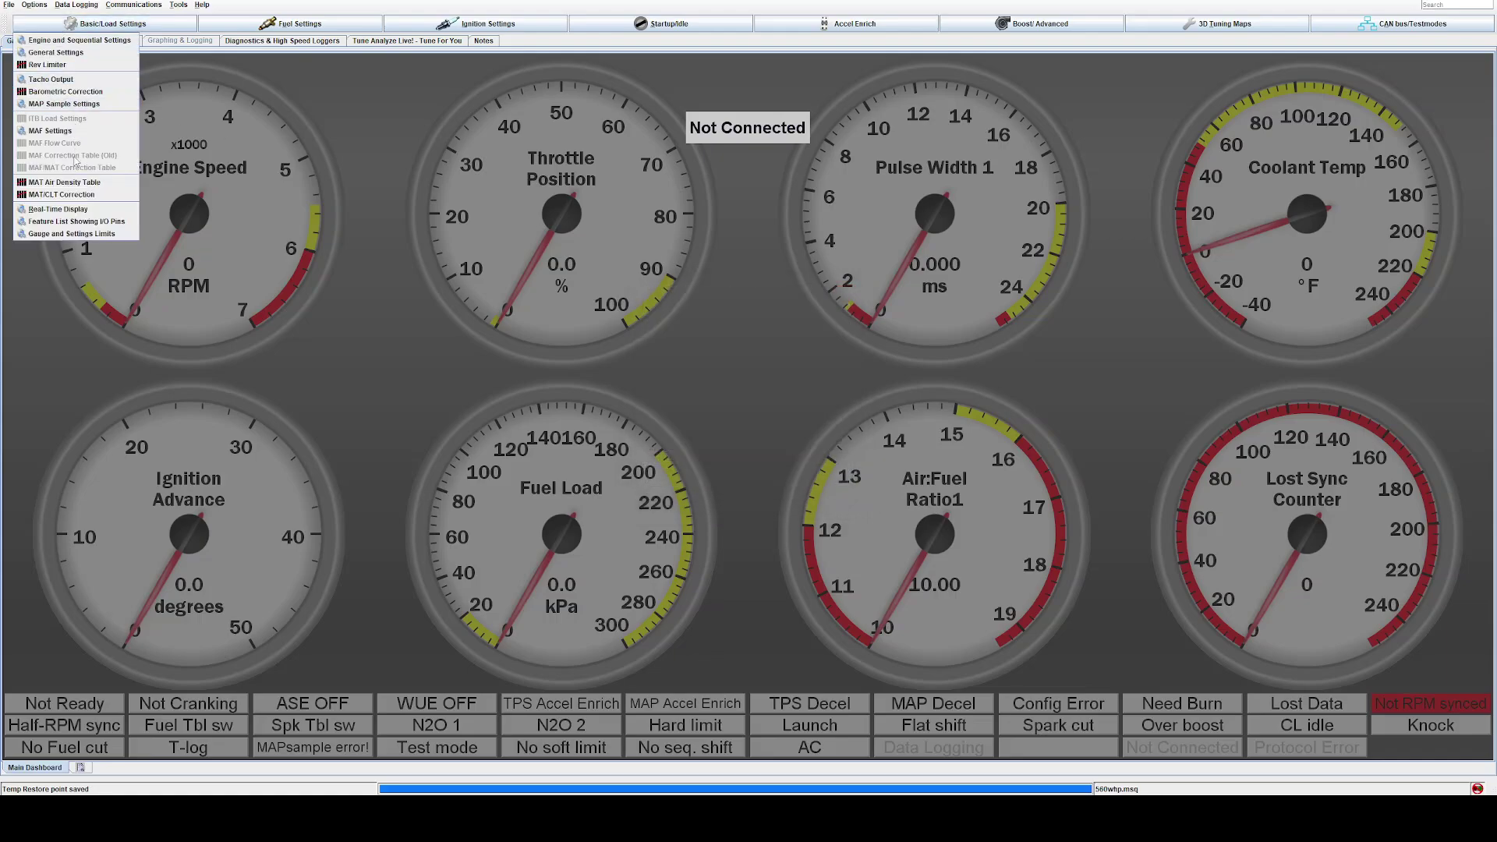
click(55, 79)
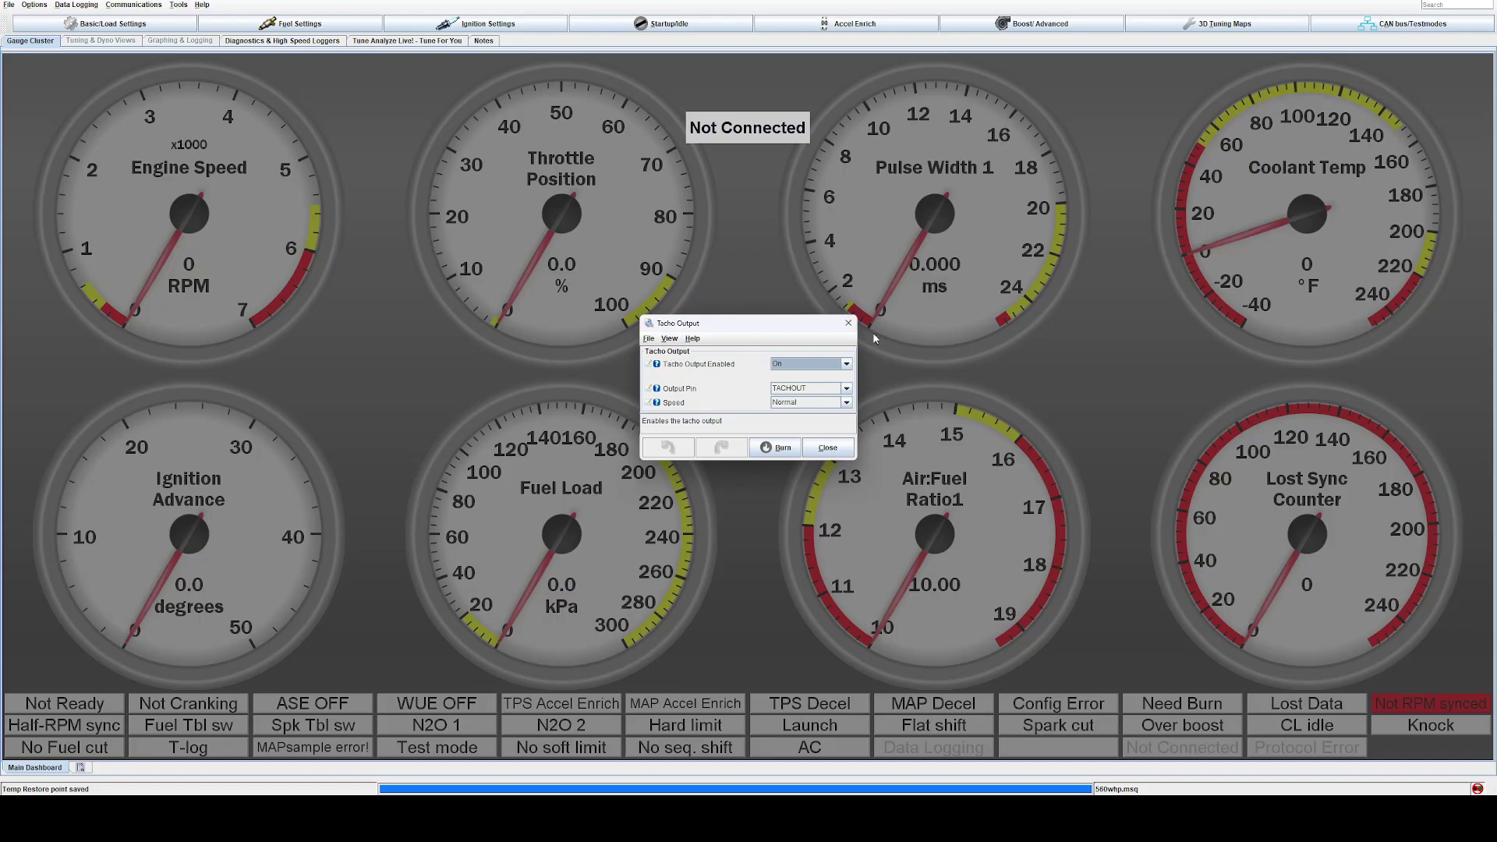
click(847, 323)
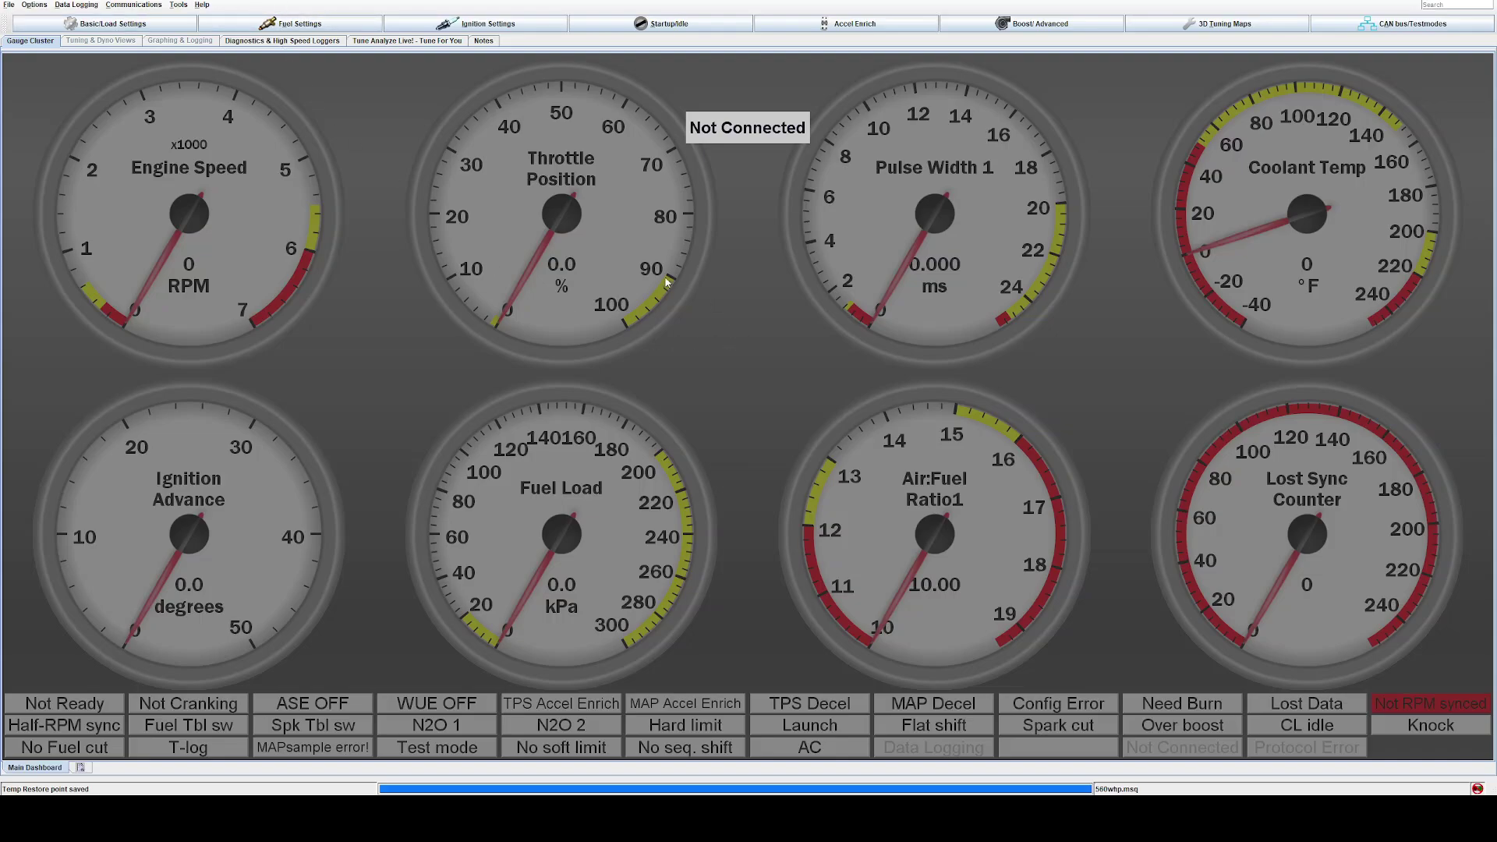
click(290, 23)
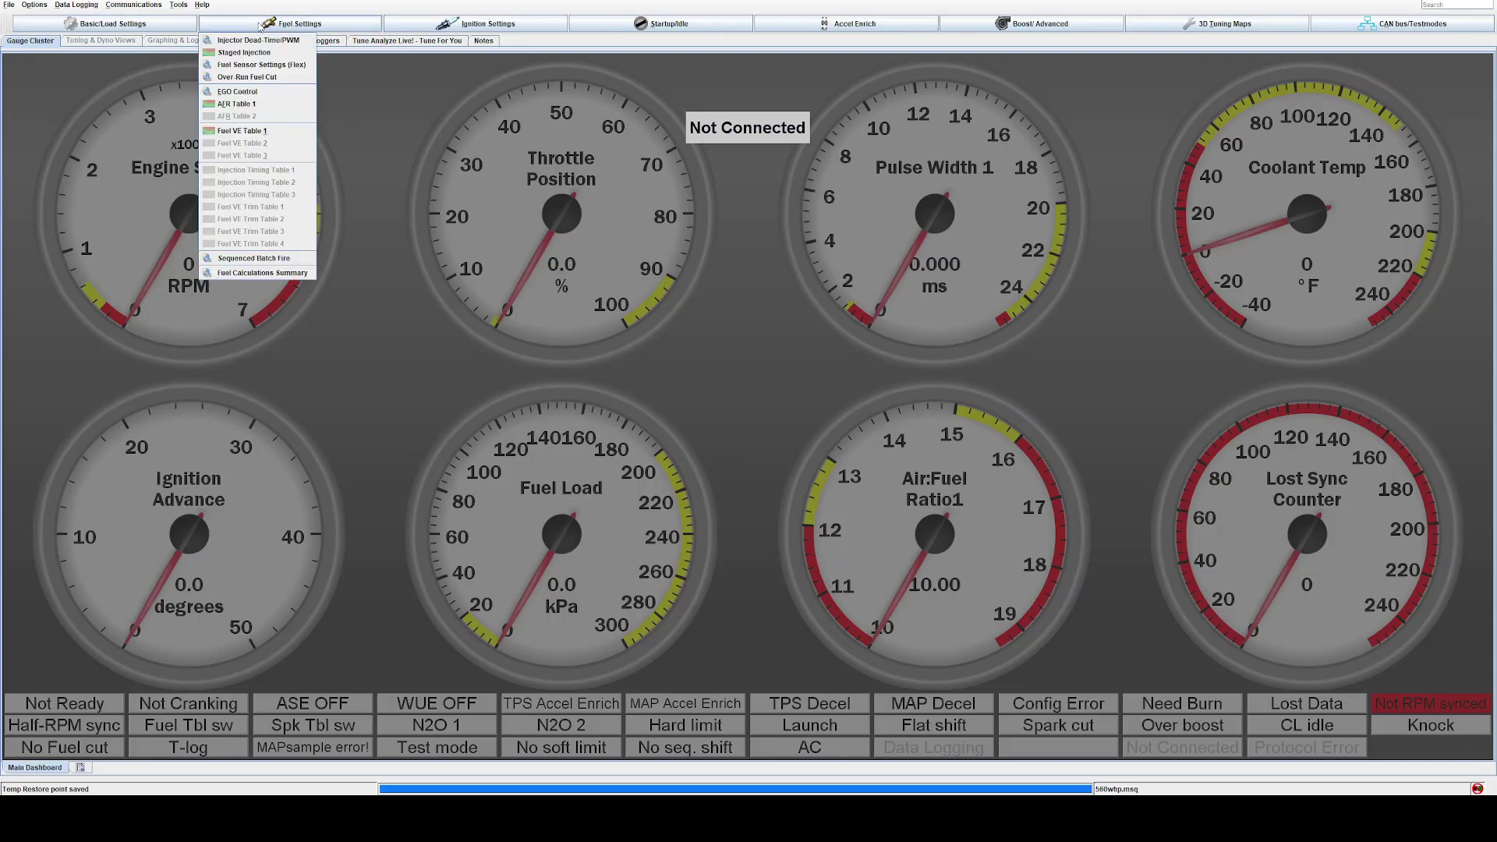
click(257, 40)
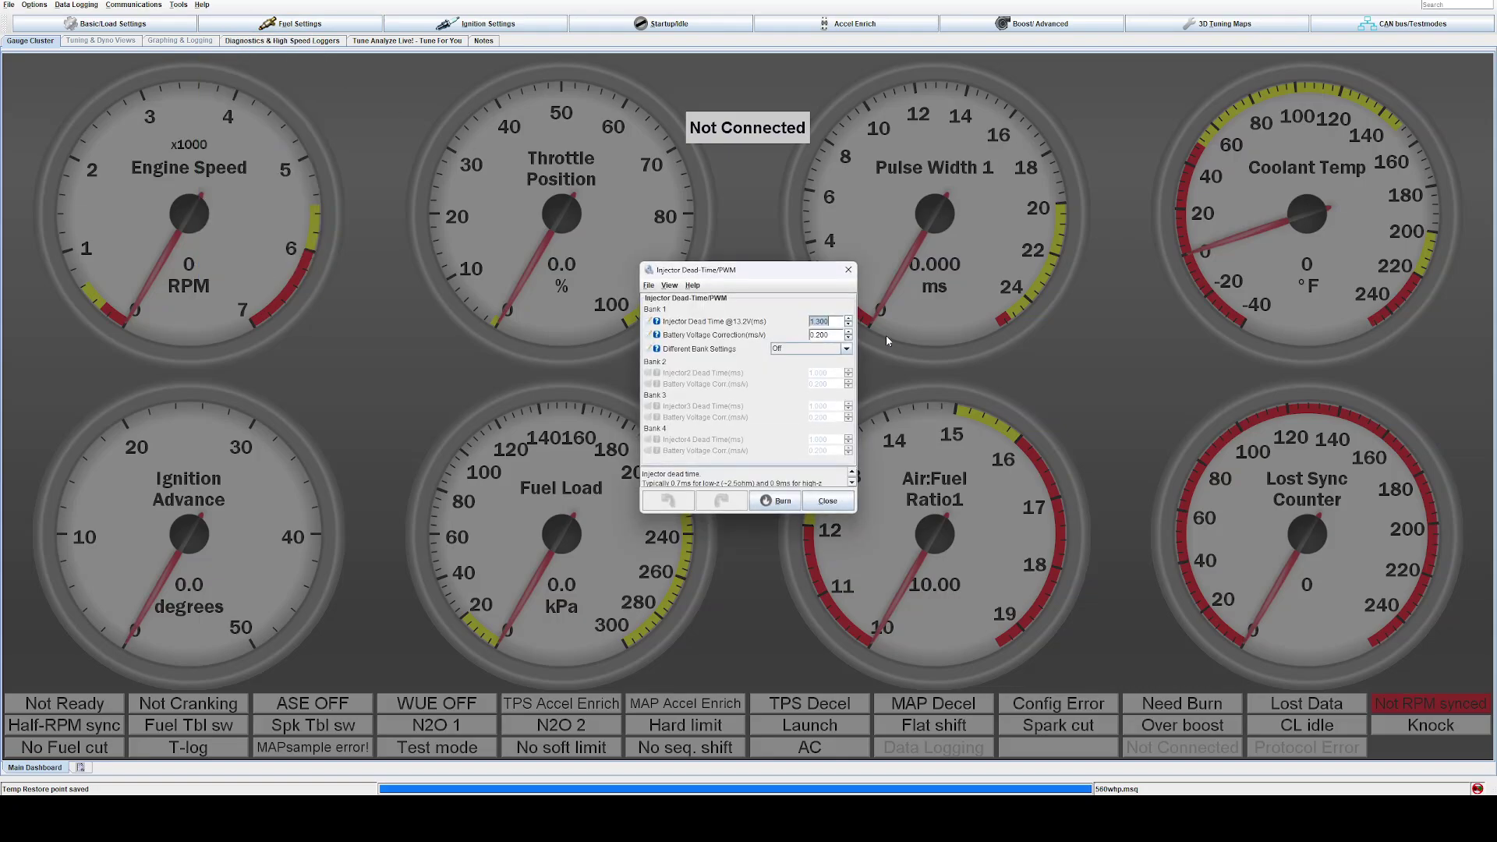
click(847, 271)
click(305, 25)
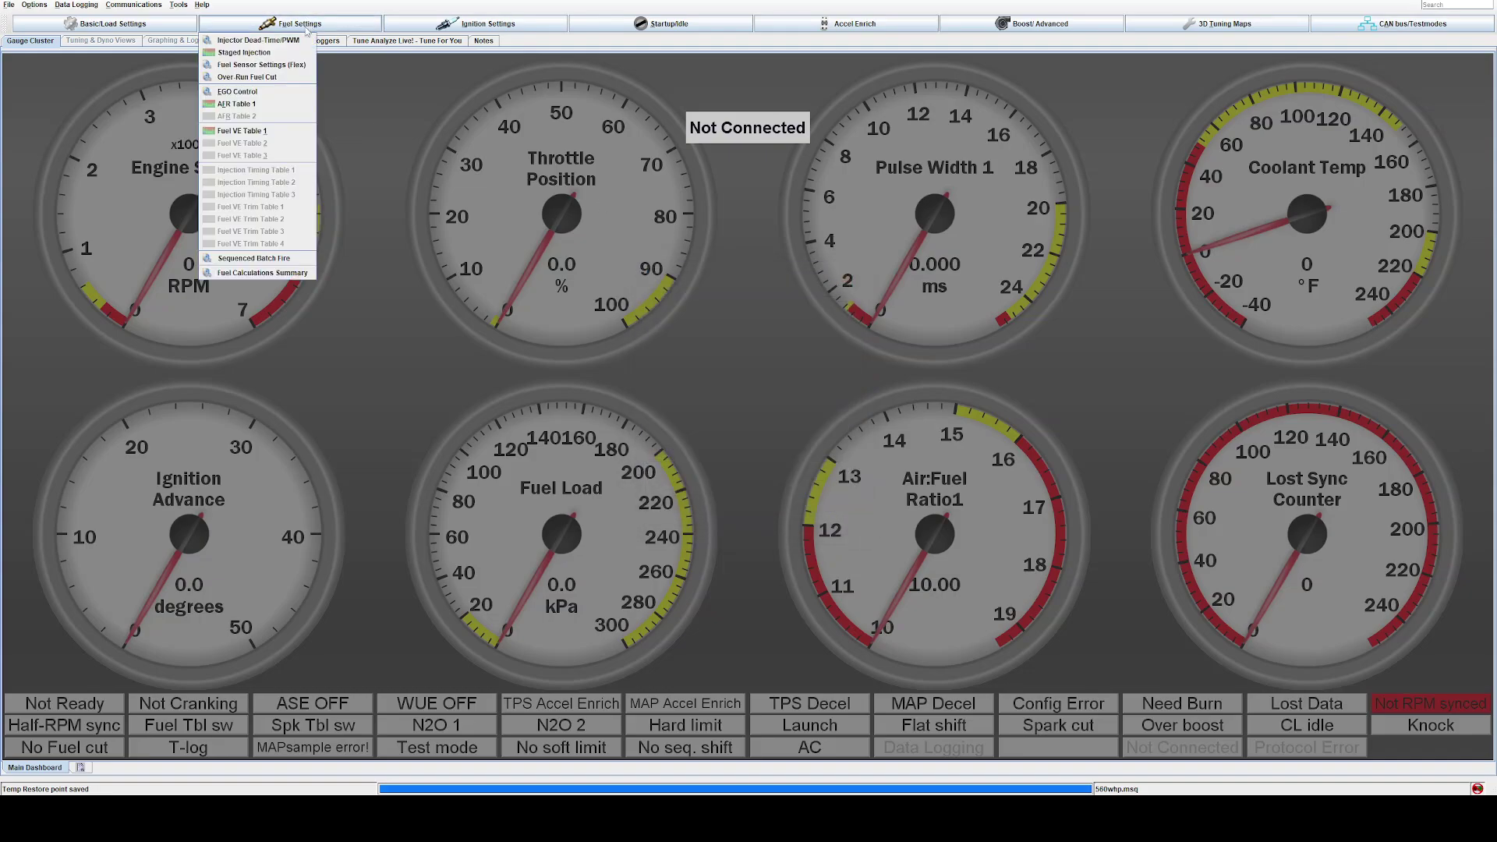
Step: Check the enabled Flex fuel sensor settings with their 50–150 Hz range, then close them
click(260, 65)
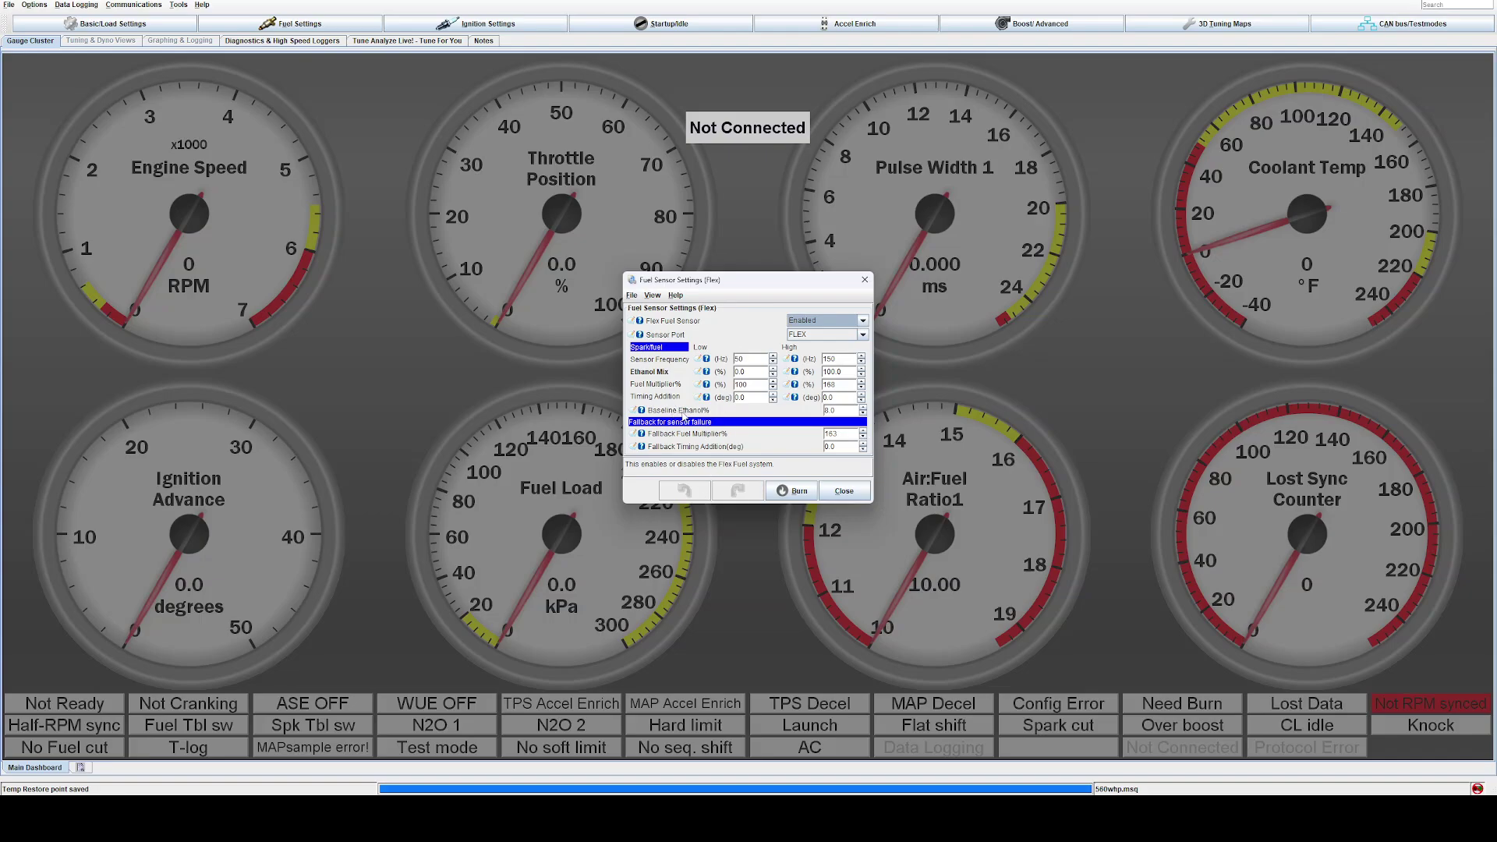
click(866, 280)
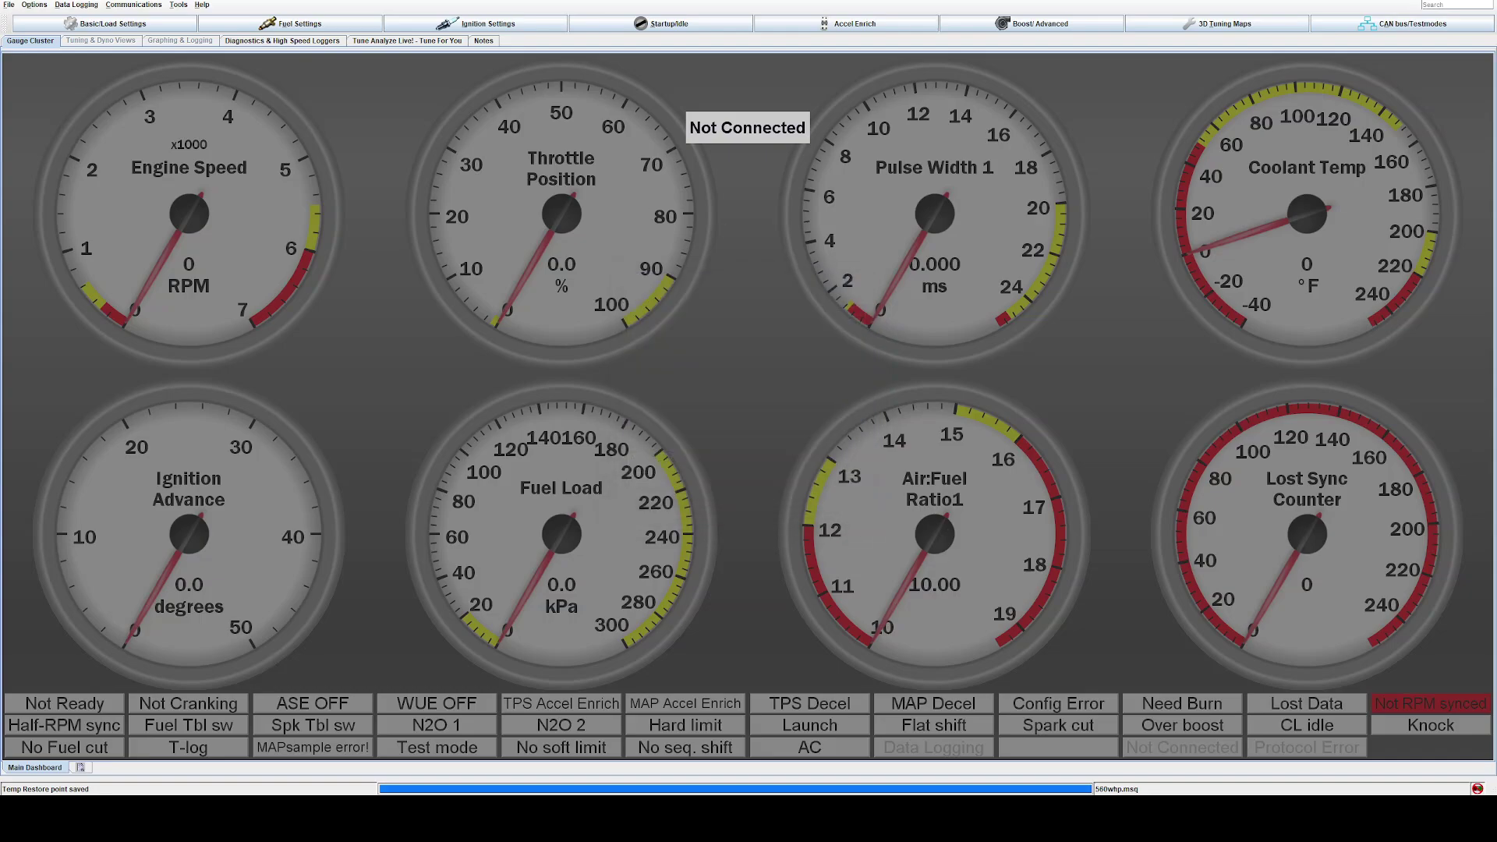
click(278, 21)
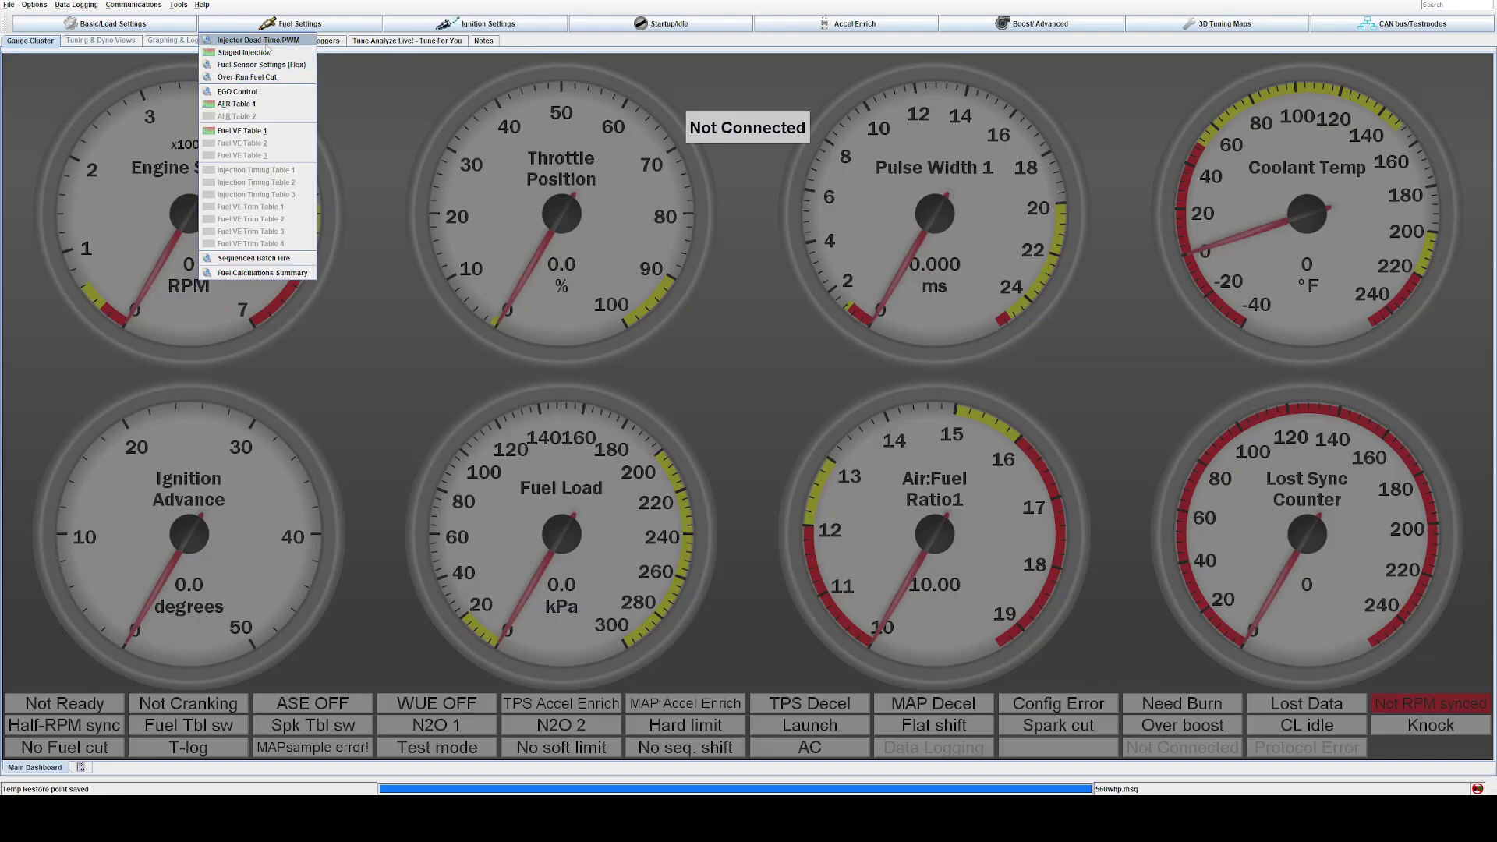
click(265, 76)
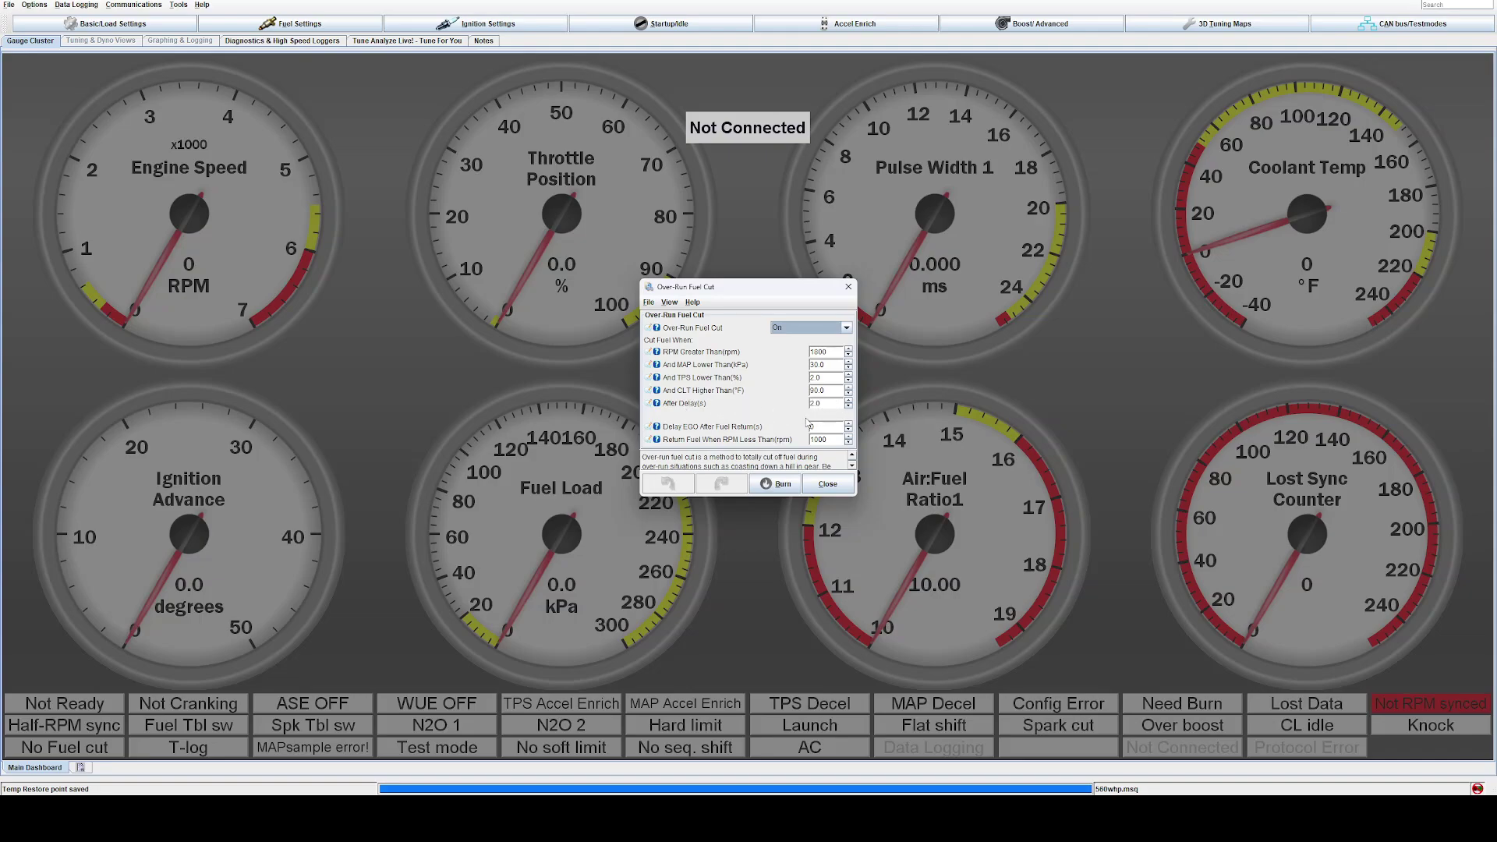
click(827, 378)
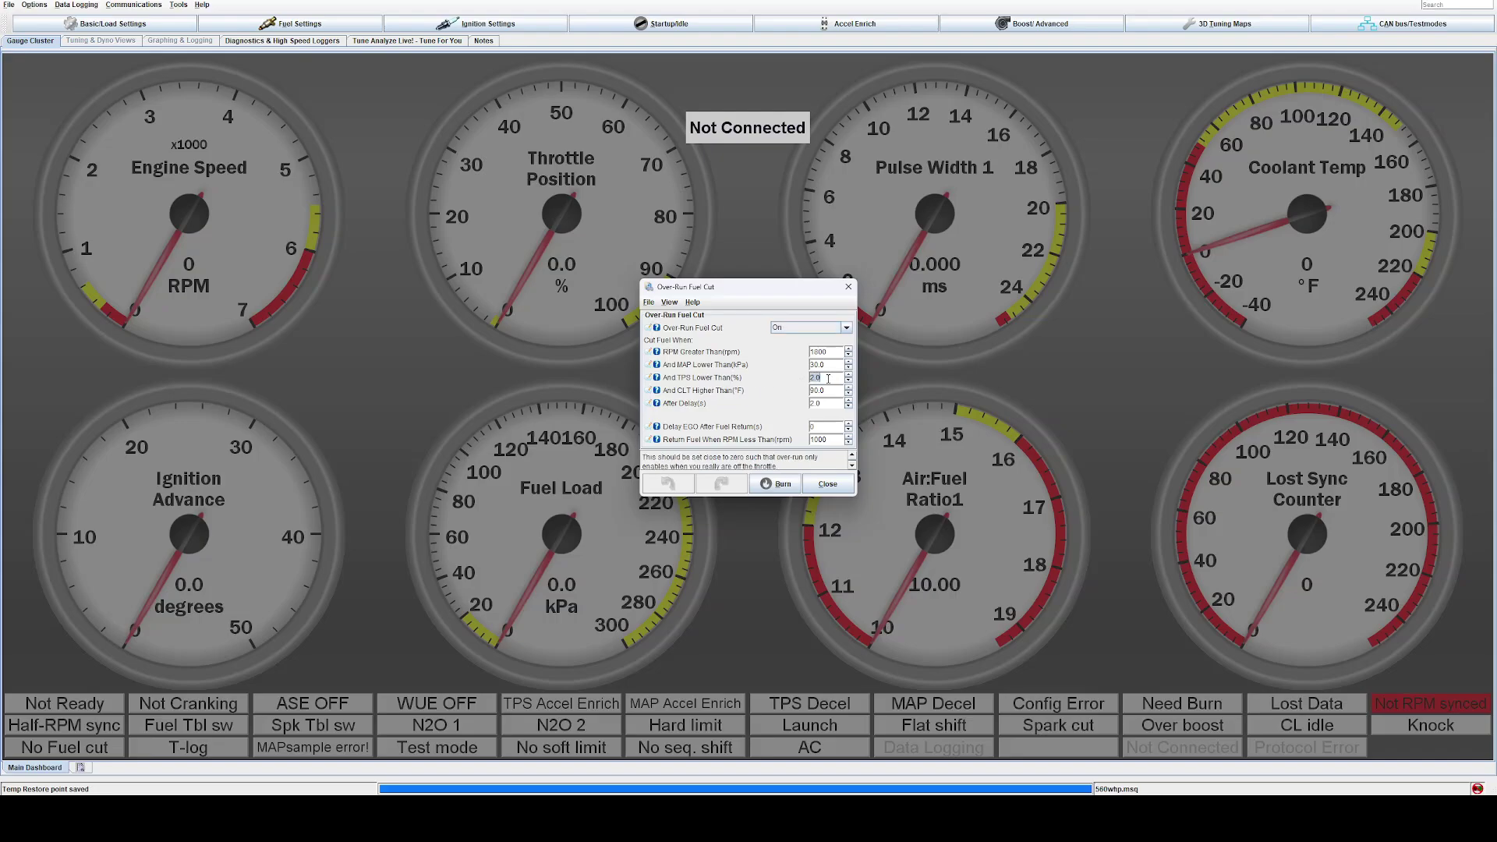
Step: Close over-run fuel cut, open AFR Table 1, and resize and move its window
click(839, 292)
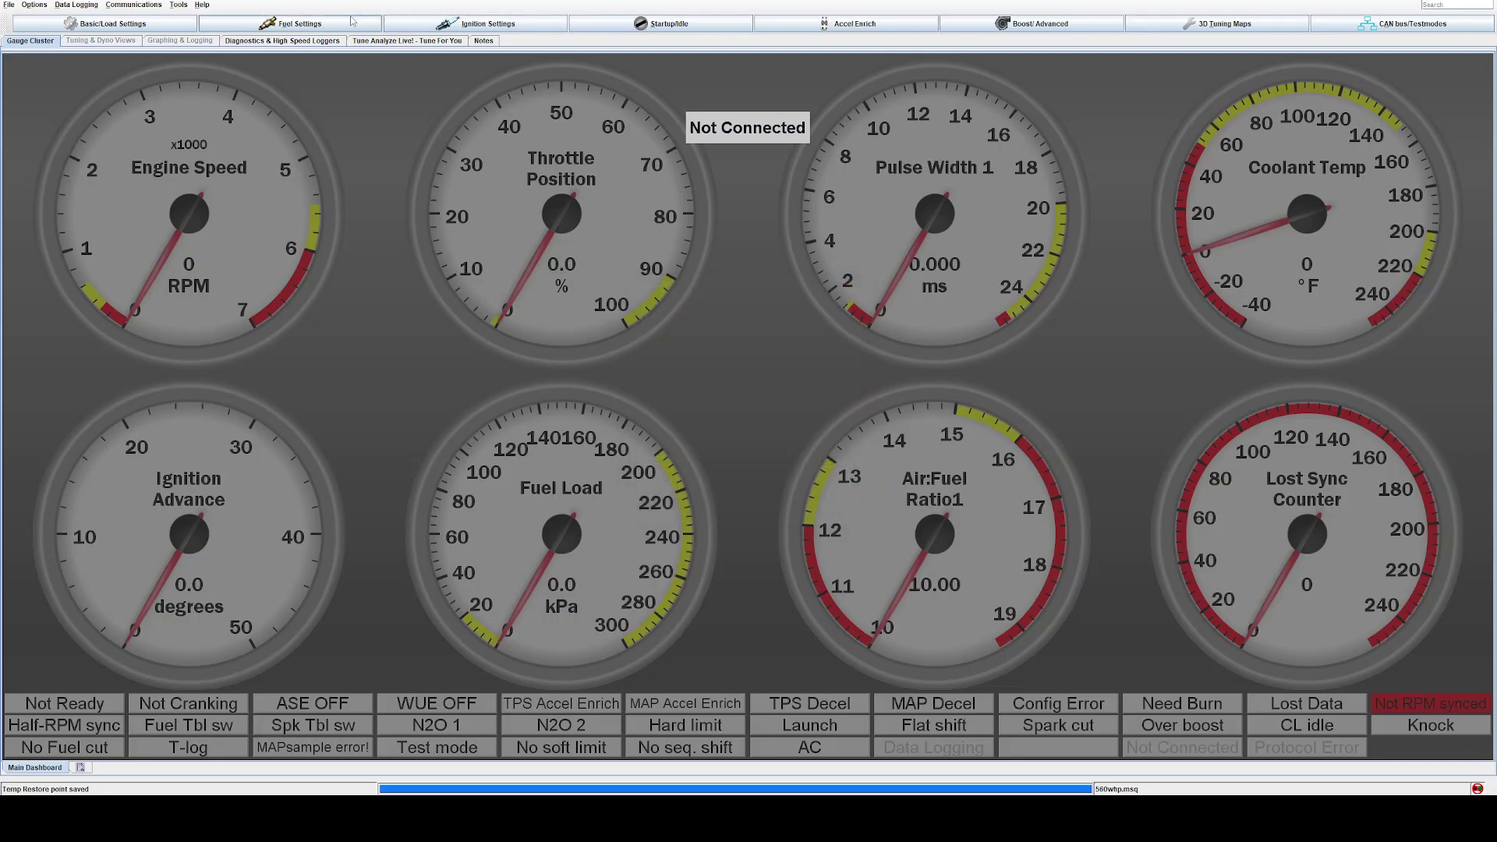
click(291, 24)
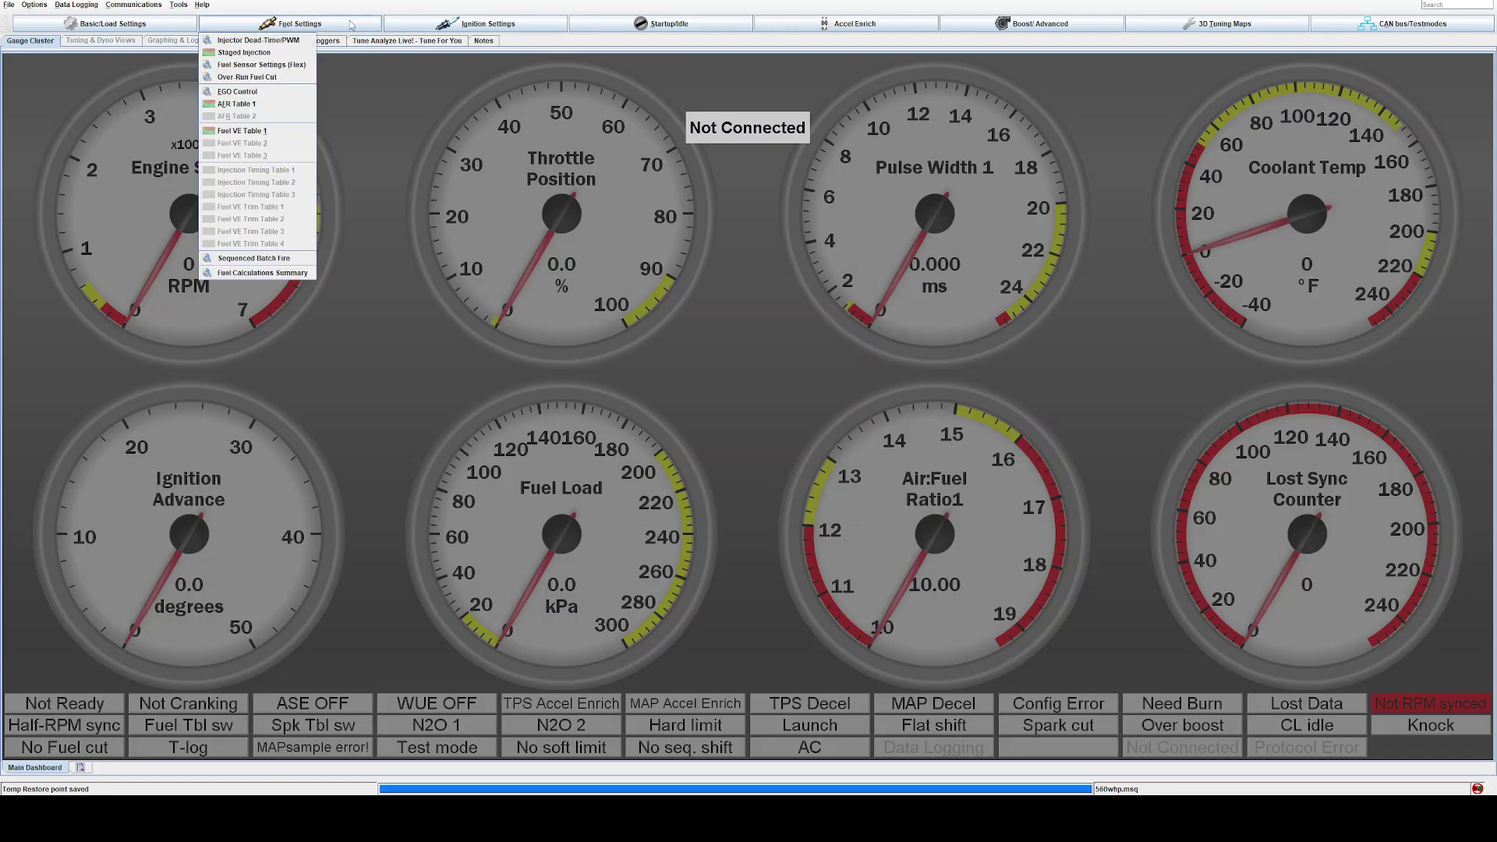
click(281, 106)
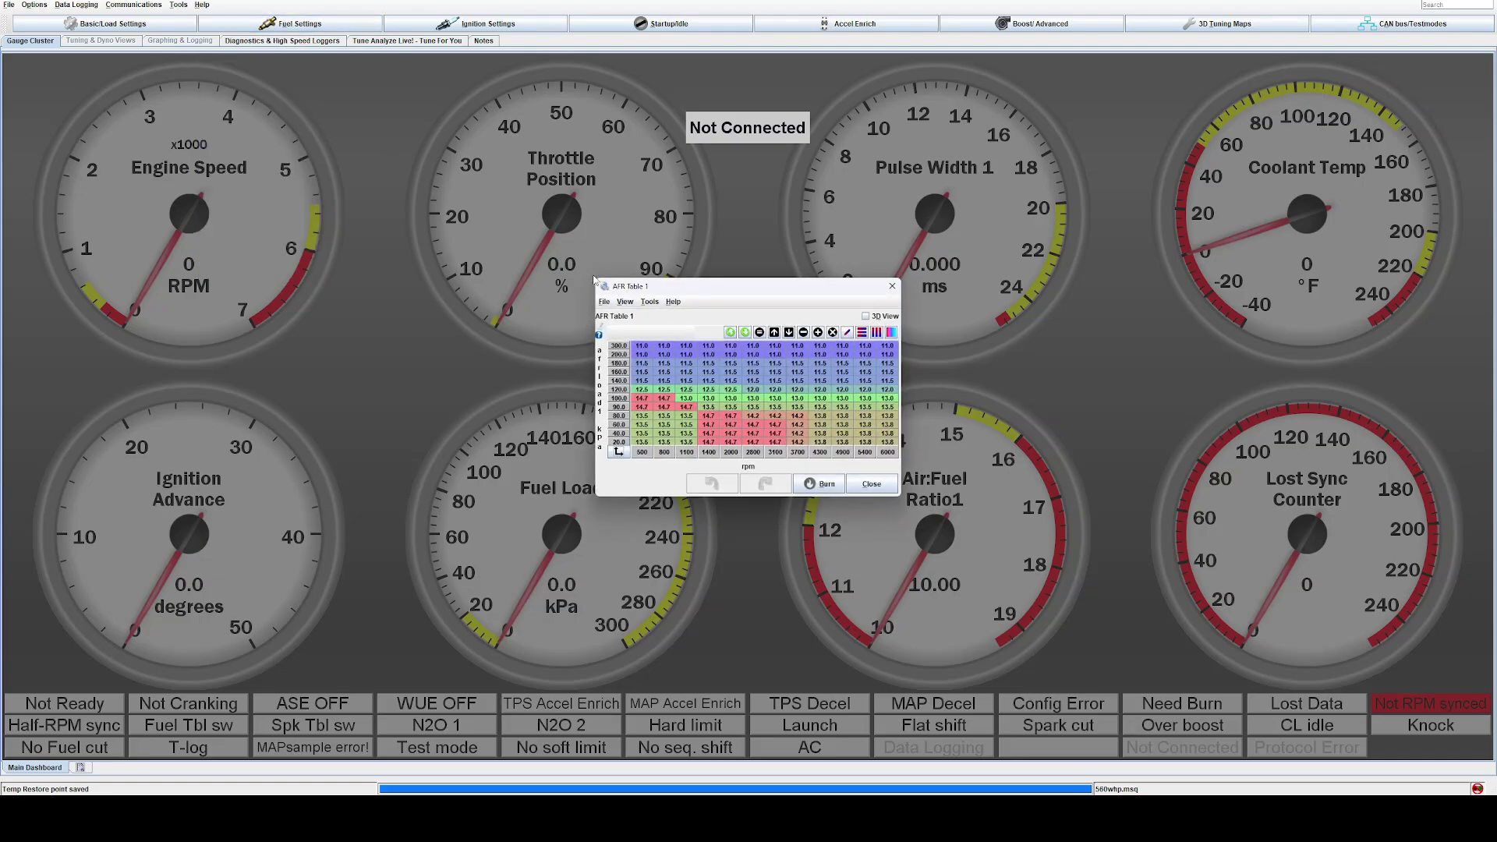
drag(595, 277, 166, 115)
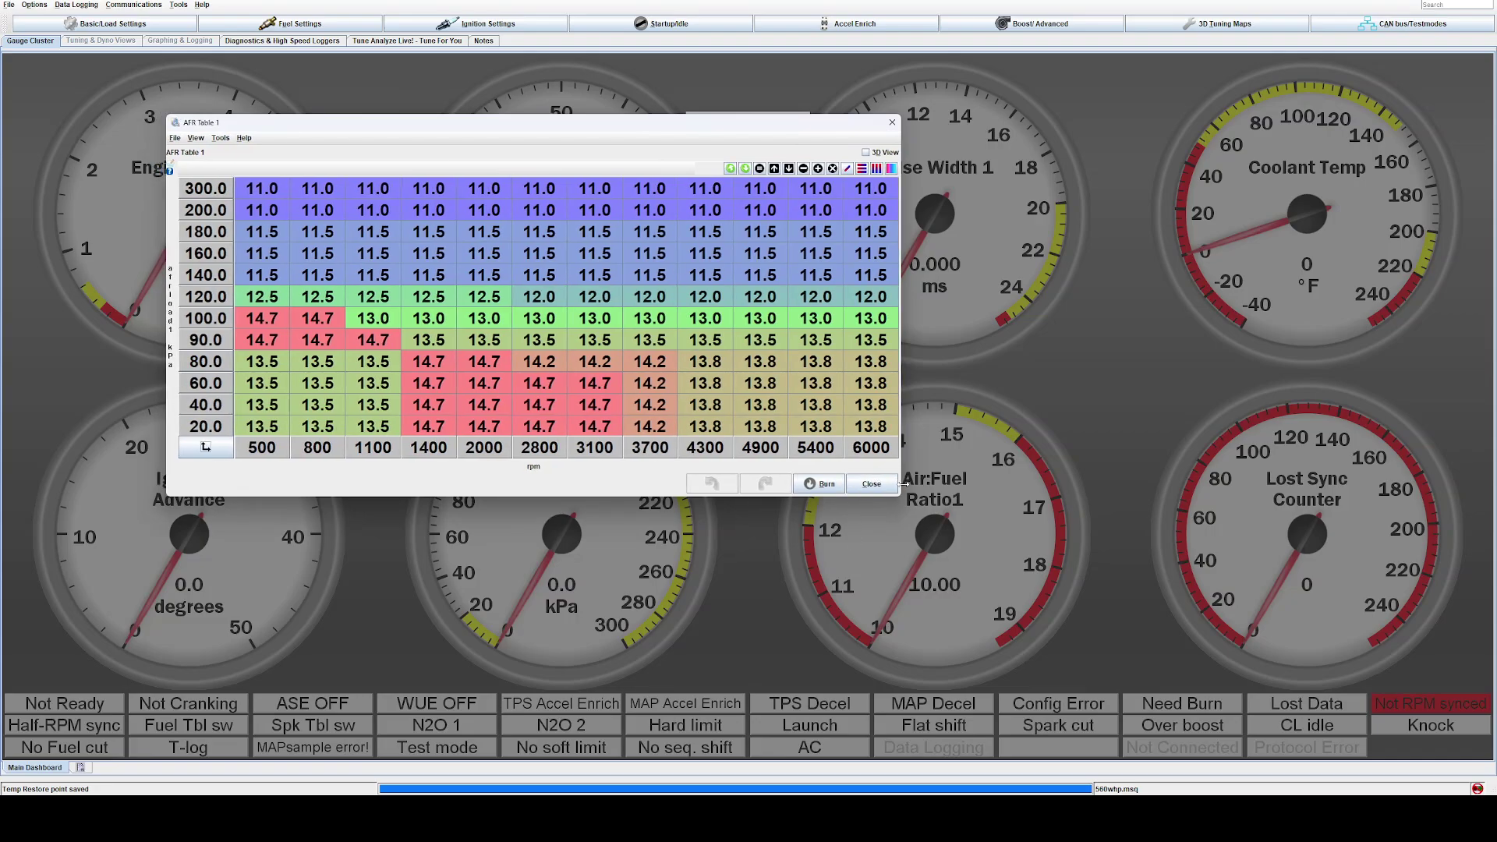
drag(903, 497, 1178, 645)
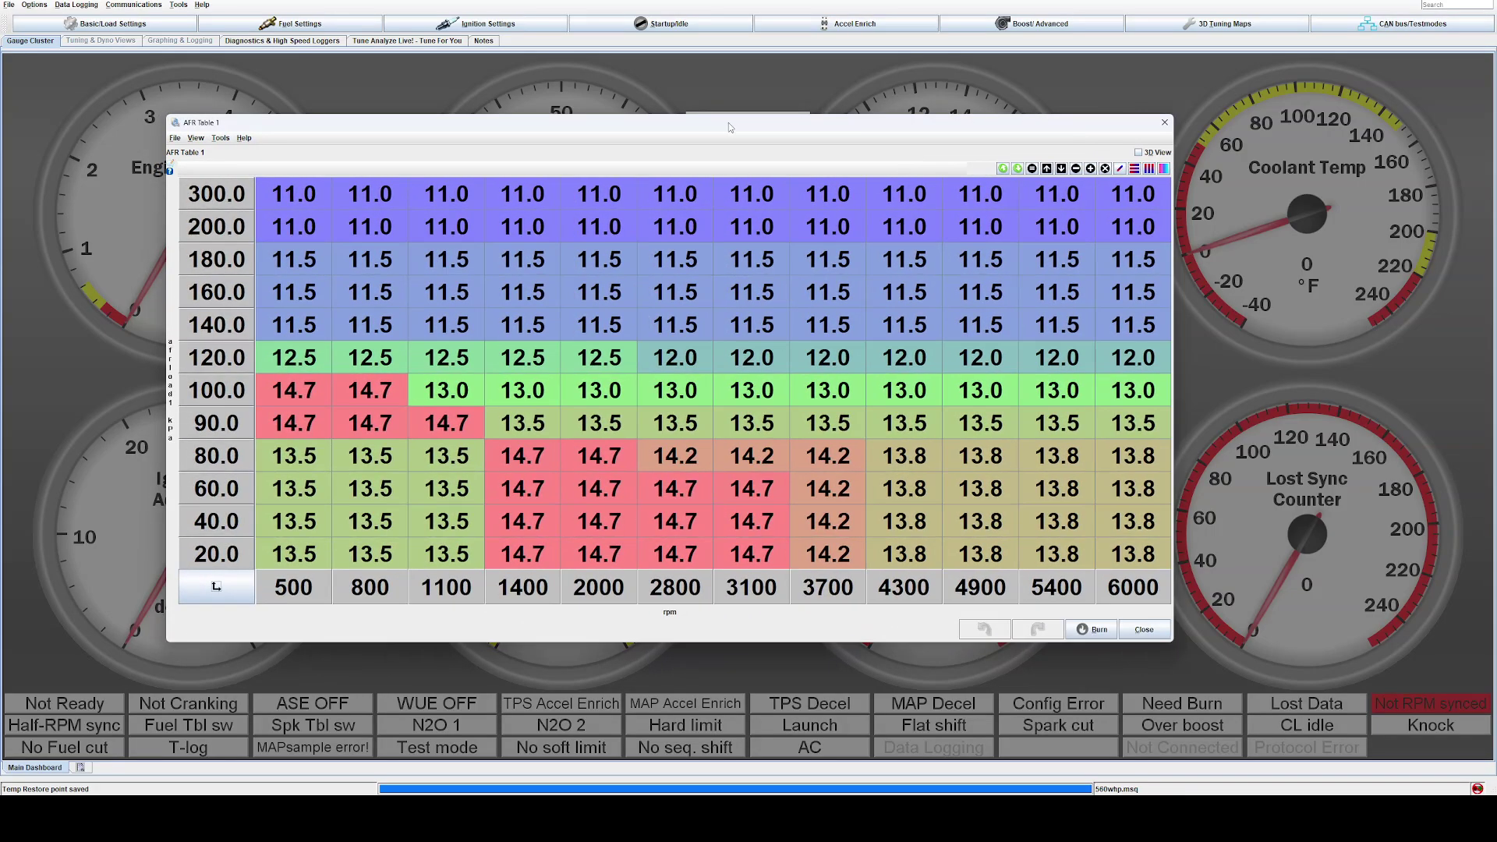
drag(720, 127, 783, 99)
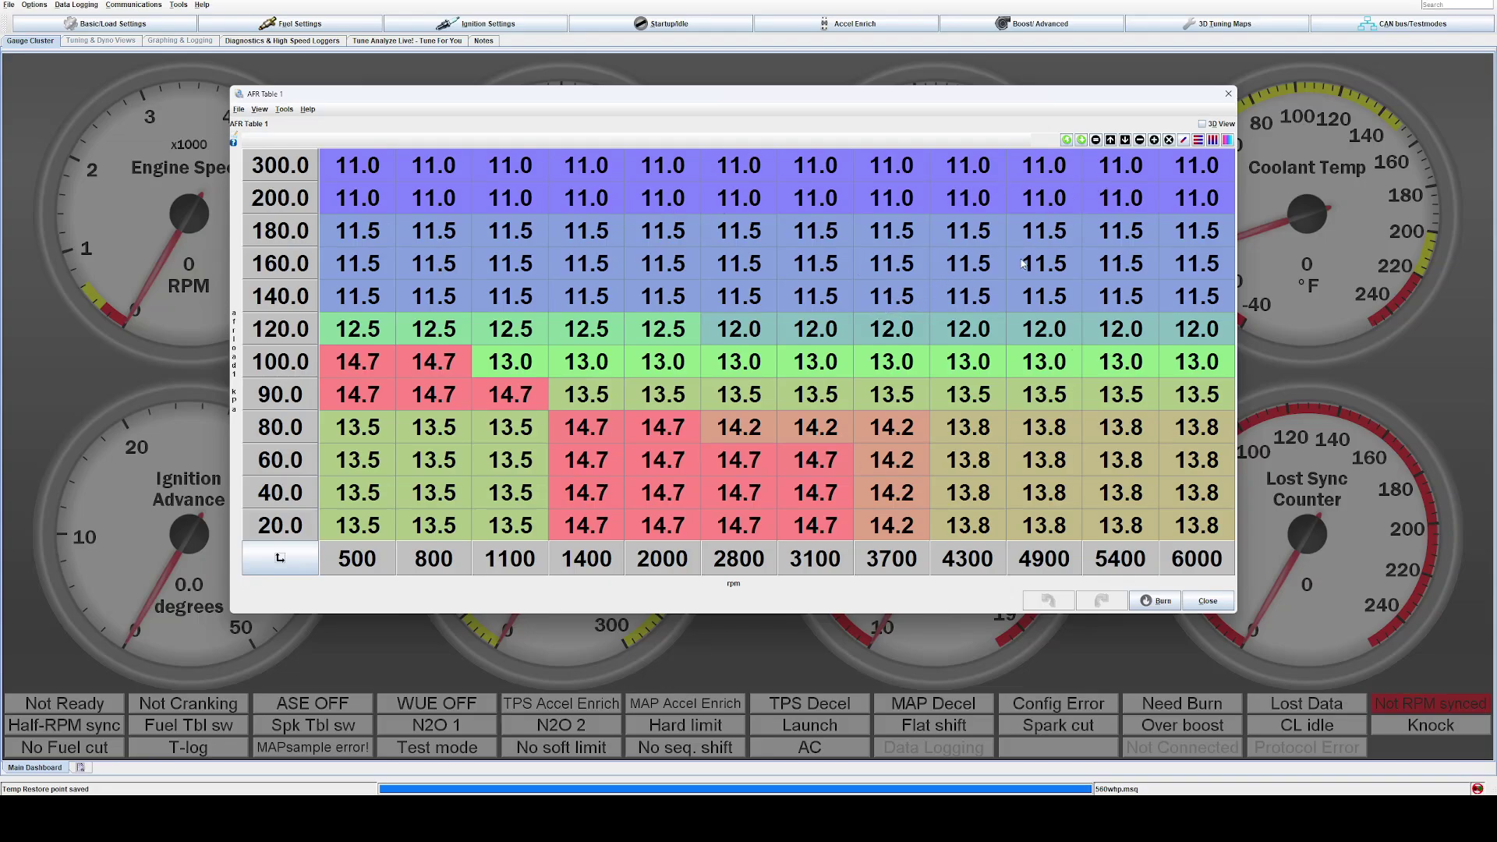
click(580, 441)
key(Right)
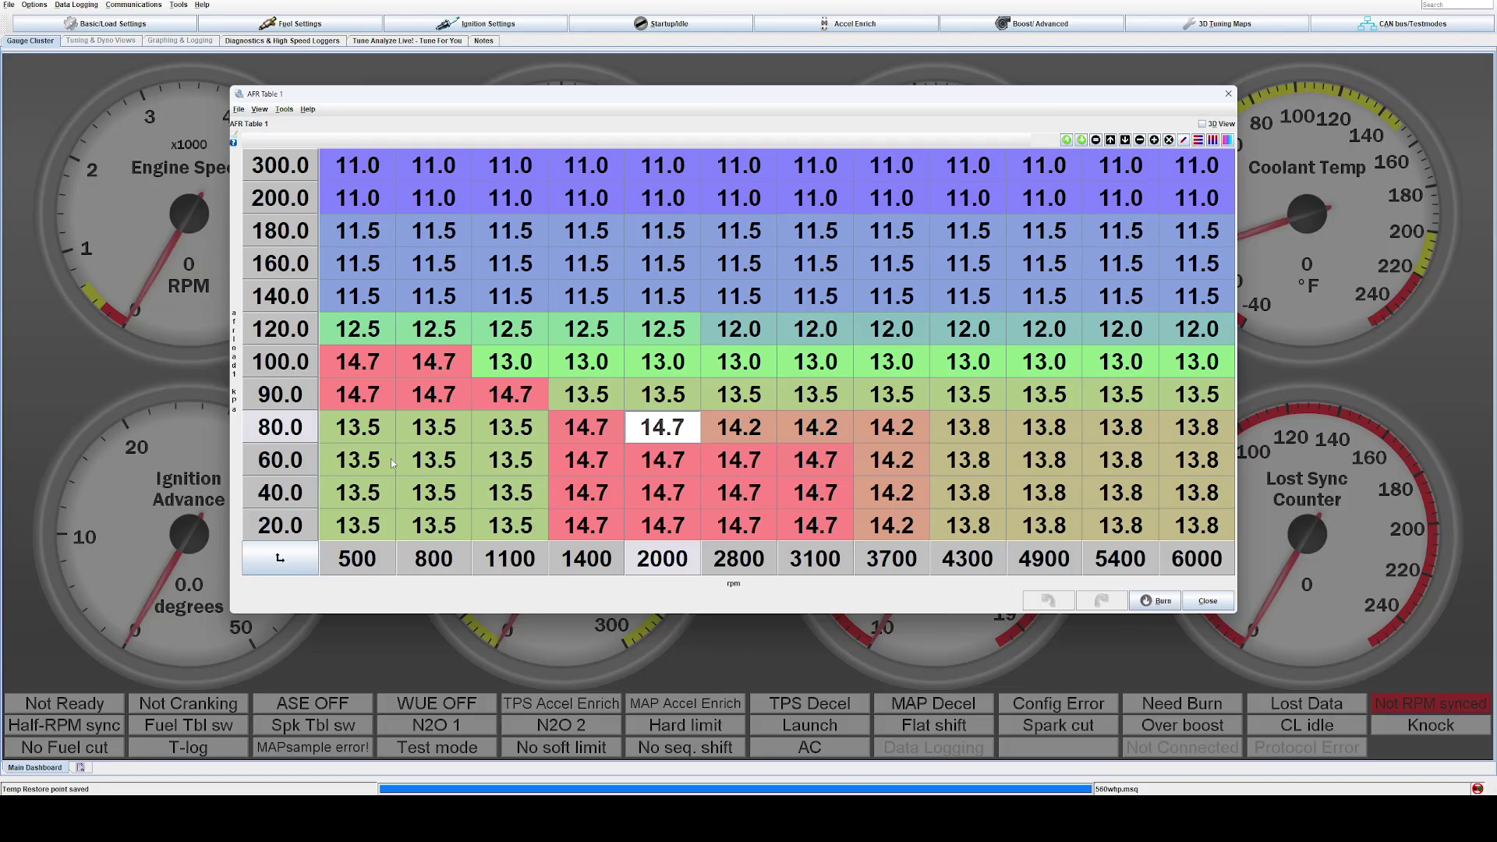
click(359, 429)
click(510, 525)
click(353, 434)
click(503, 527)
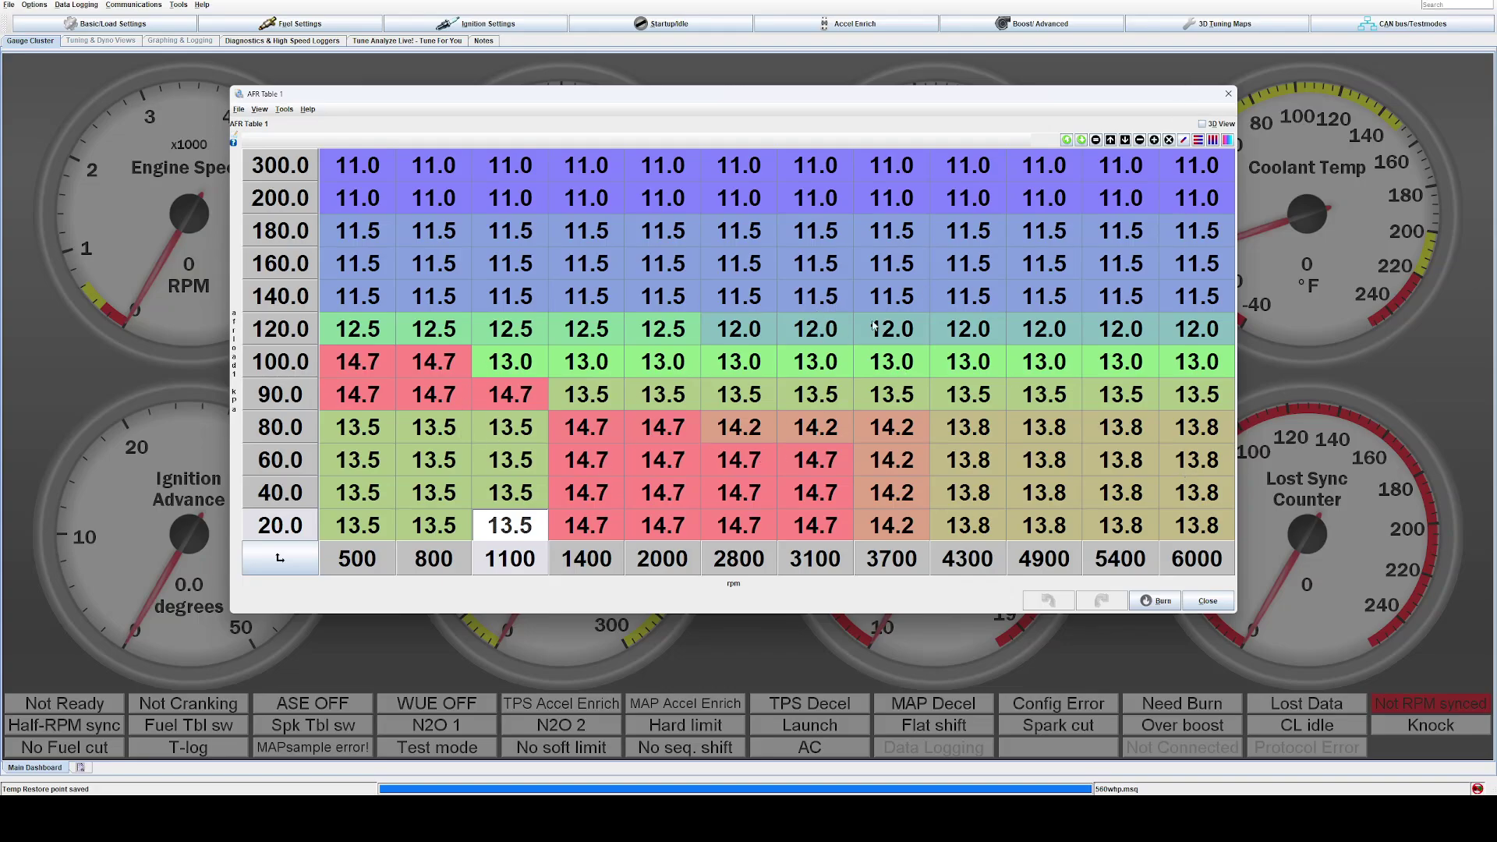
click(366, 171)
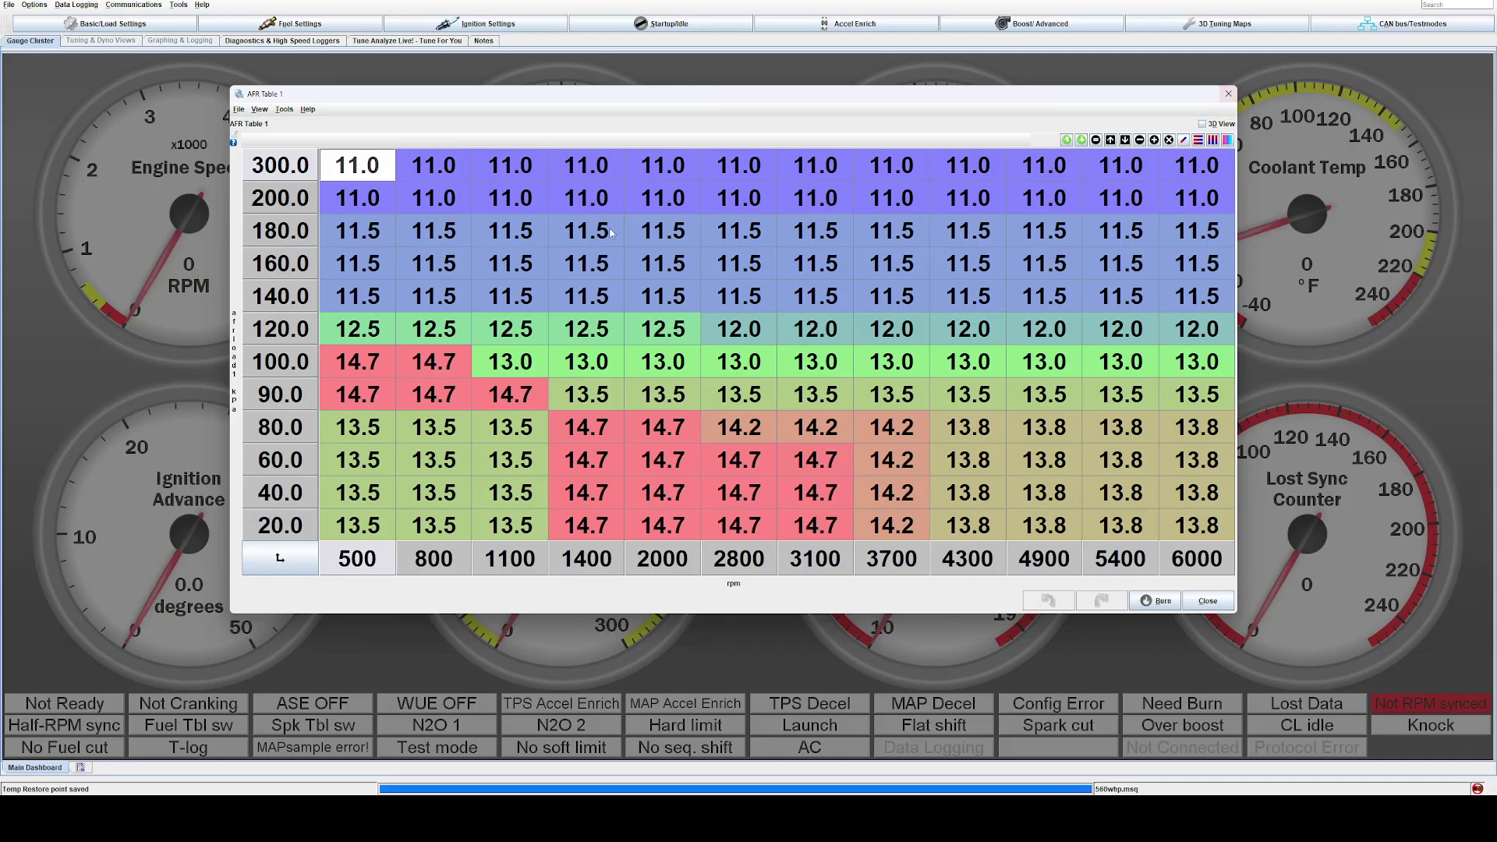
Step: Replace AFR Table 1 with Fuel VE Table 1 from the Fuel Settings menu
click(1227, 93)
click(295, 24)
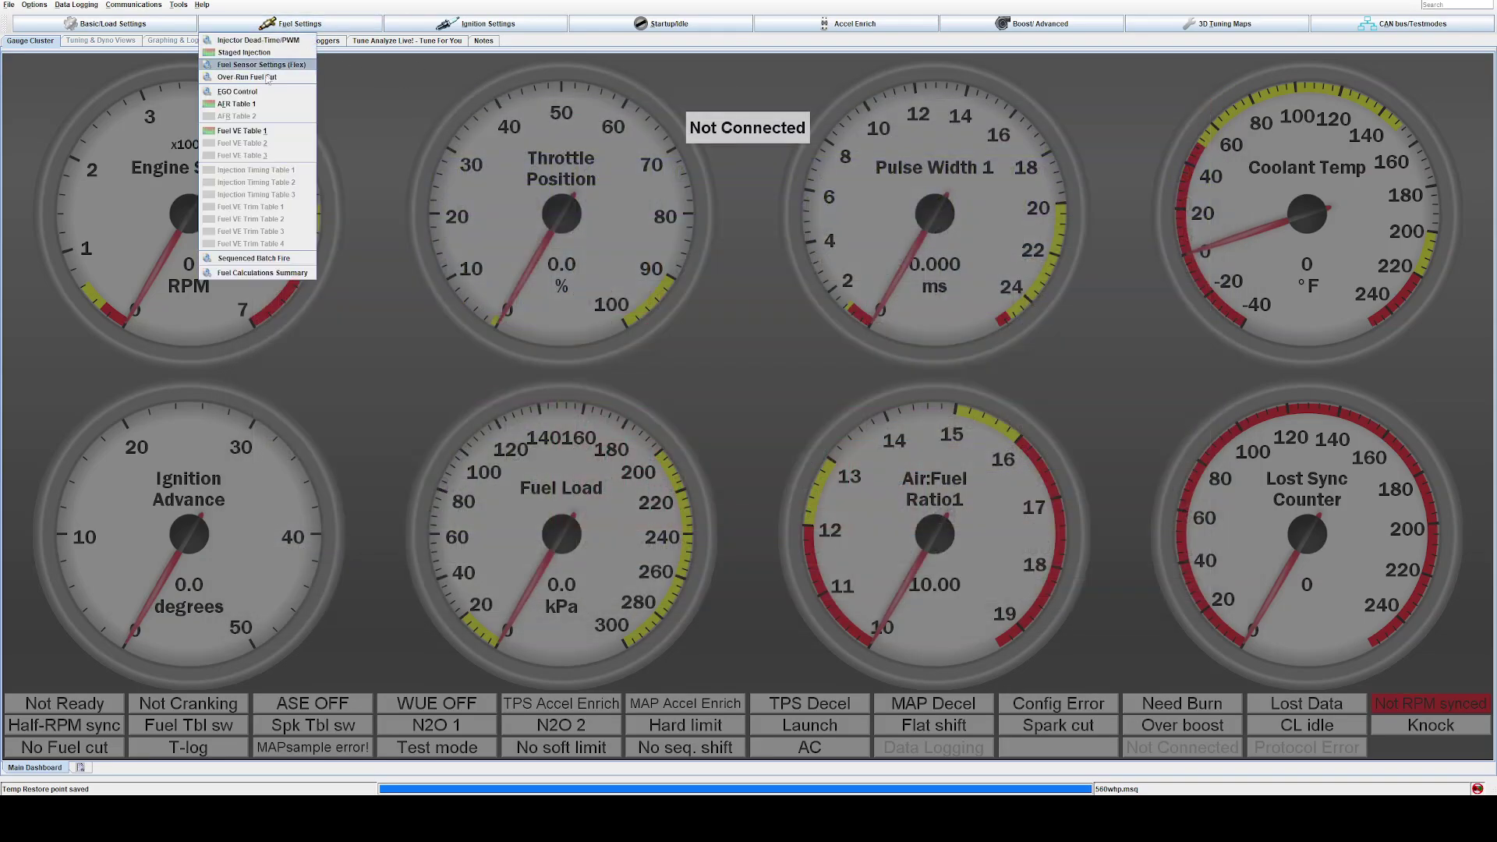
click(265, 131)
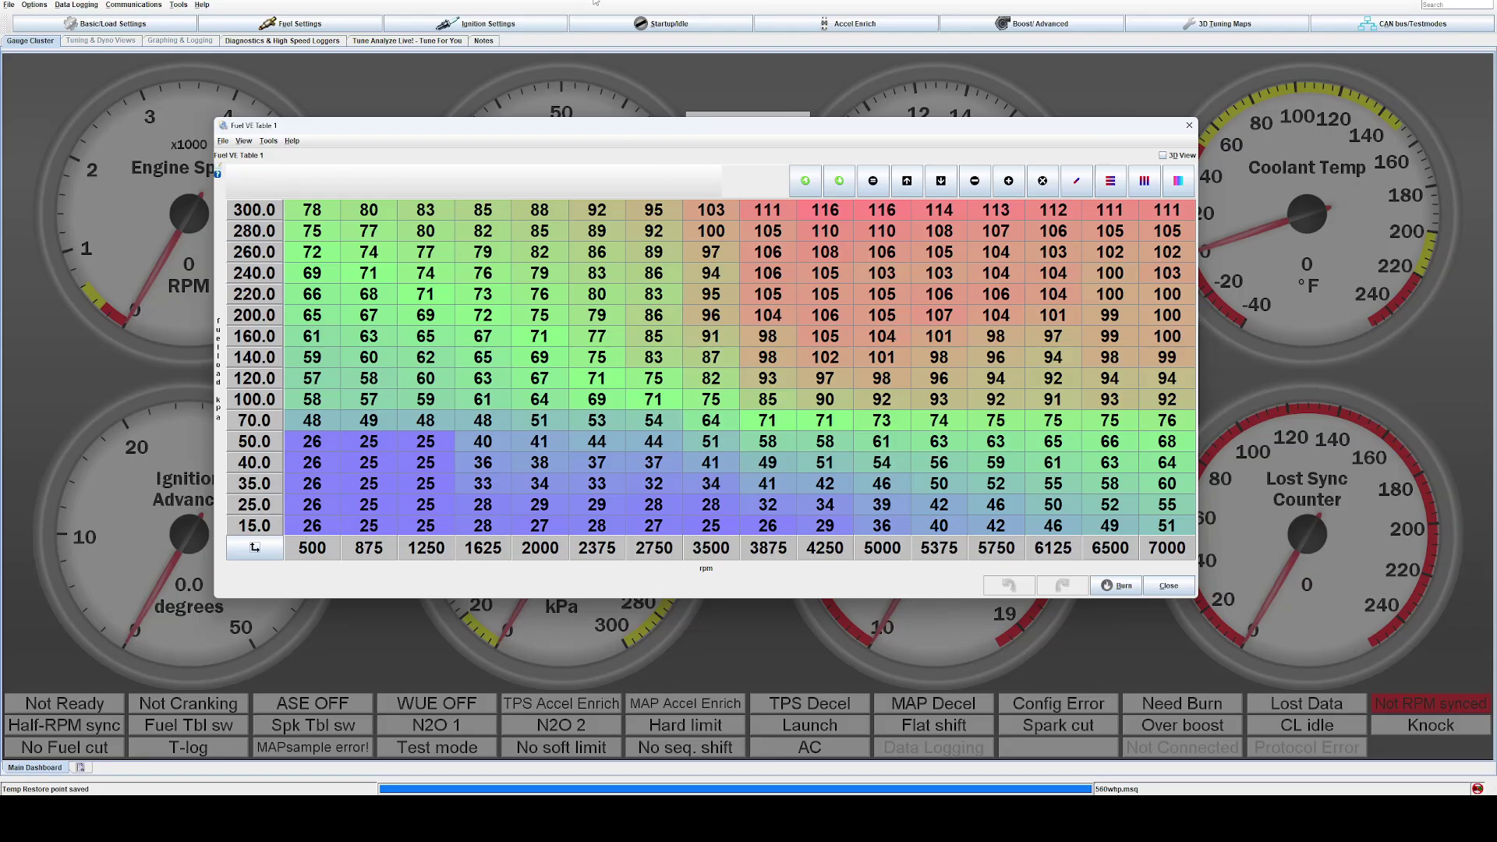
Step: Open AFR Table 1 from Fuel Settings over Fuel VE Table 1
click(308, 30)
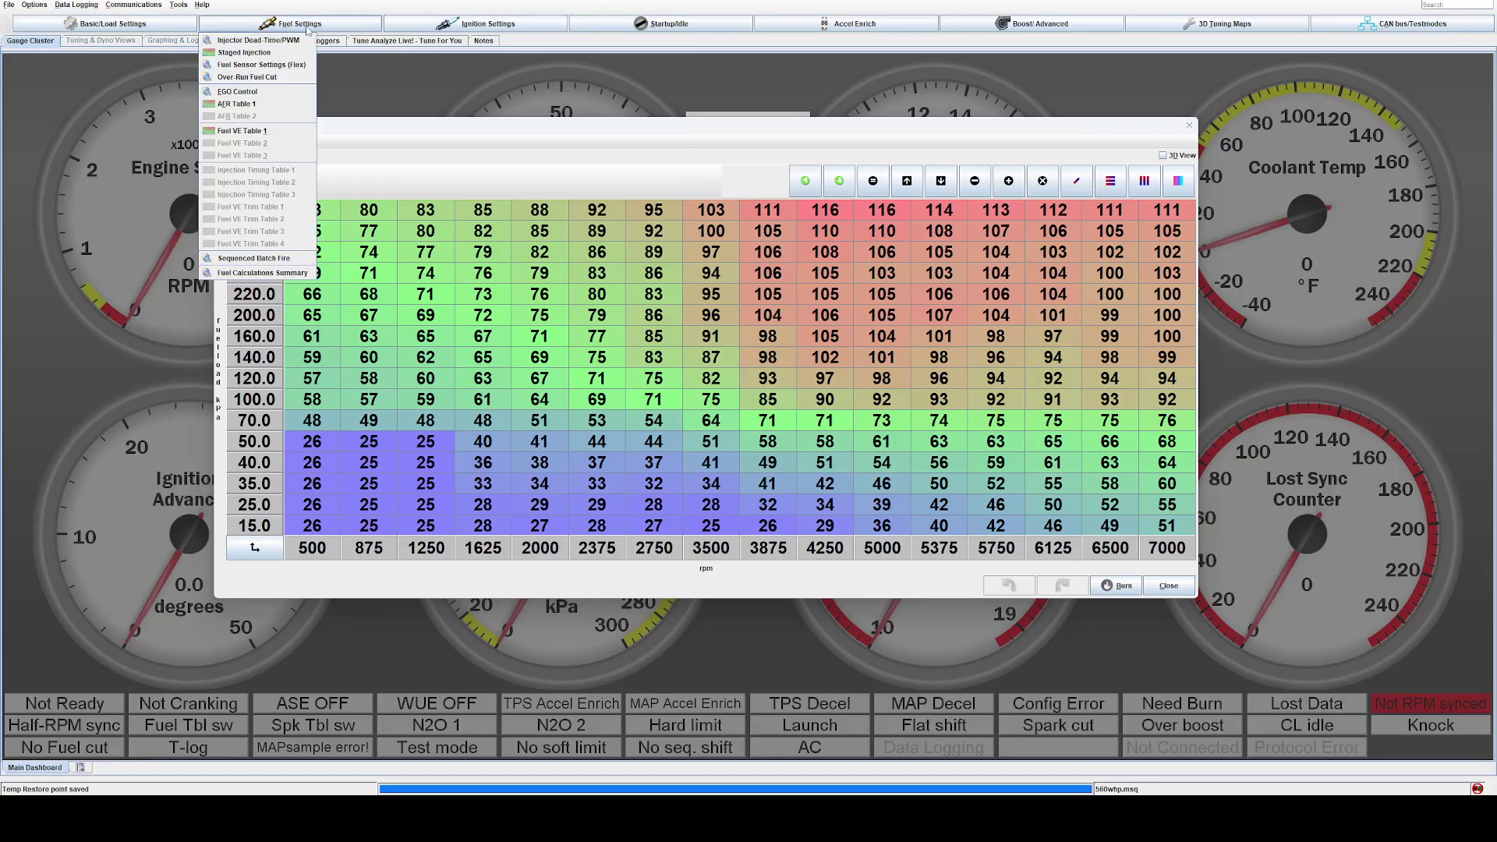
click(242, 104)
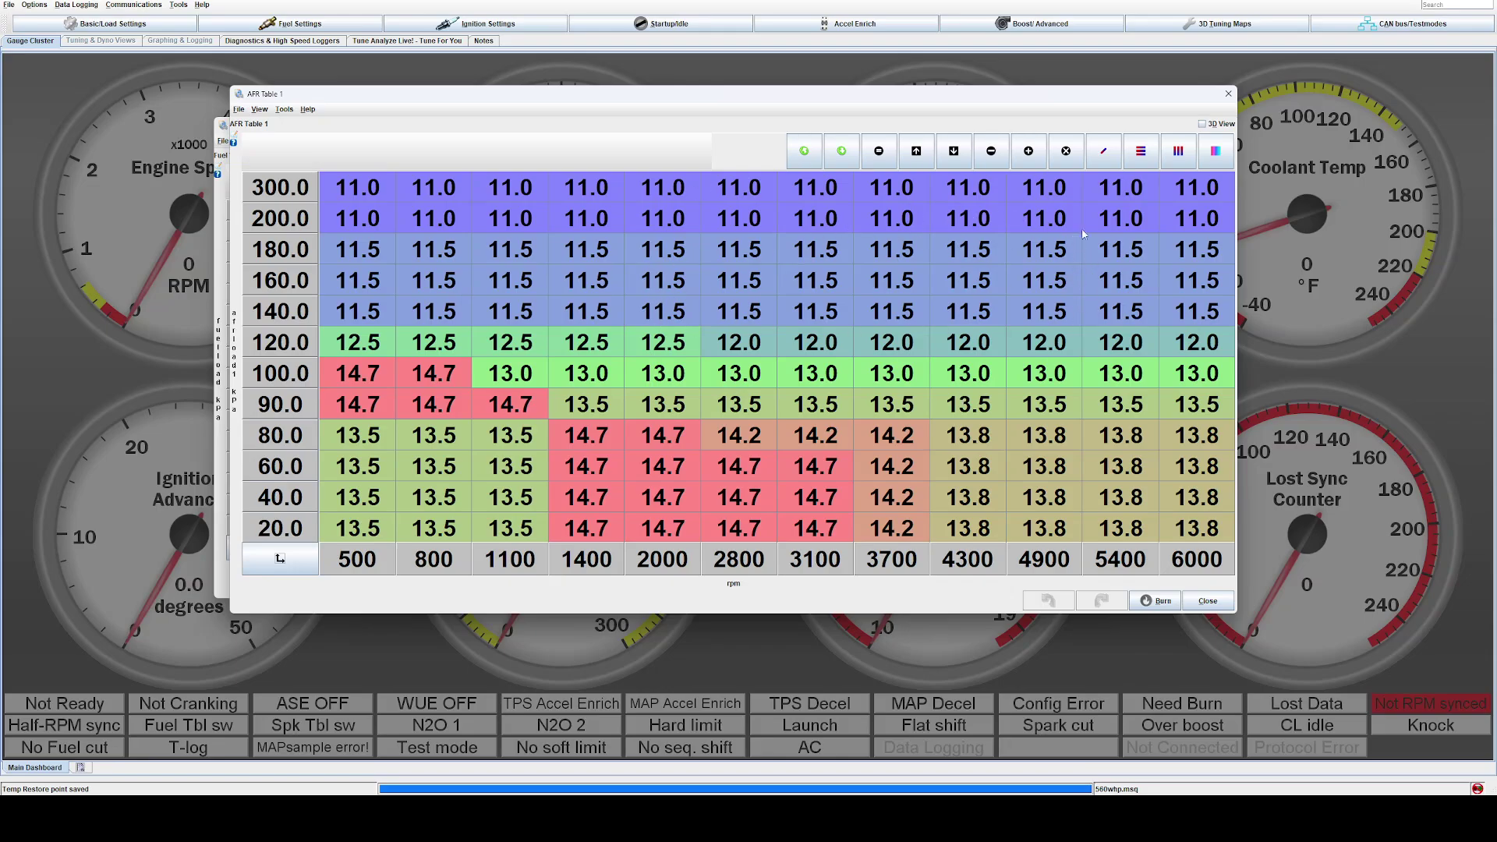
Step: Close AFR Table 1, inspect the 50 kPa/500 rpm VE cell, then close Fuel VE Table 1
click(1228, 94)
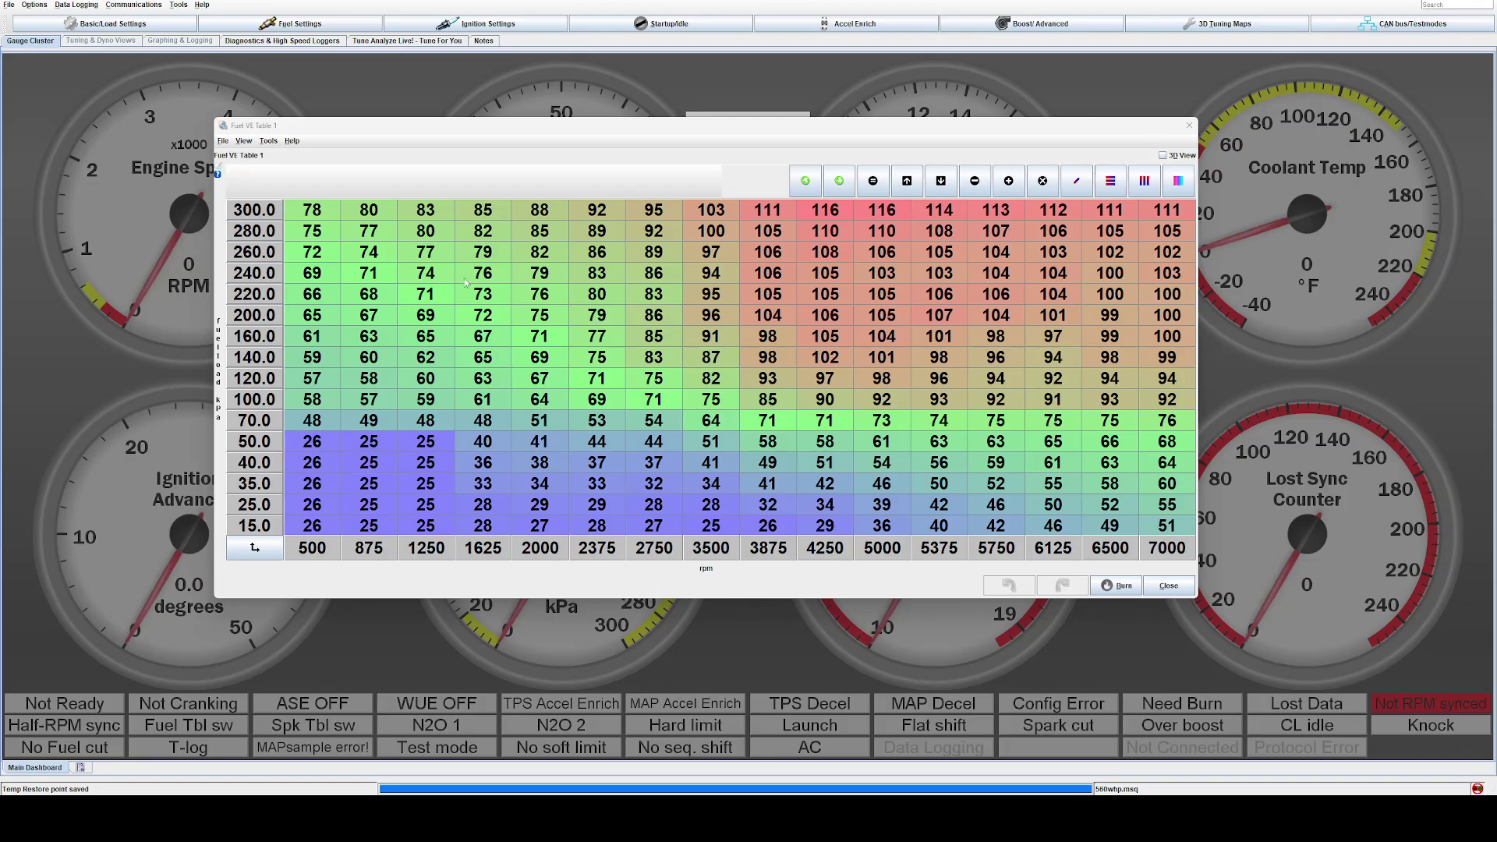
click(311, 444)
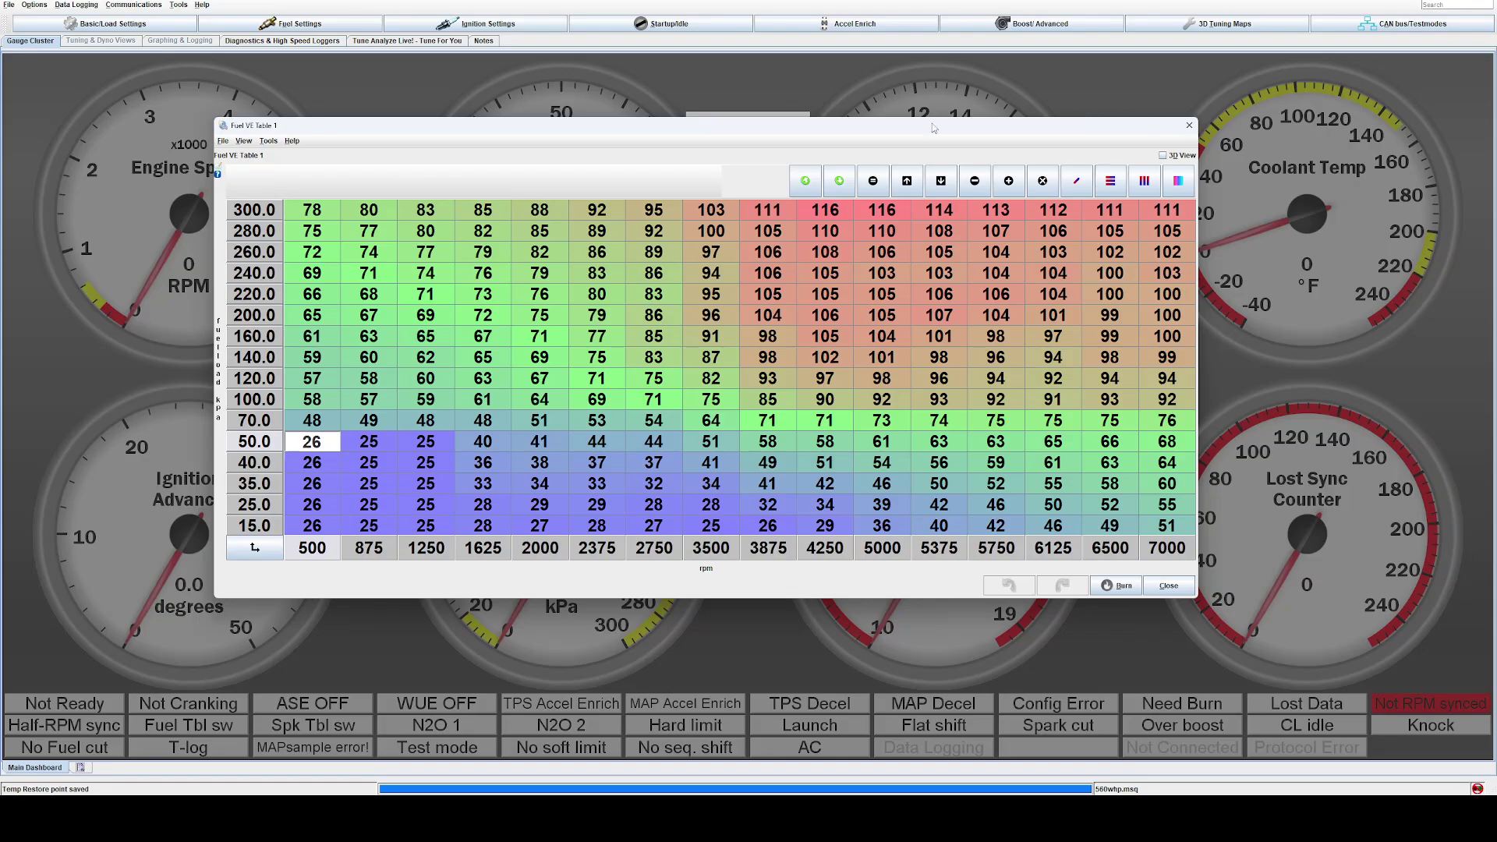
click(1188, 125)
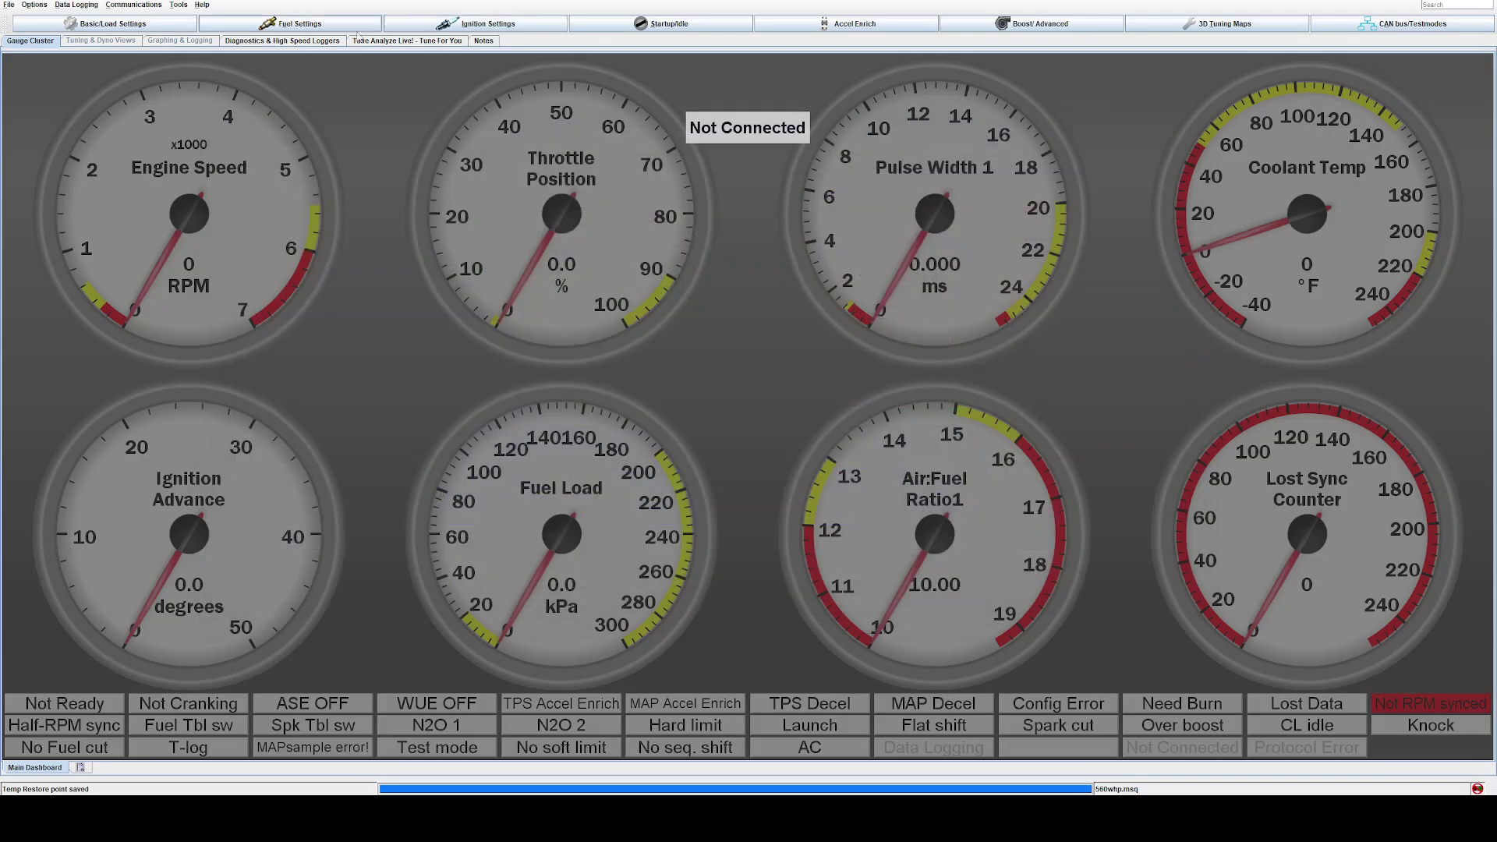
click(319, 25)
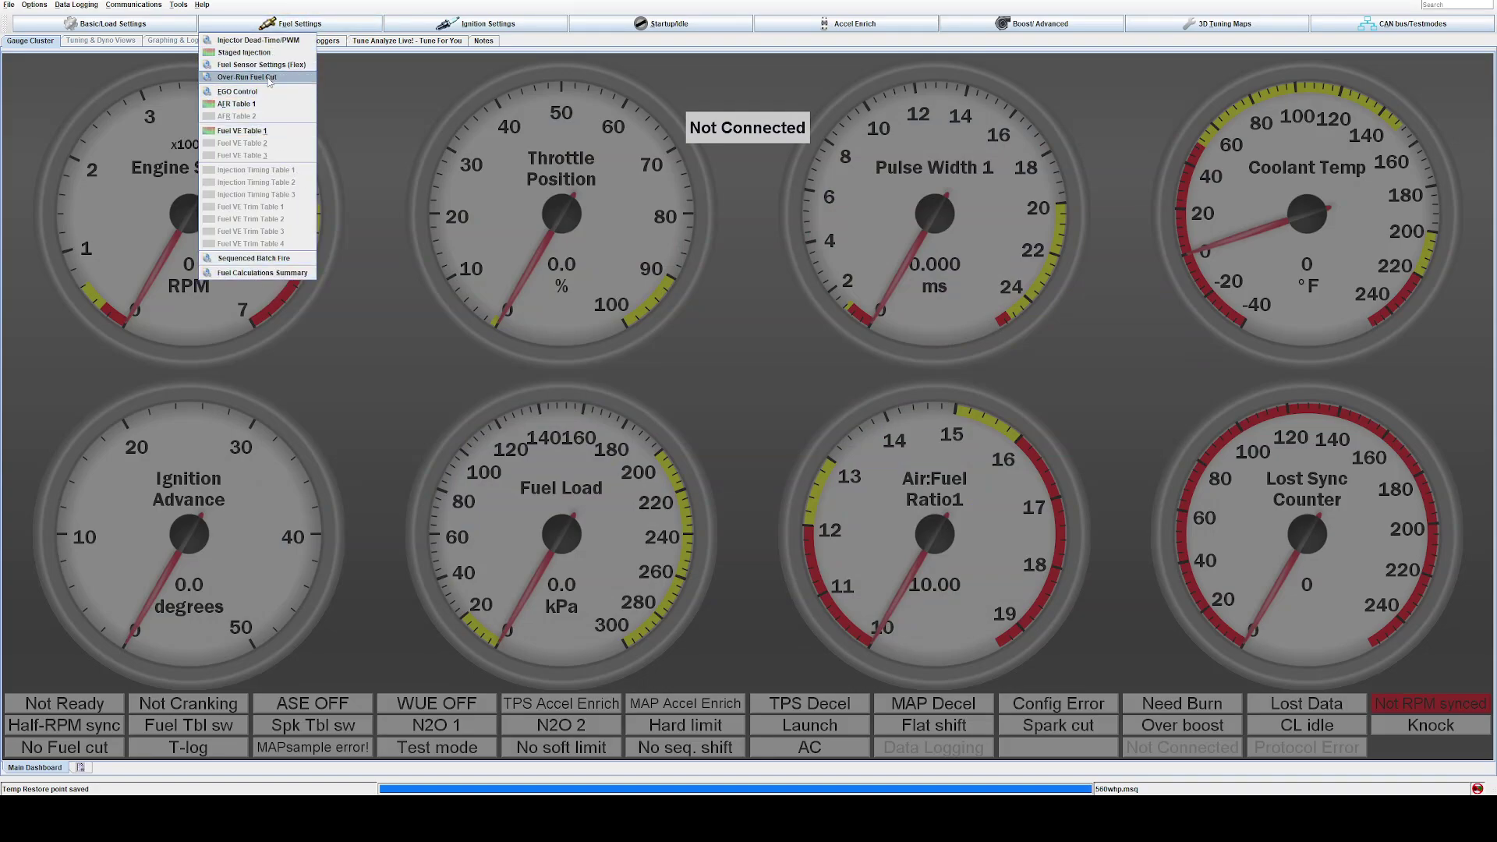
Step: Review the toothed-wheel, wasted-spark, 60-2 crank trigger Ignition Options/Wheel Decoder settings
mouse_move(457, 29)
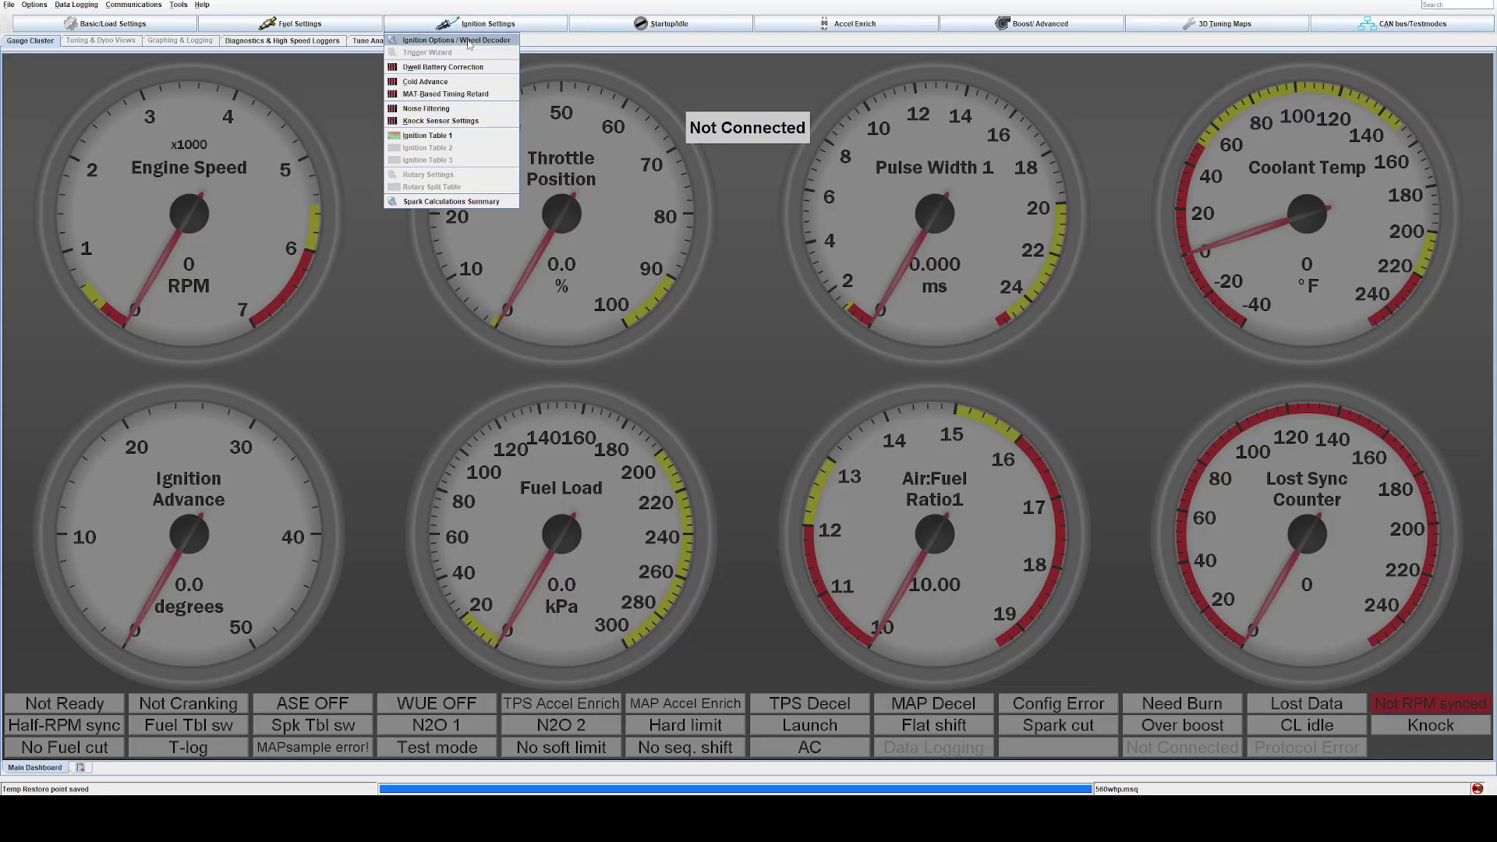
click(469, 43)
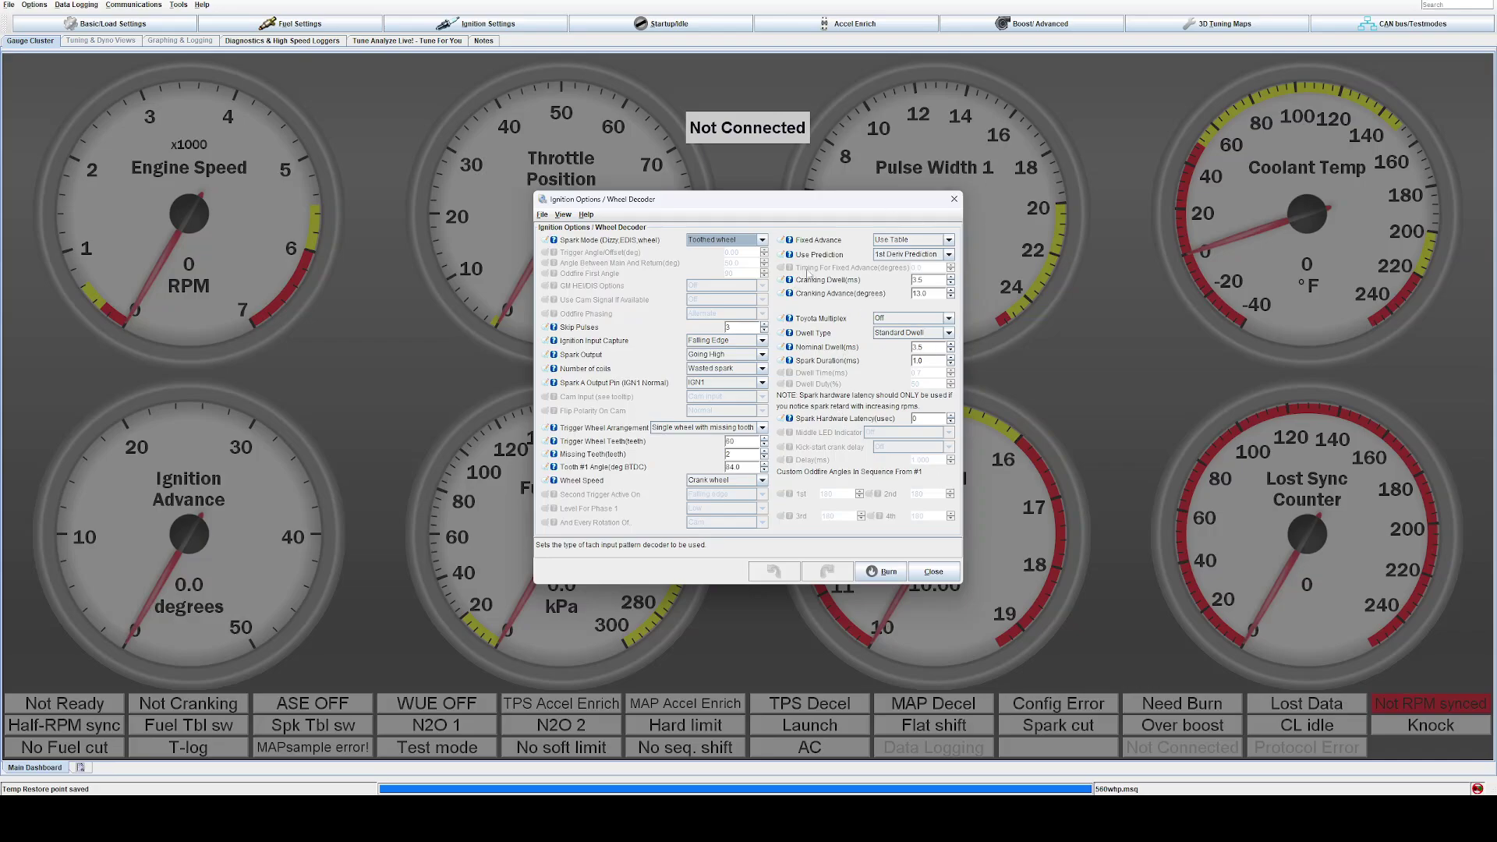
click(954, 199)
Step: Check the Cold Advance curve, about 6.9° at -39.6 °F to 0 by 94.5 °F
click(475, 29)
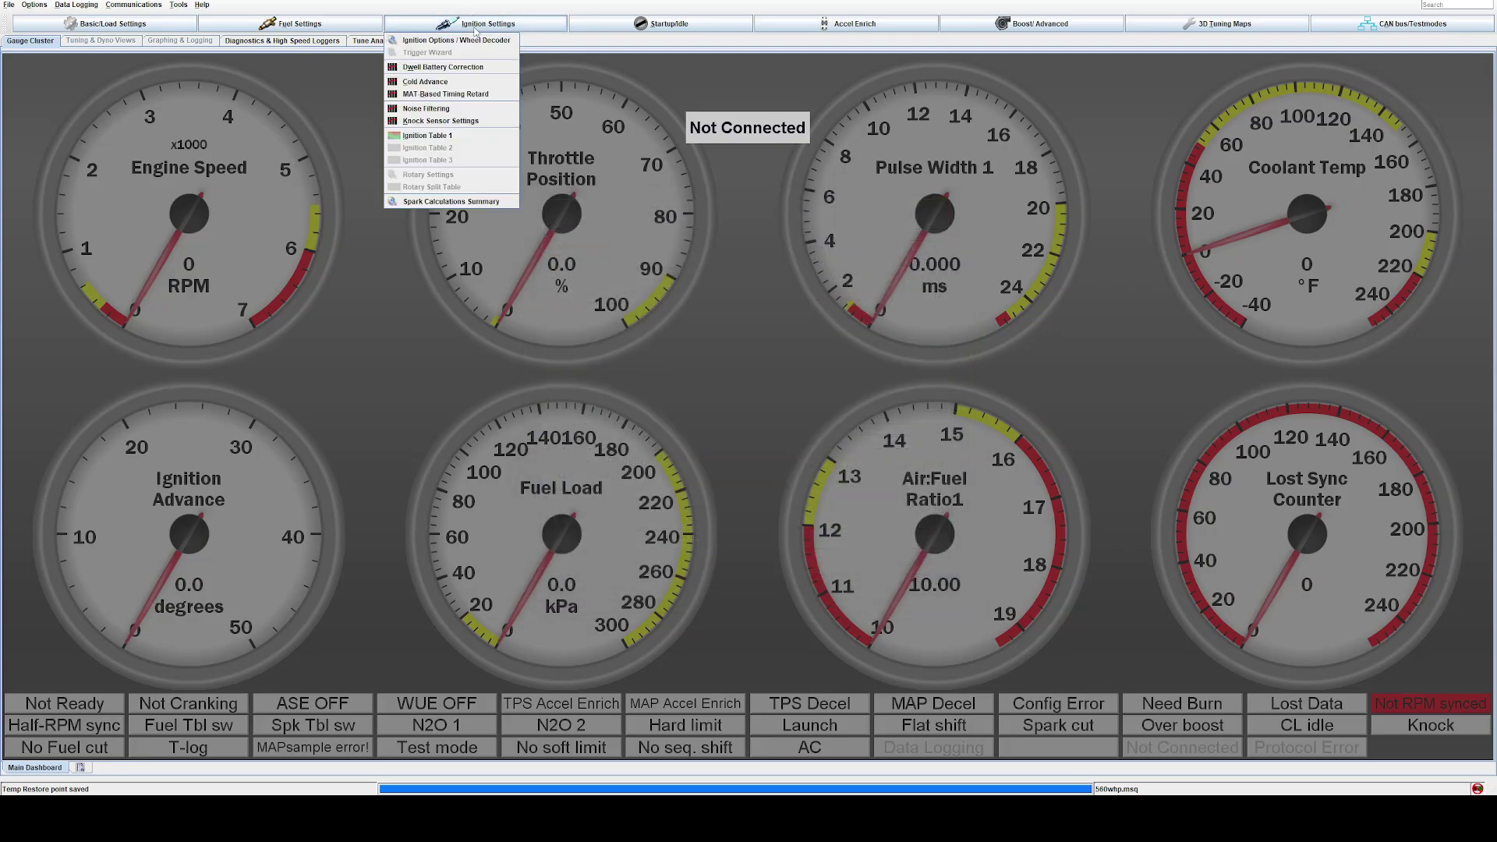
click(468, 82)
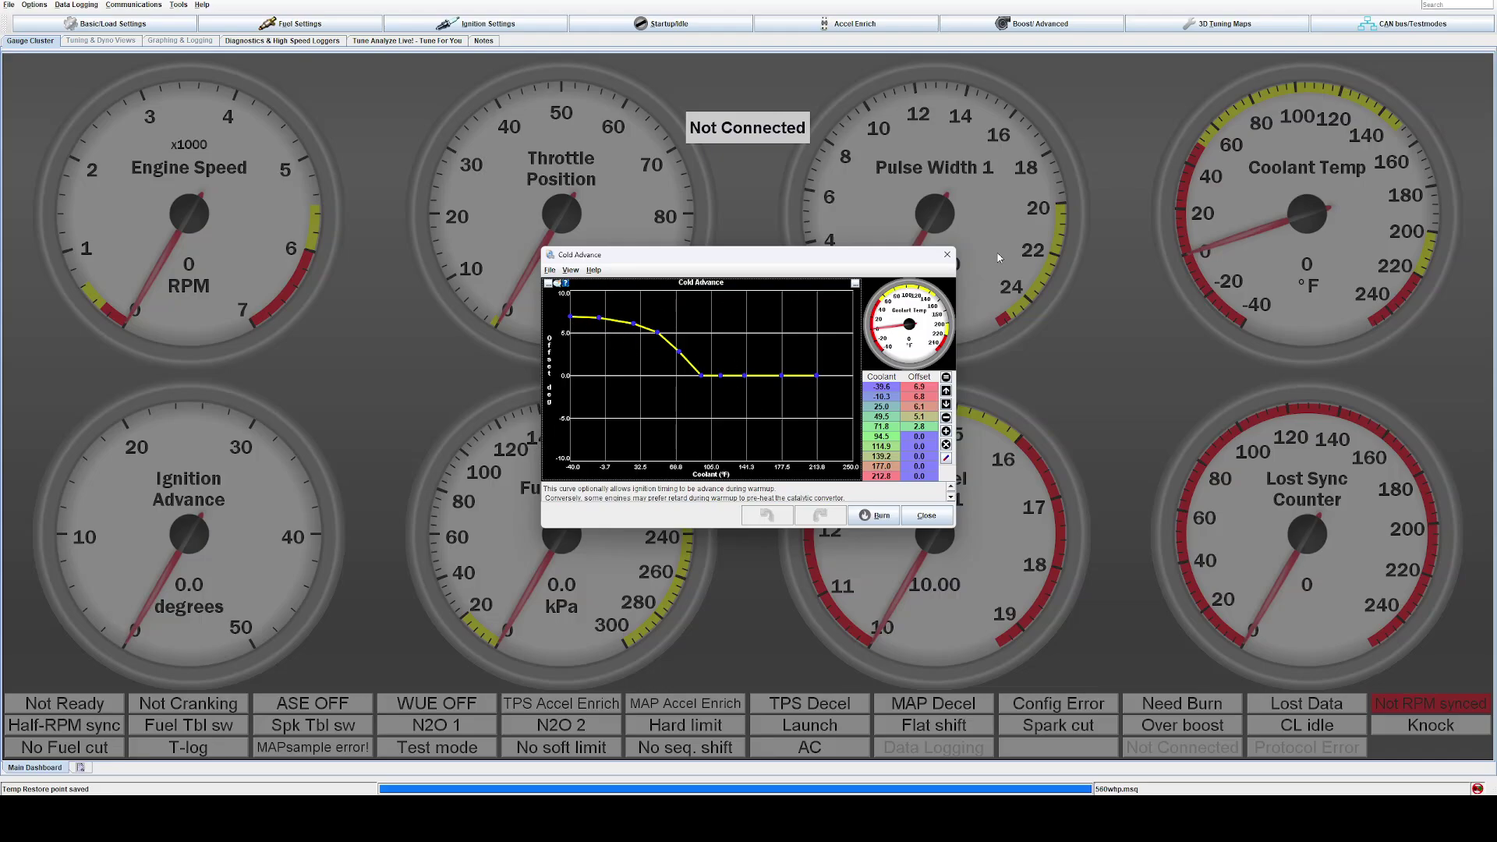
click(947, 255)
click(489, 24)
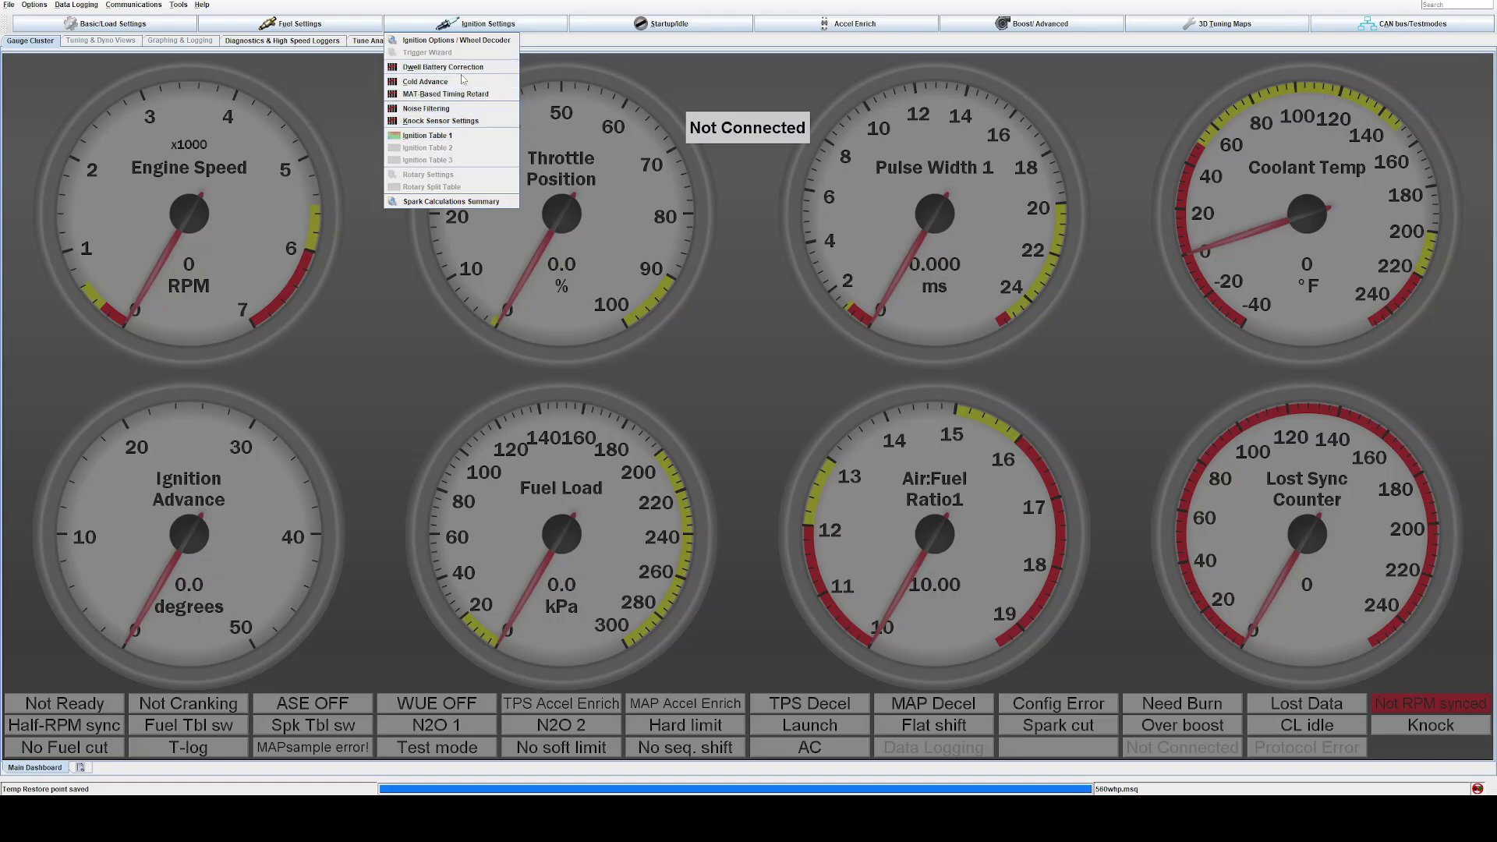
Step: Open Ignition Table 1 and select the 8.8° cell at 250 kPa, 2600 rpm
click(444, 135)
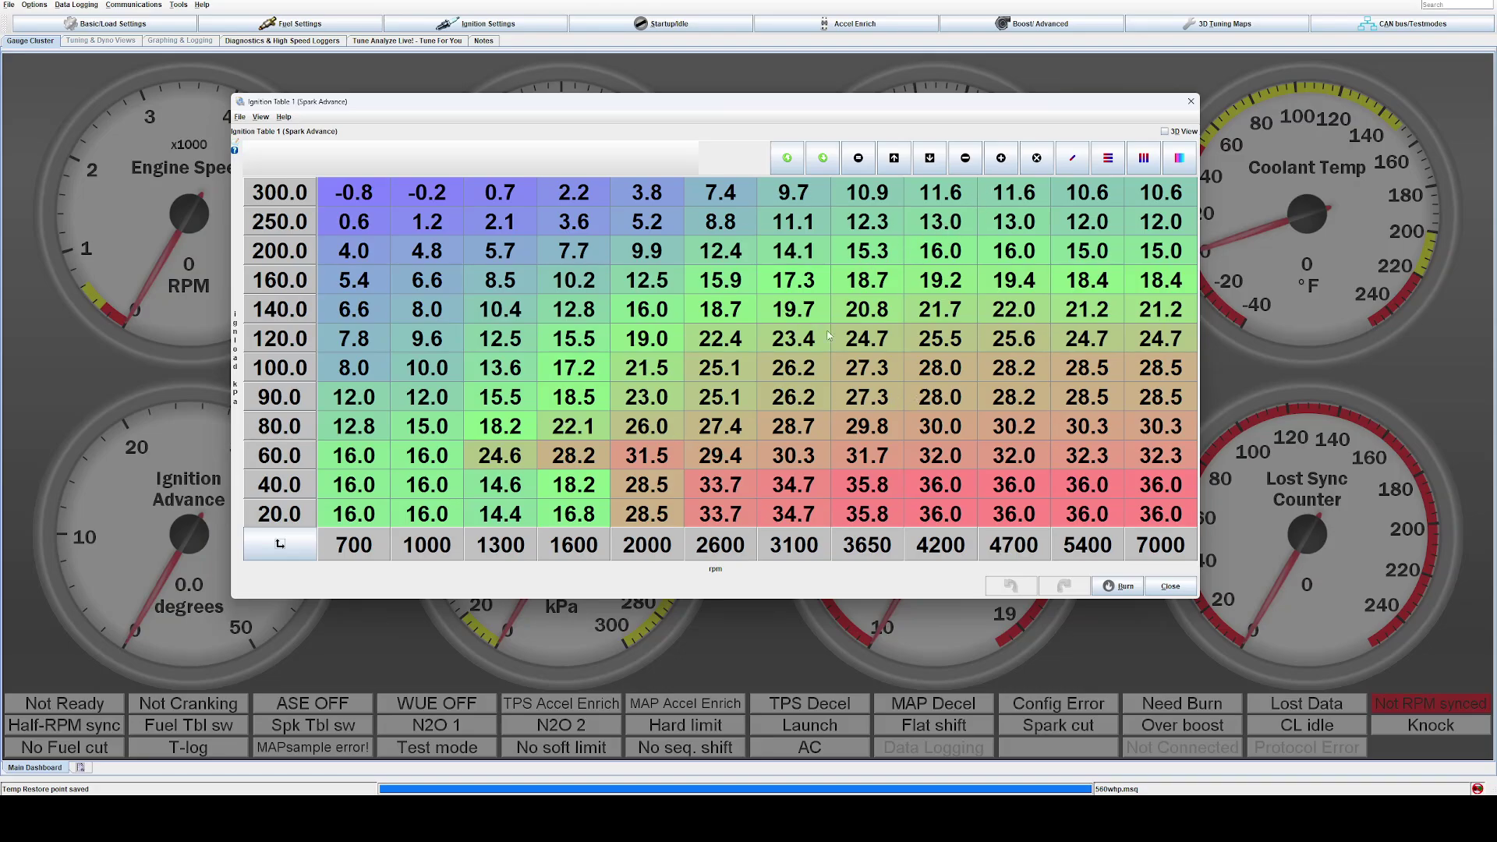
click(711, 227)
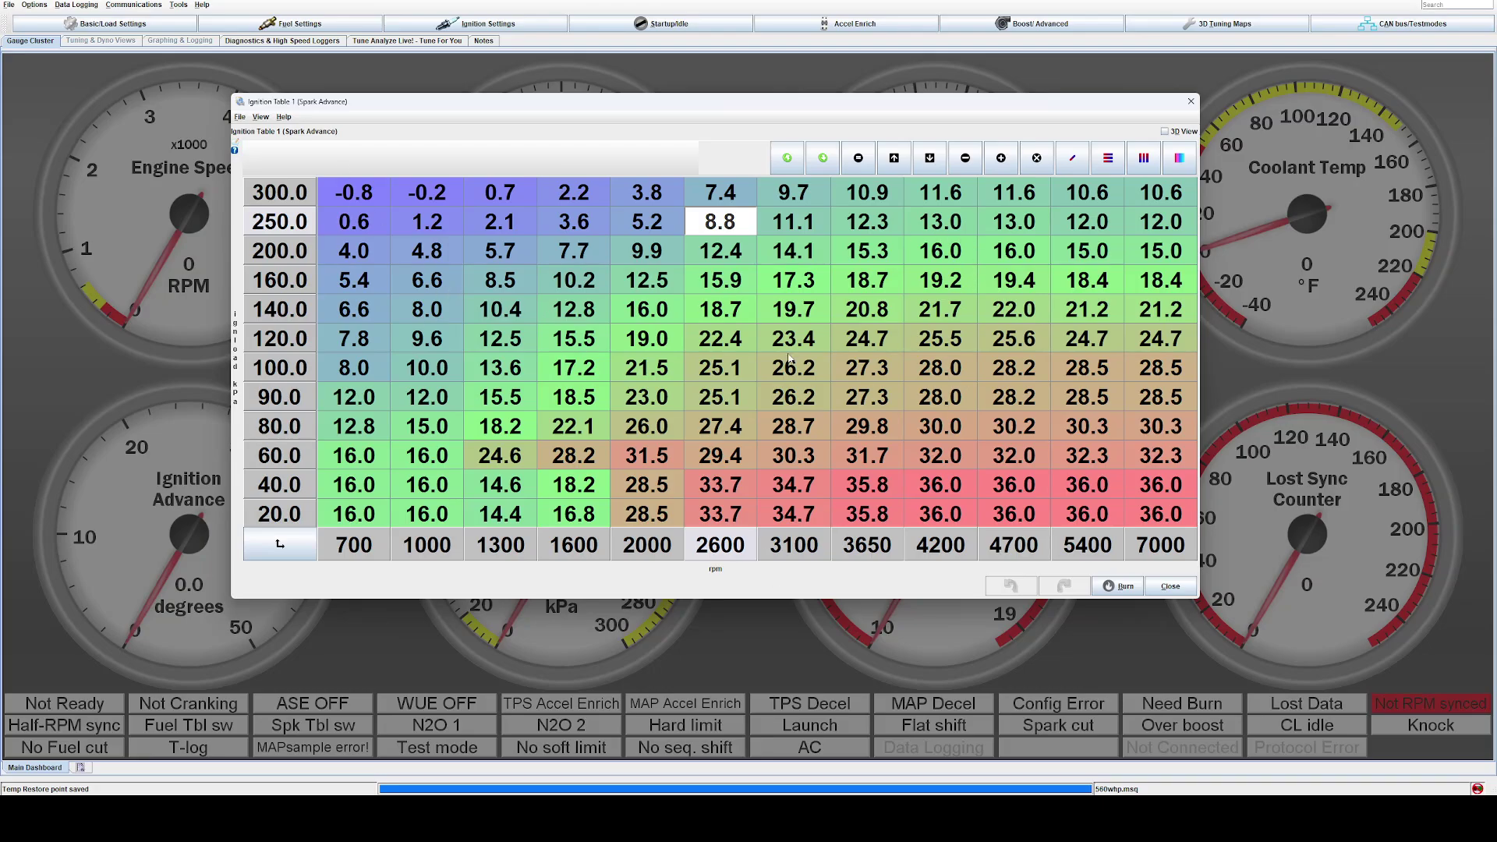
Step: Inspect the -0.8 and 28.5 advance cells, then cancel an edit of a load axis breakpoint
click(333, 192)
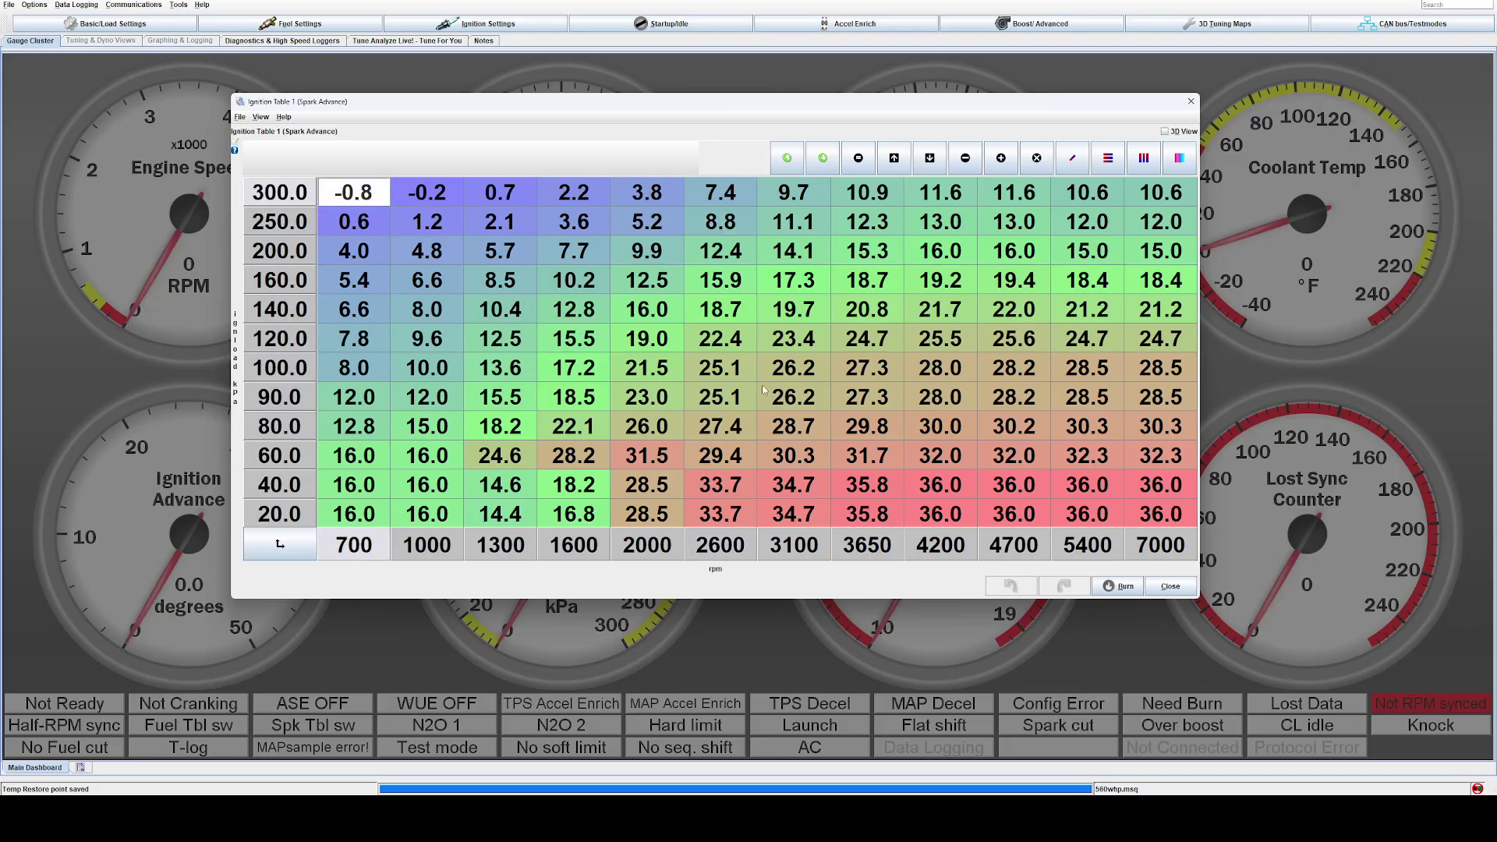
click(1156, 368)
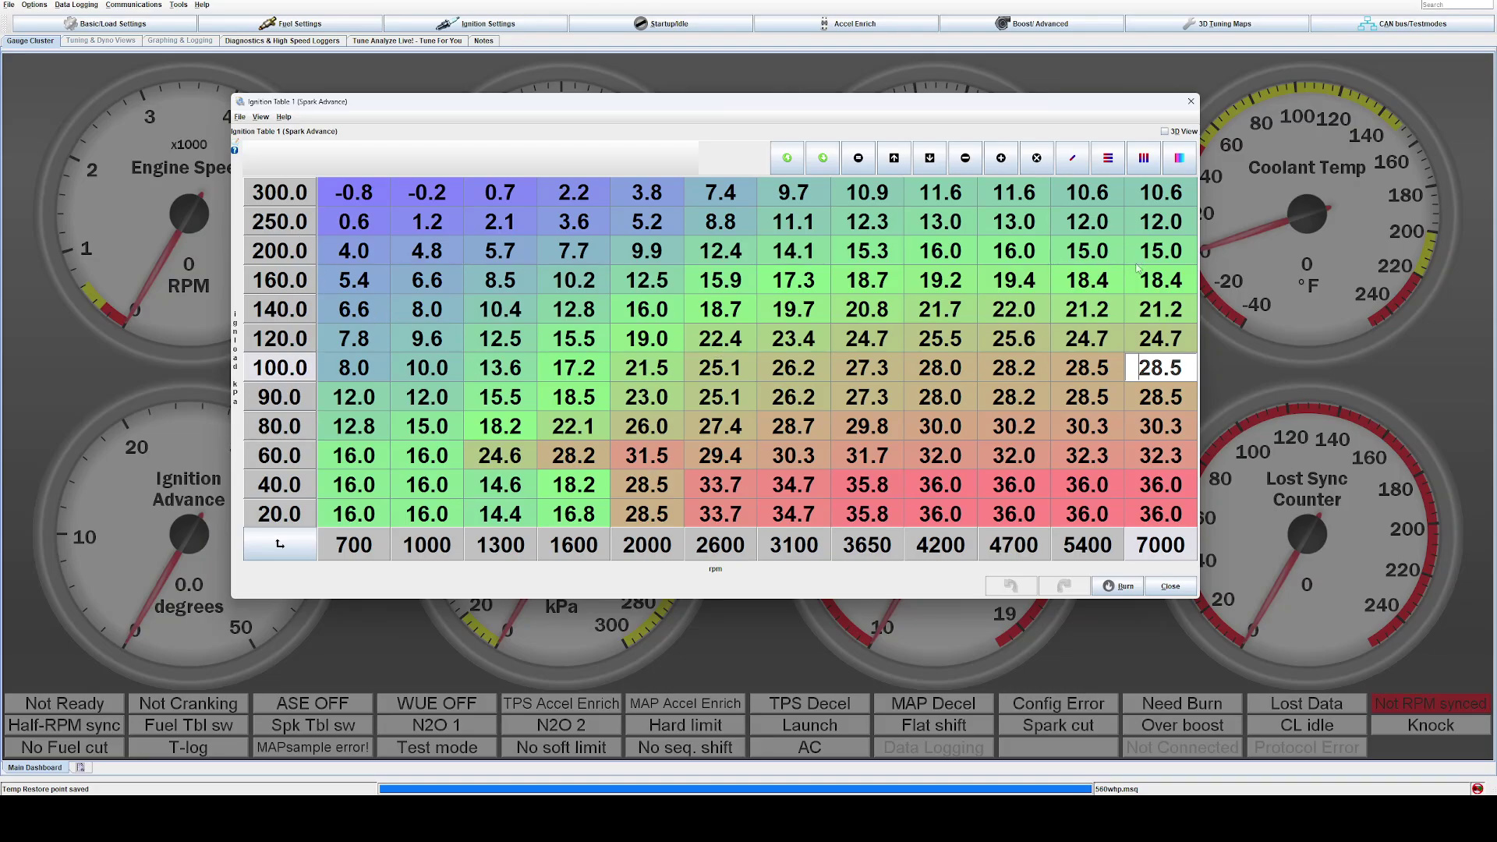
double_click(281, 251)
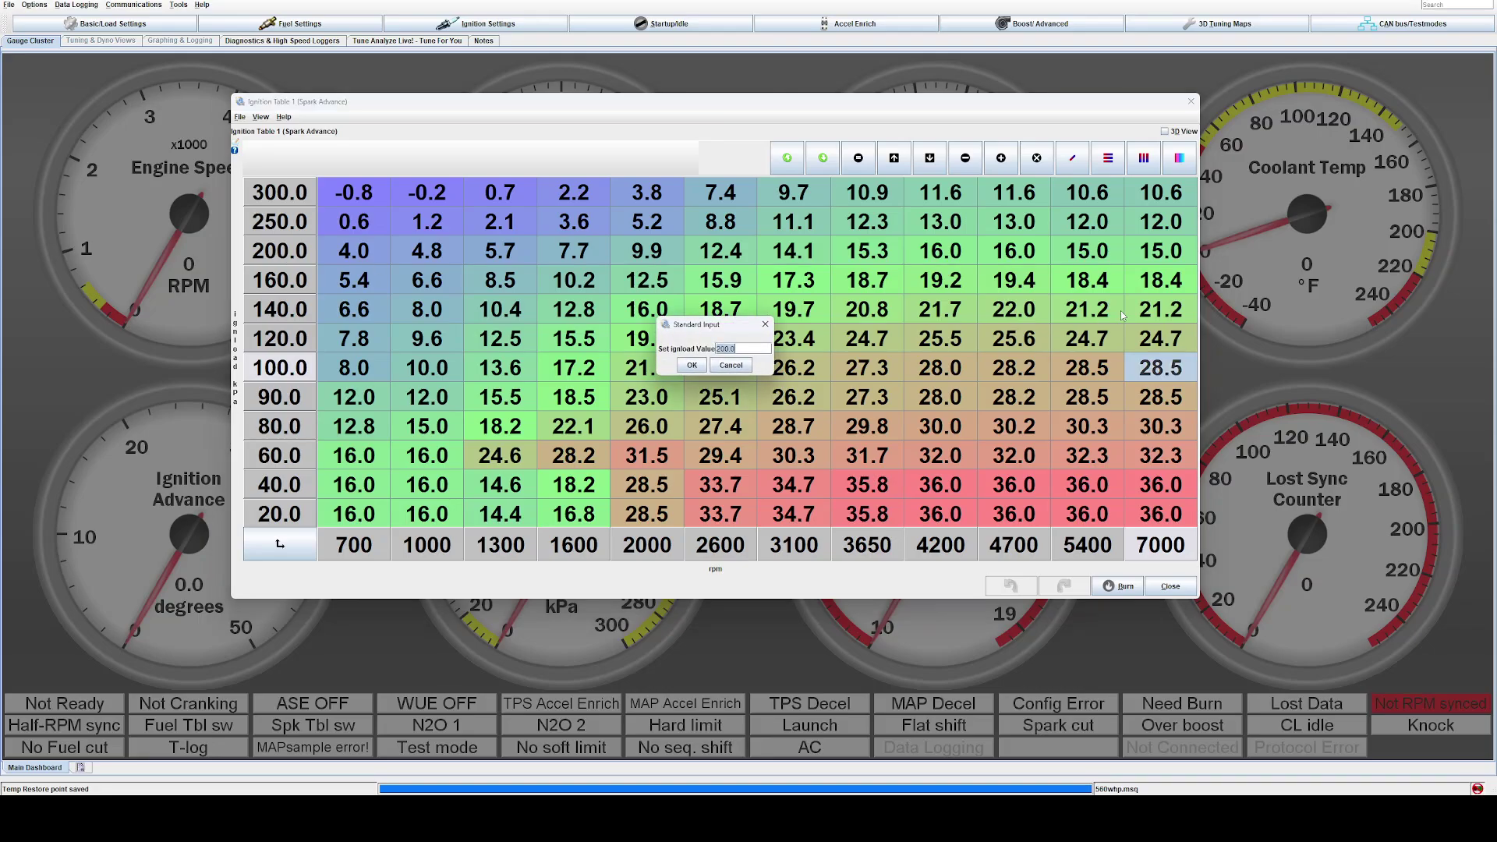
click(765, 323)
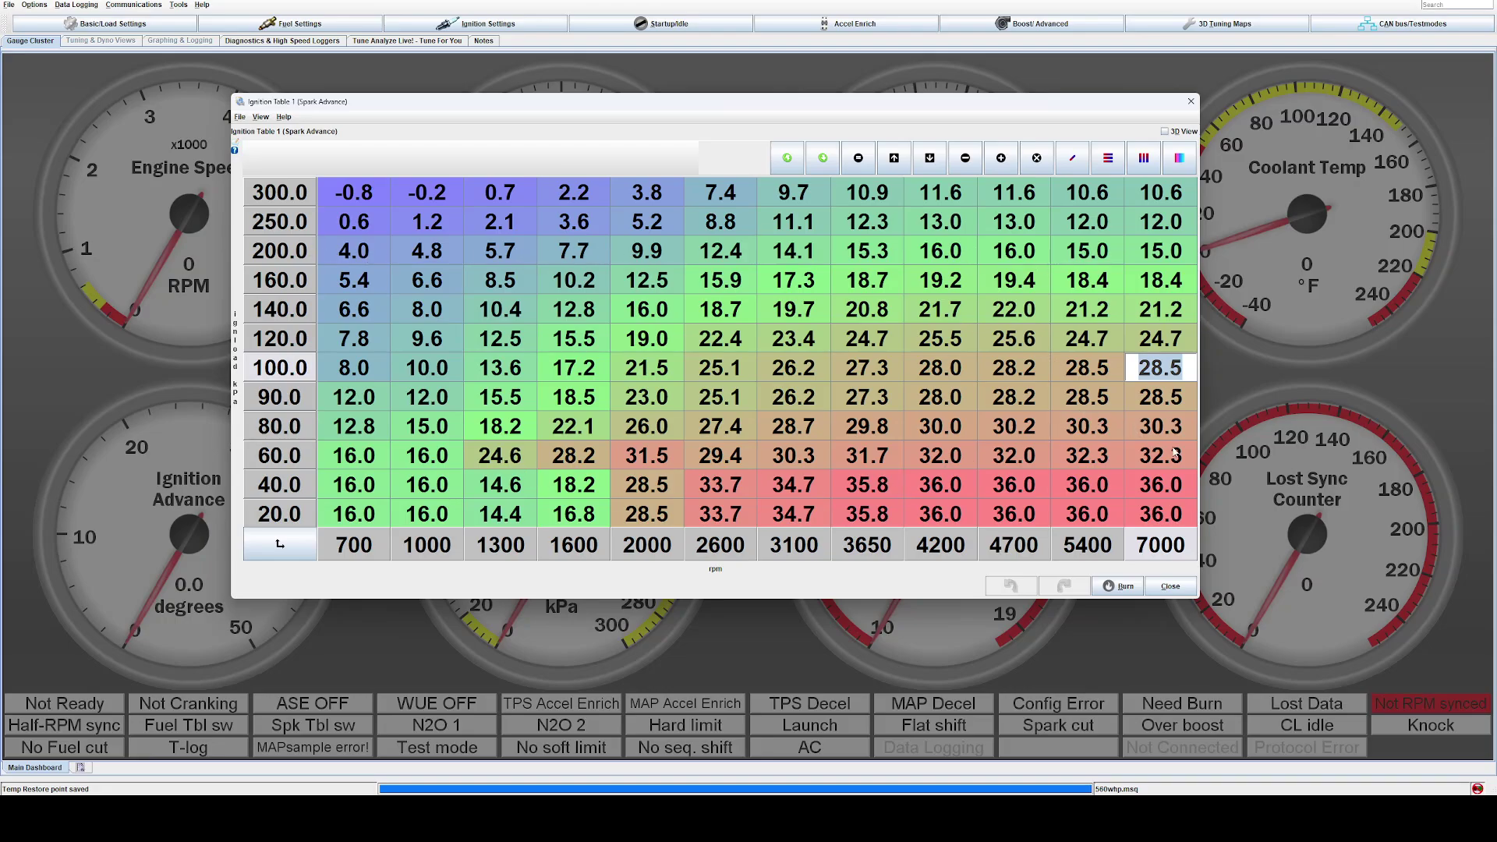
Step: Check the 32.3, 28.0 and 28.5 values, jump to the 300 kPa/700 rpm corner, and close the table
key(Down)
key(Down)
key(Down)
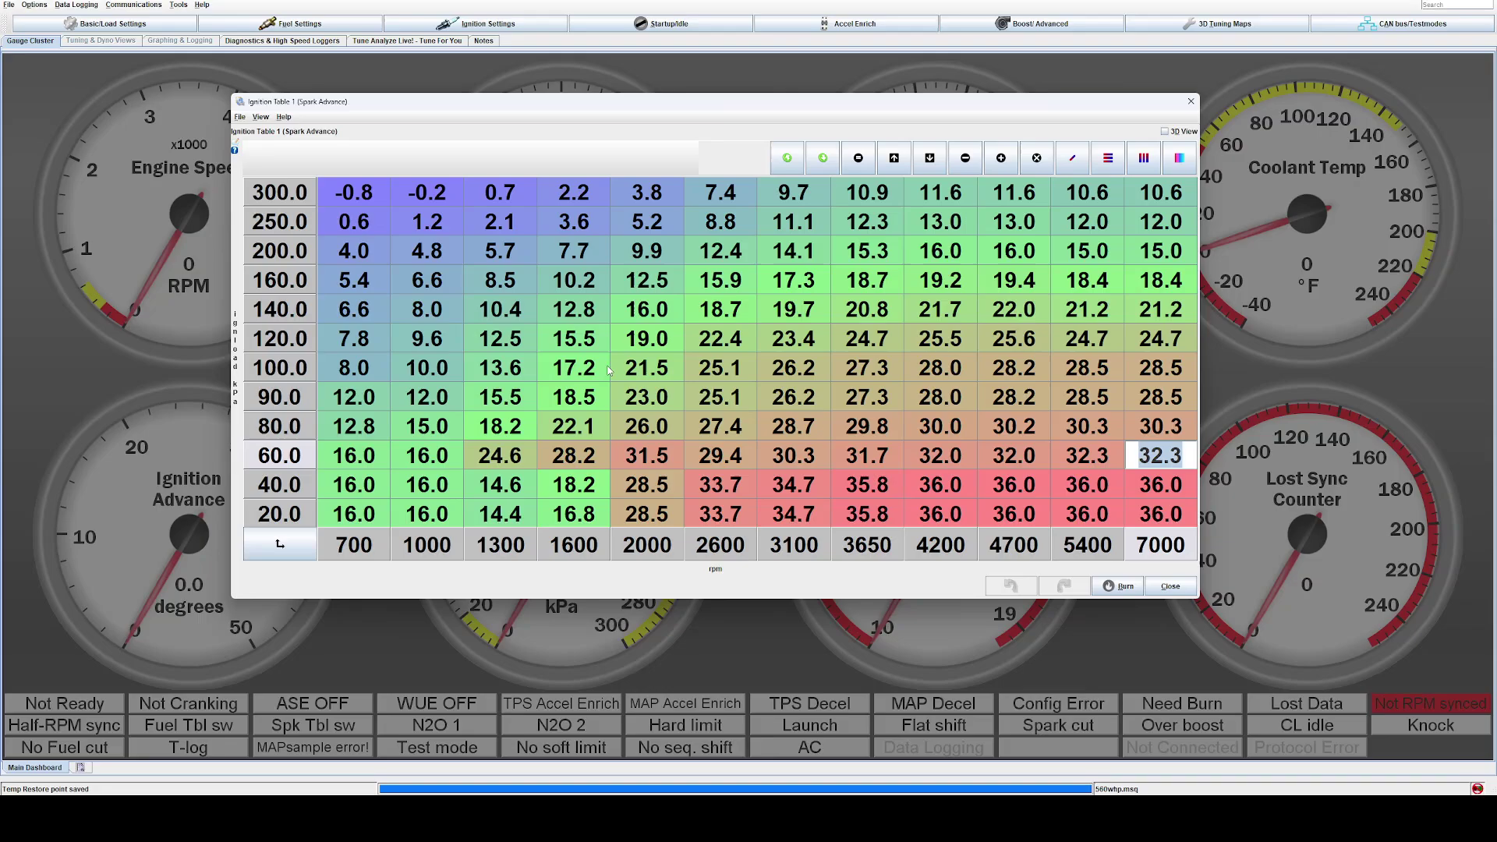
click(939, 375)
click(1137, 375)
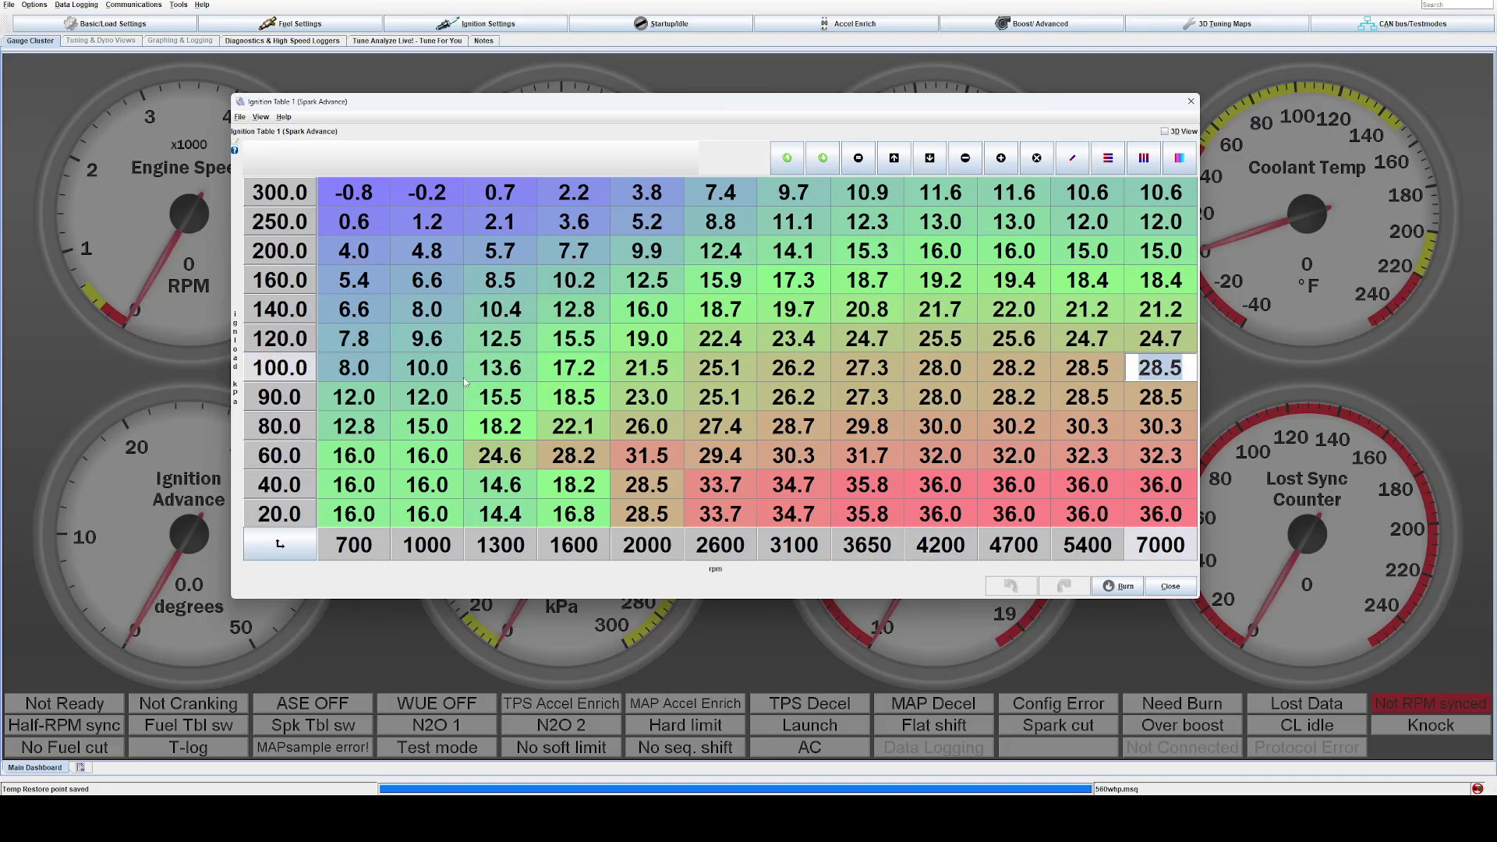
click(940, 375)
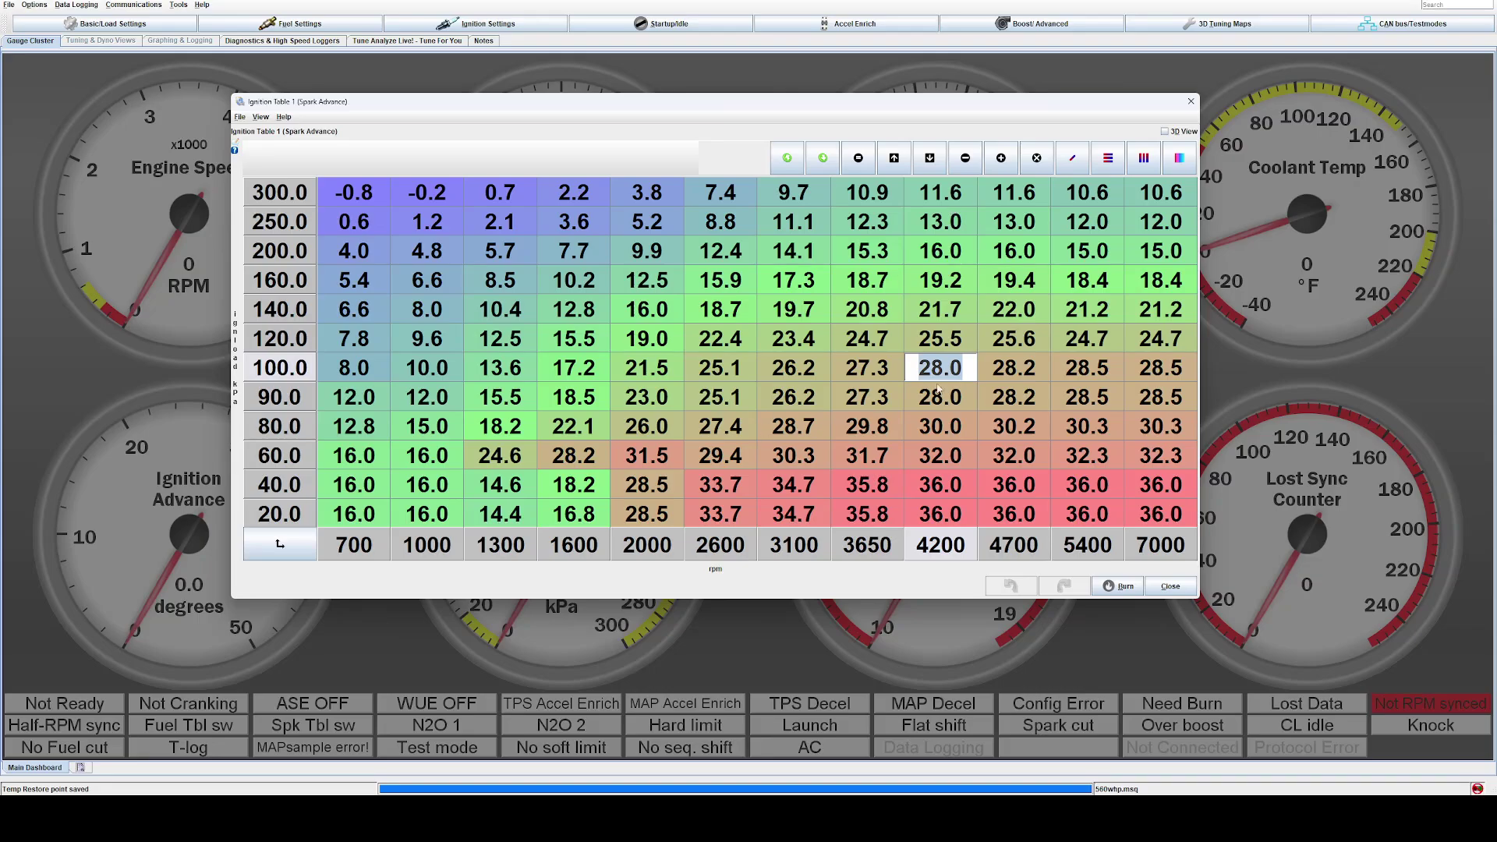
key(Up)
key(Right)
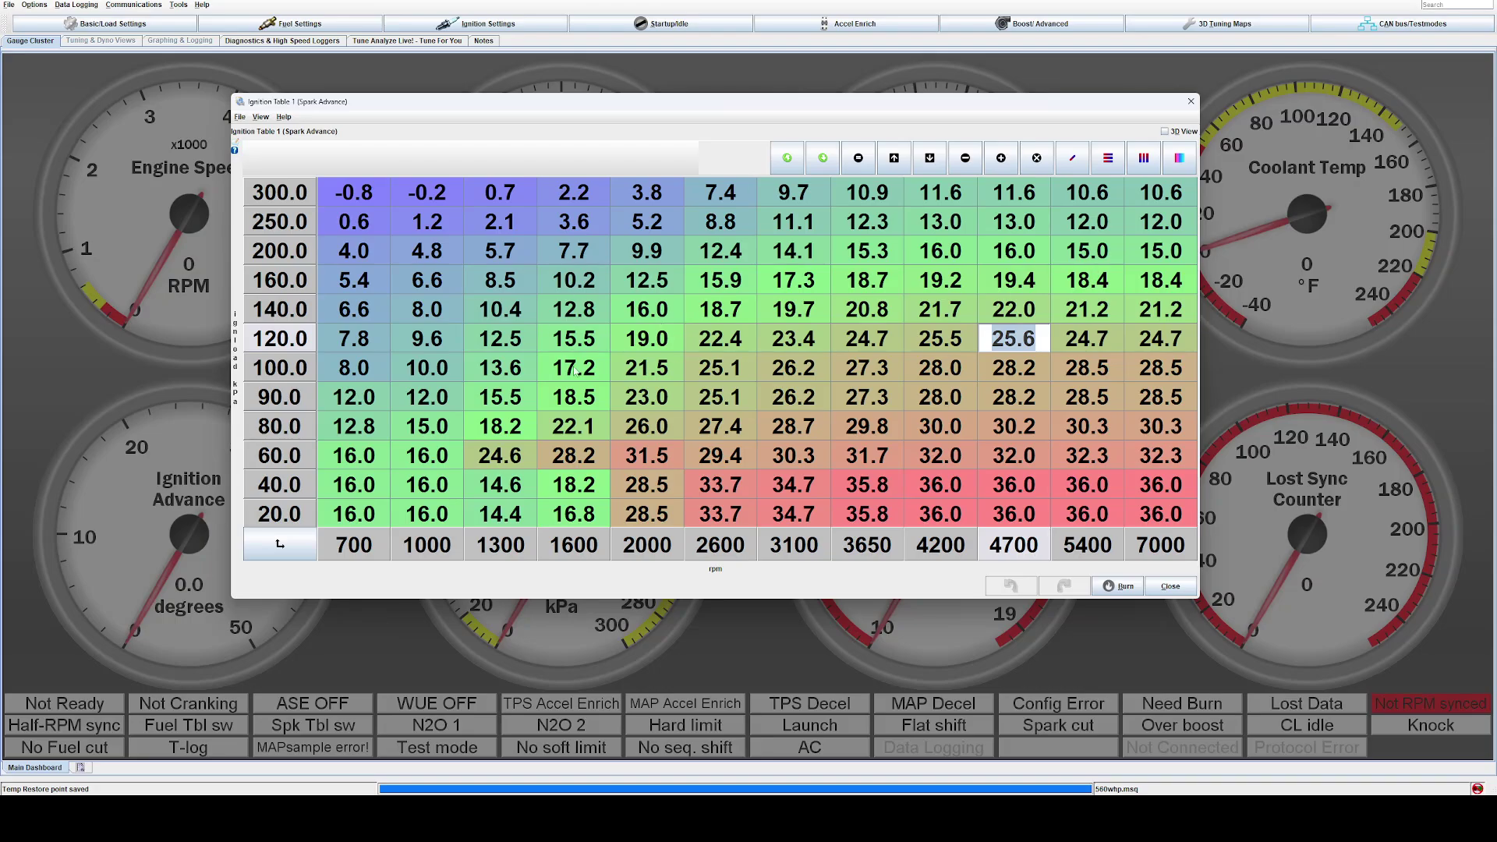
key(ctrl+Home)
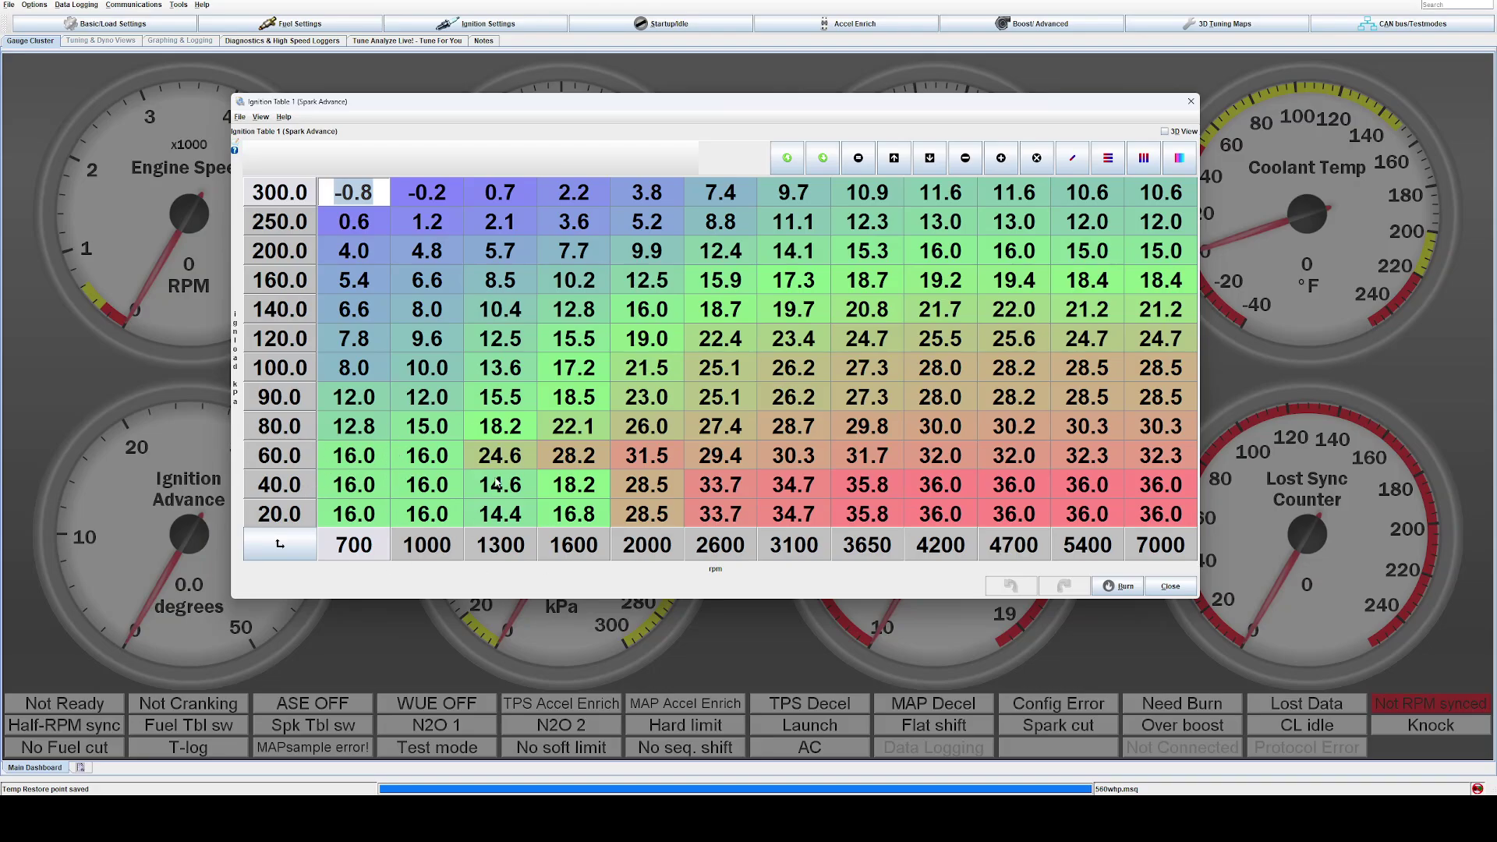
click(1191, 102)
click(479, 23)
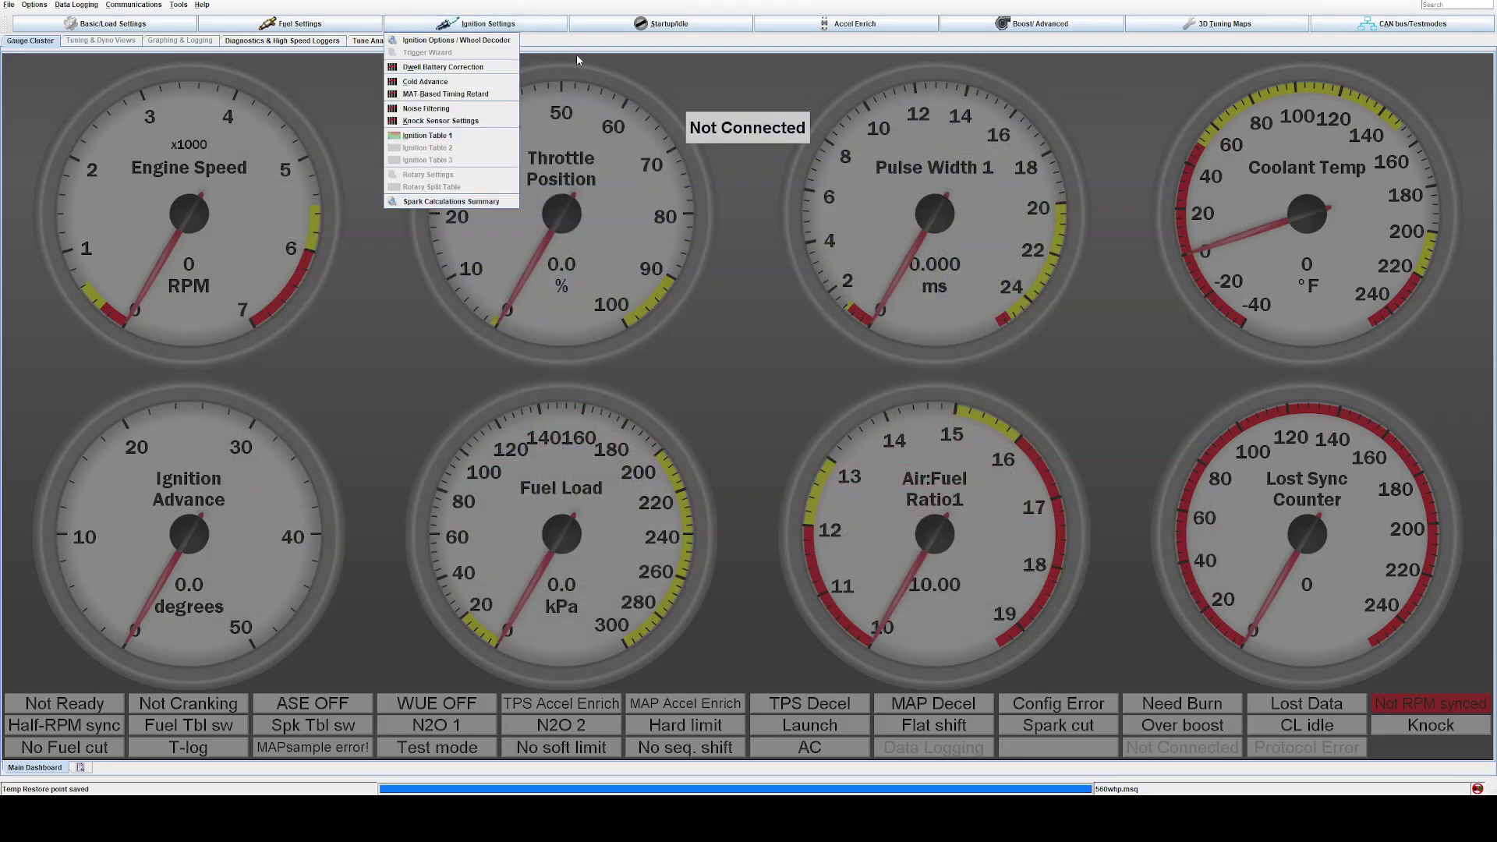
mouse_move(593, 23)
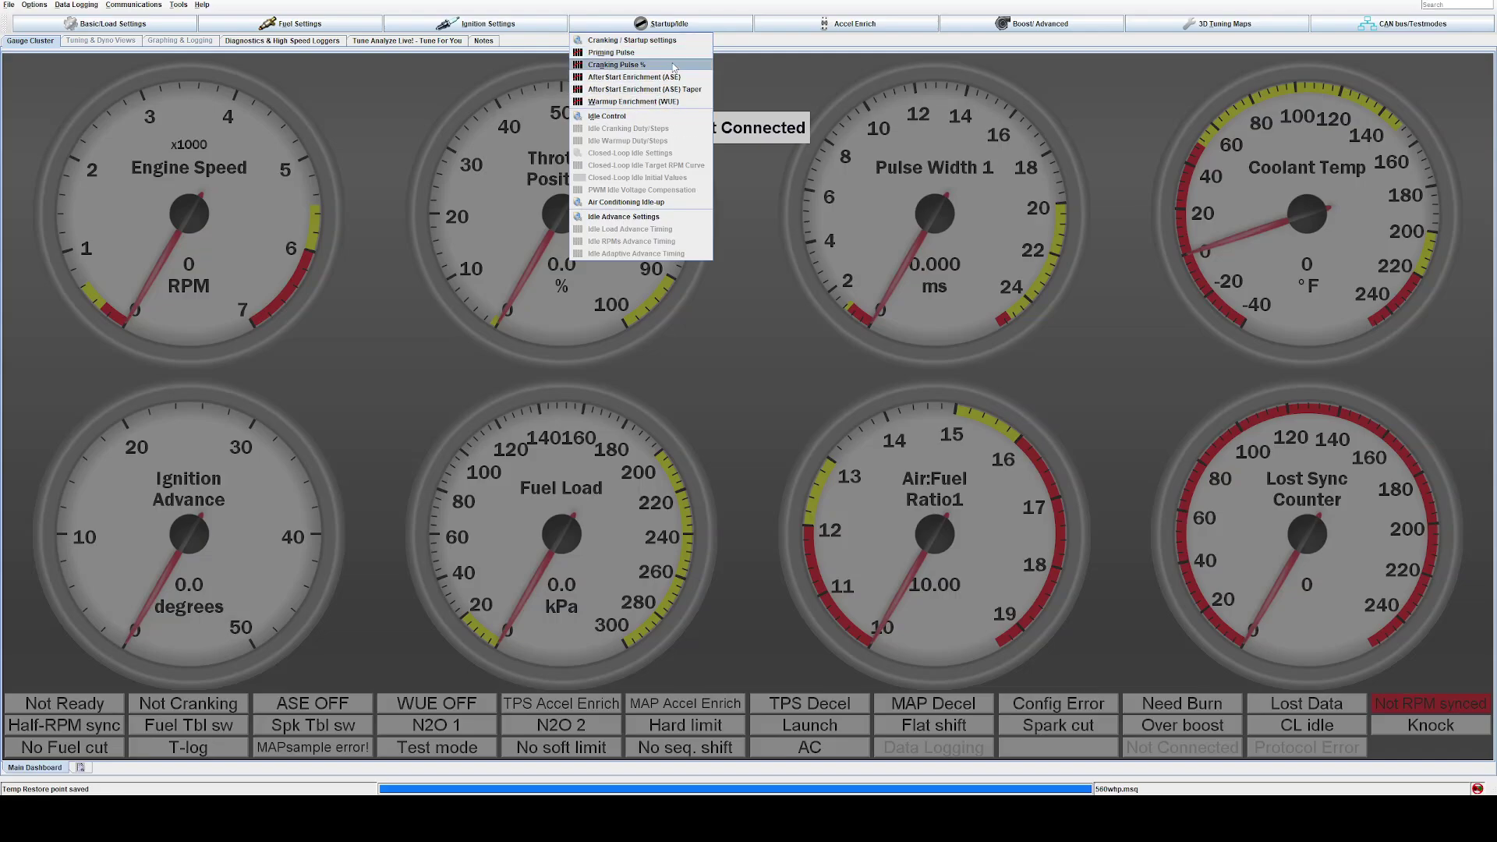
click(675, 103)
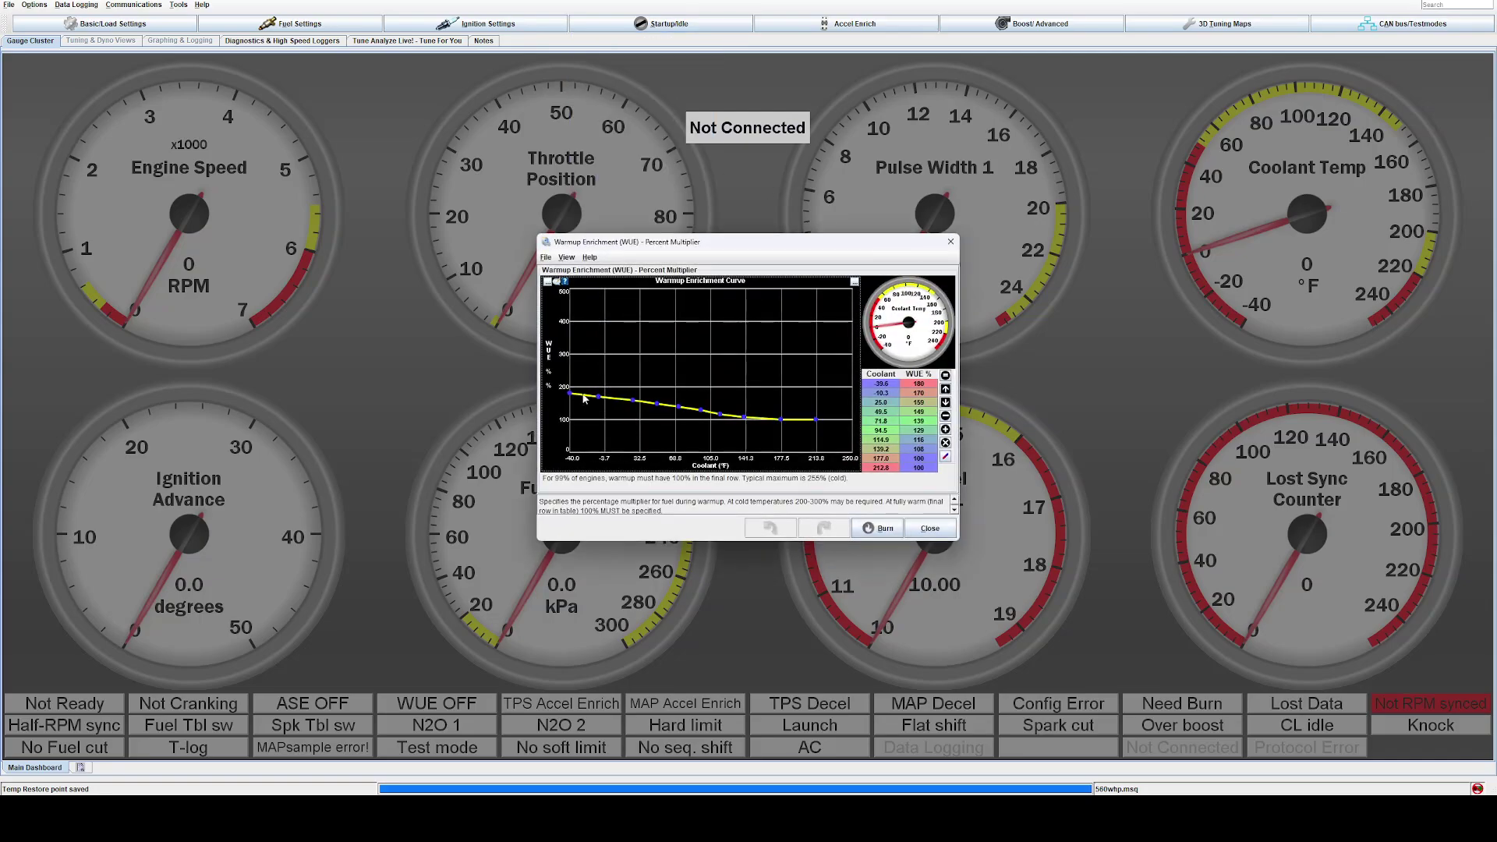
click(952, 243)
click(655, 24)
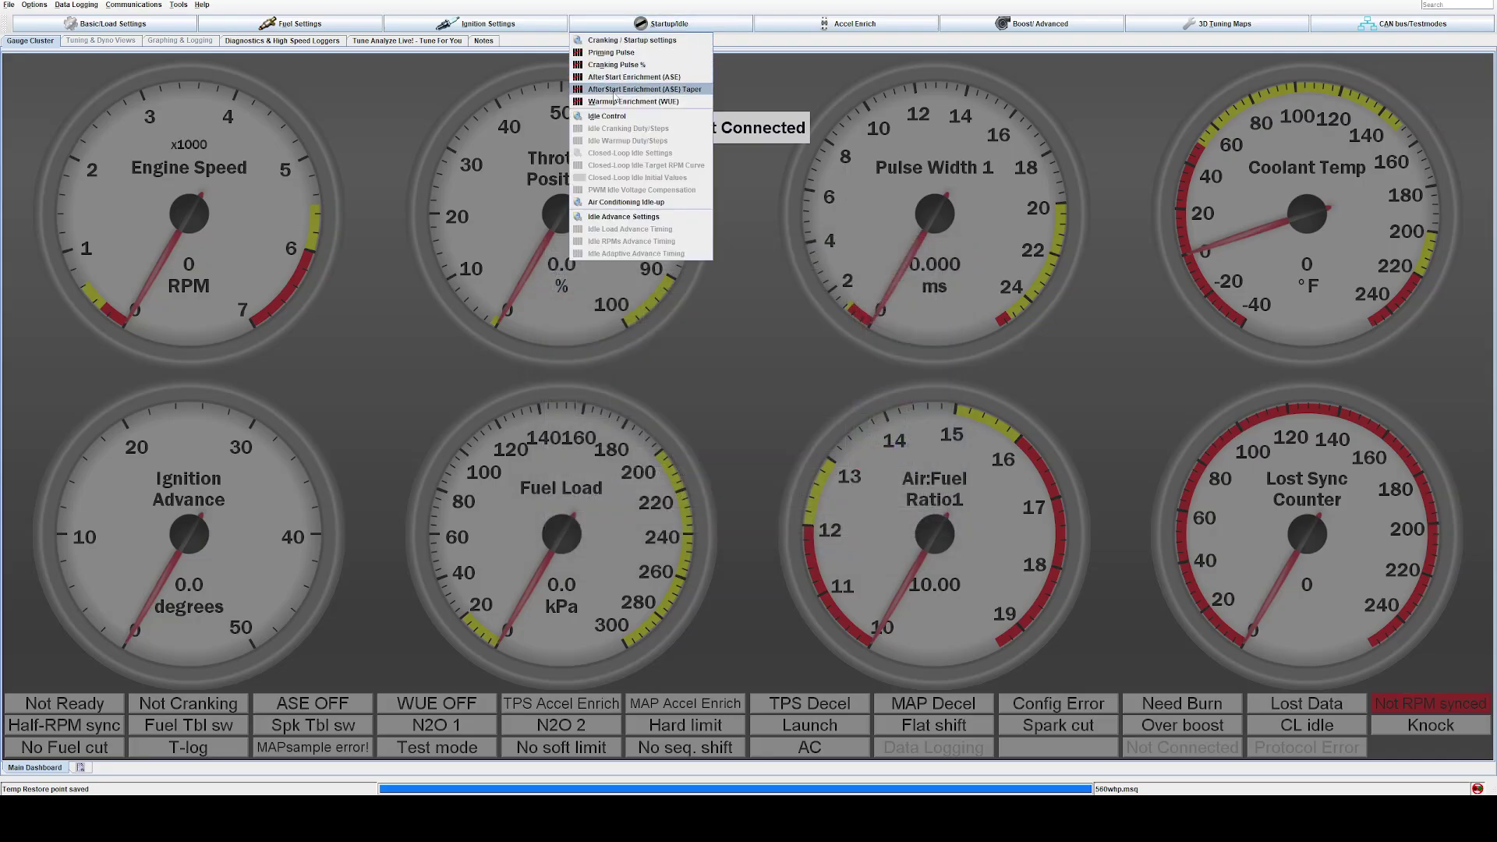
click(622, 90)
click(952, 246)
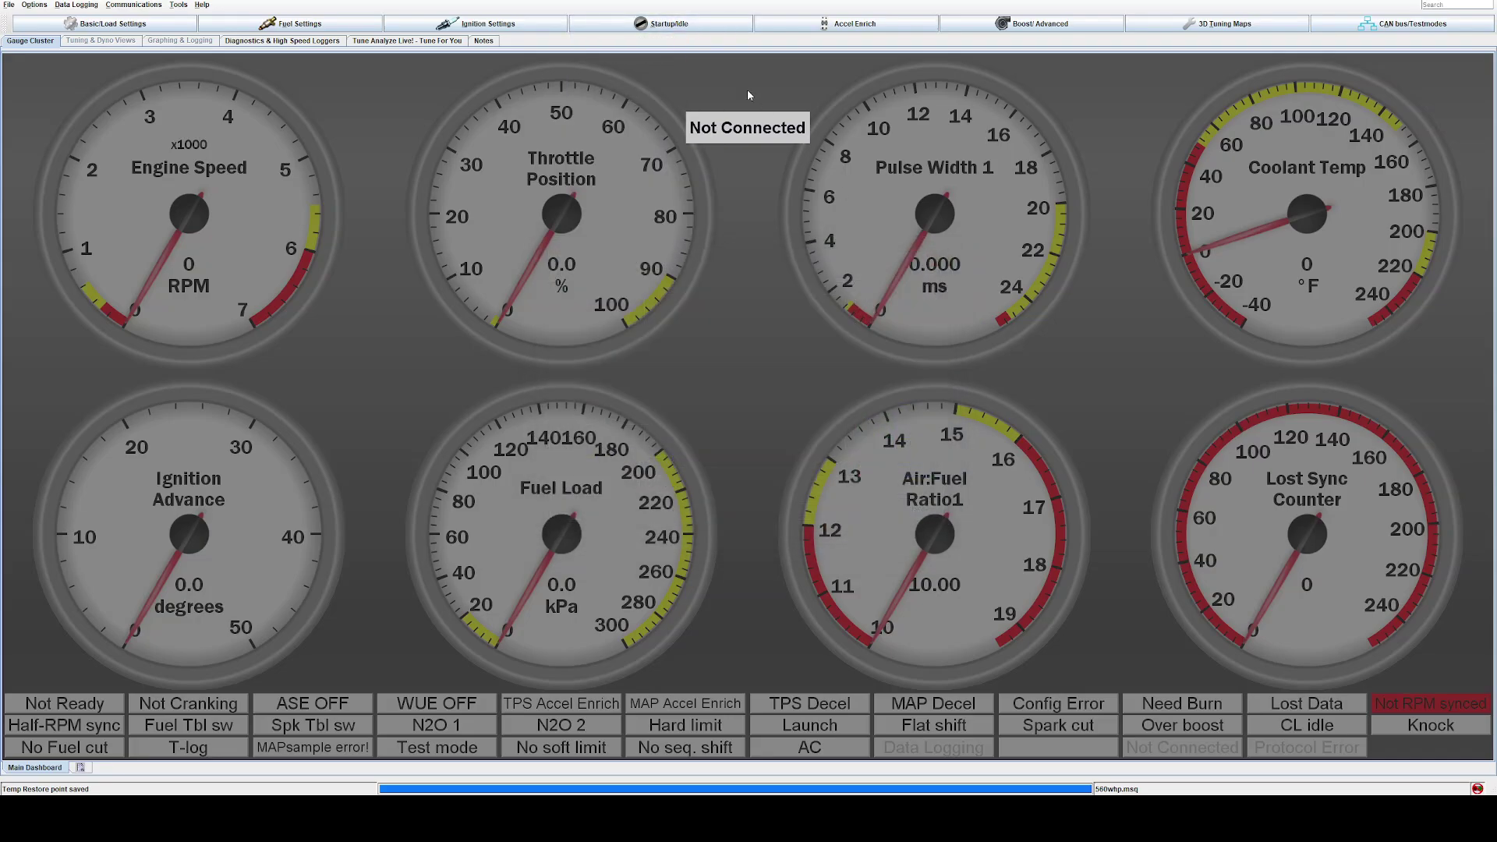
click(664, 25)
click(634, 78)
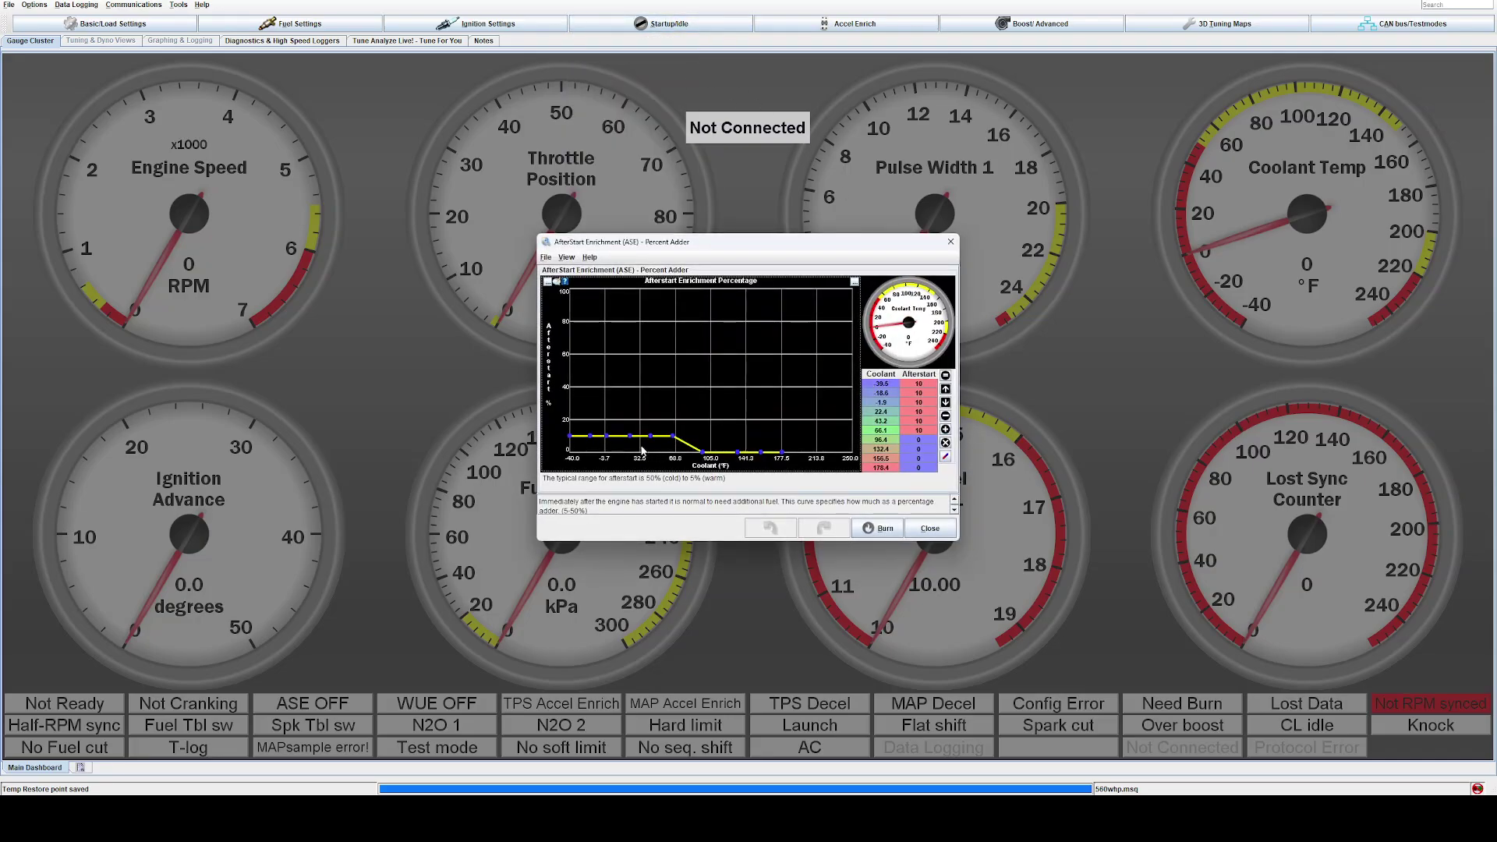
click(952, 246)
click(664, 25)
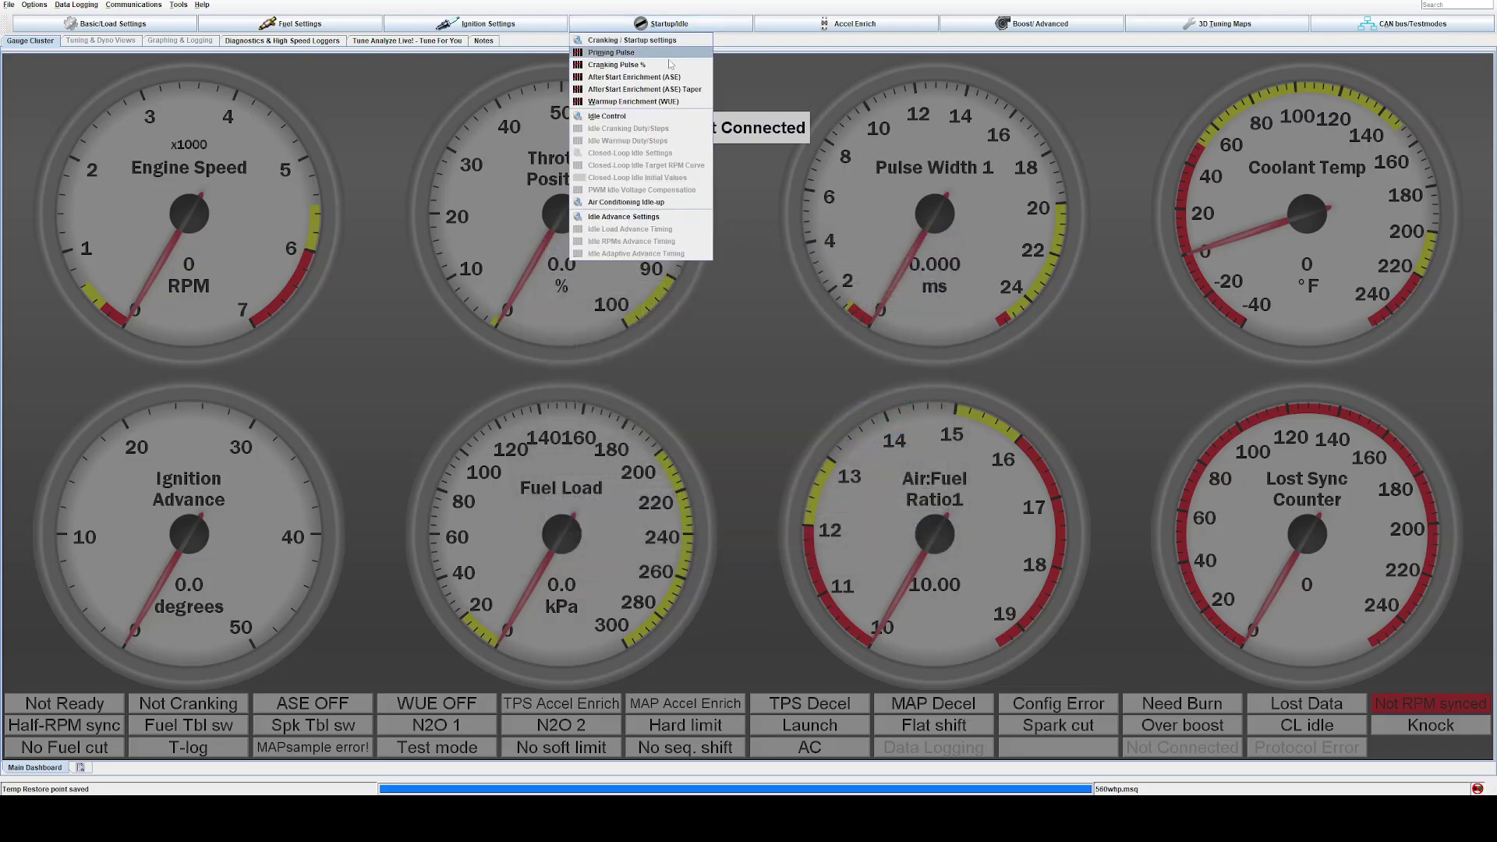
click(670, 66)
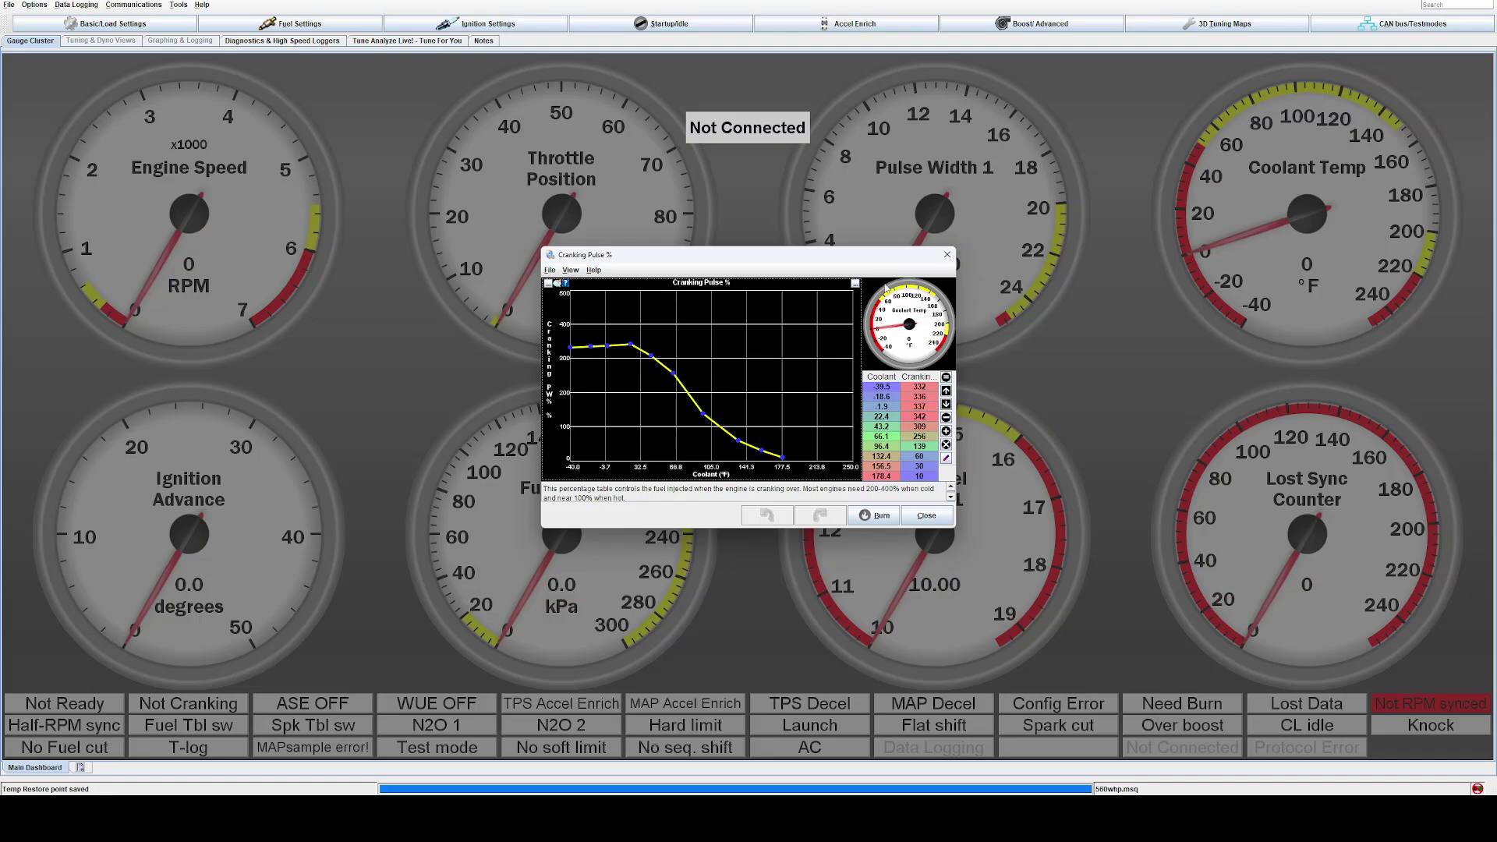
click(947, 254)
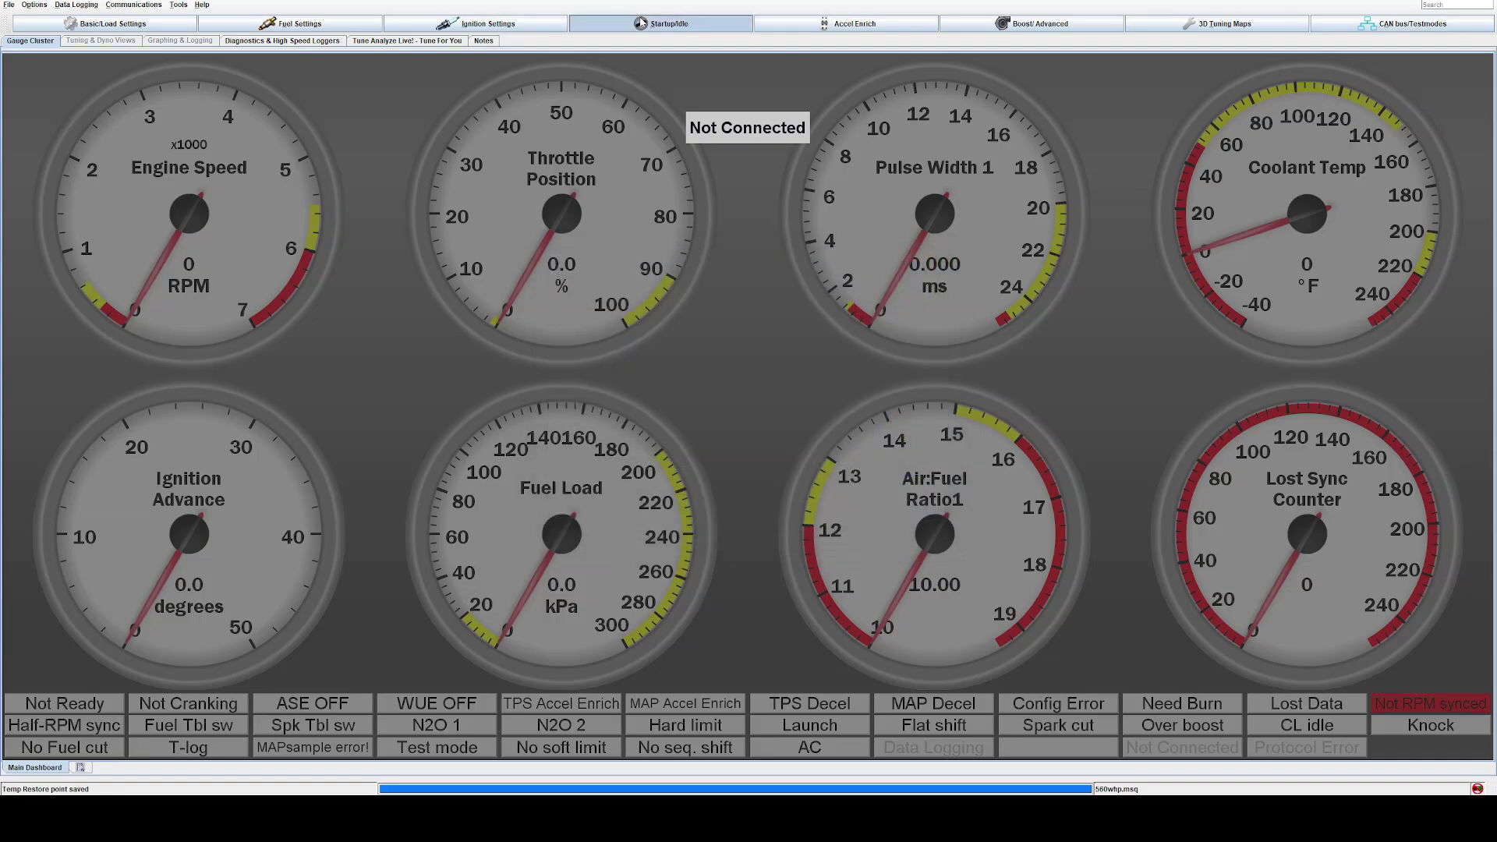
click(641, 23)
click(616, 58)
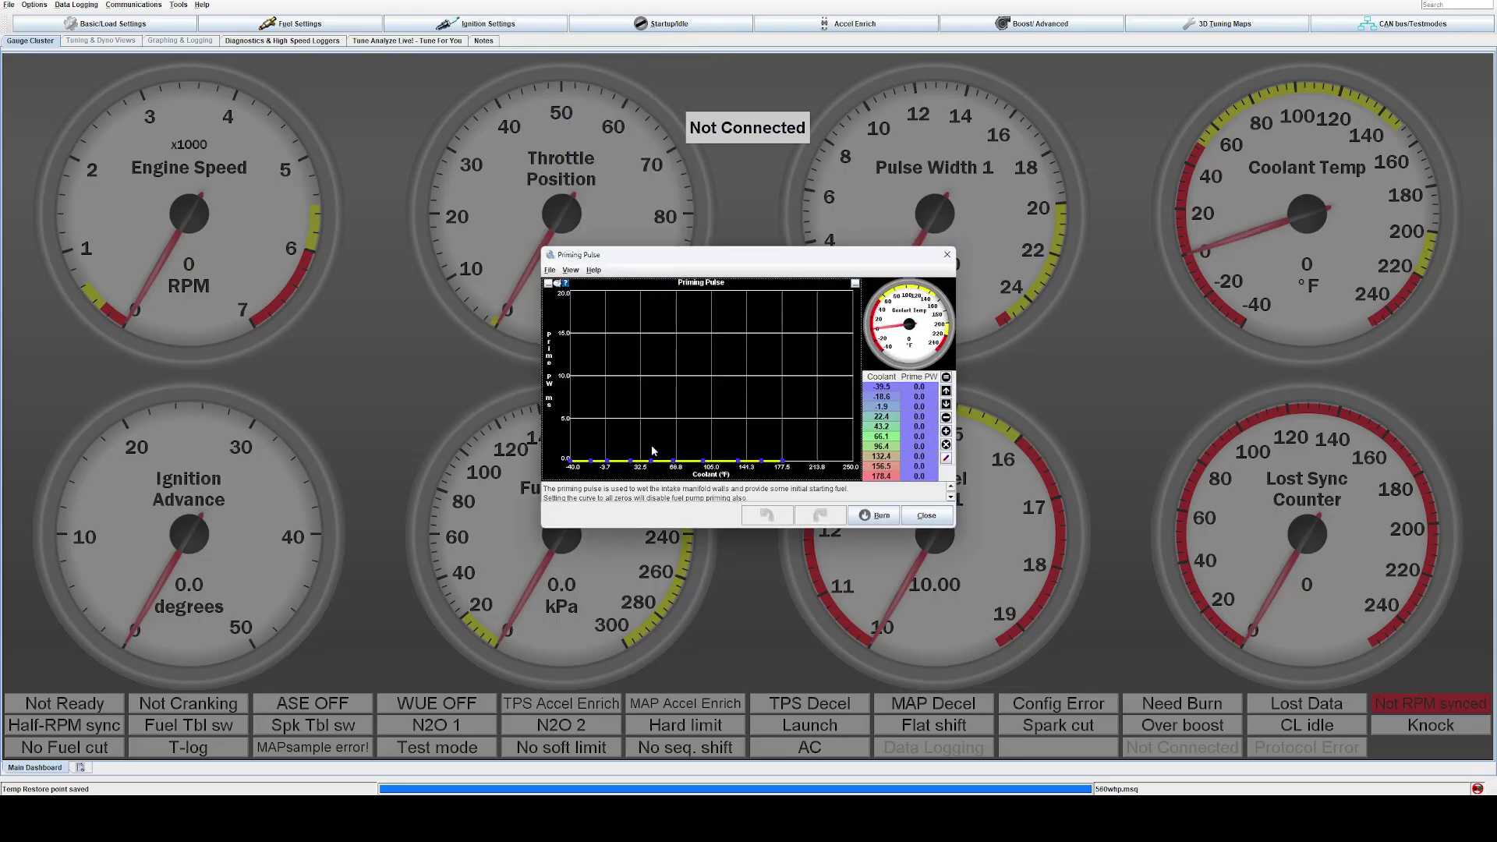
click(947, 254)
click(661, 23)
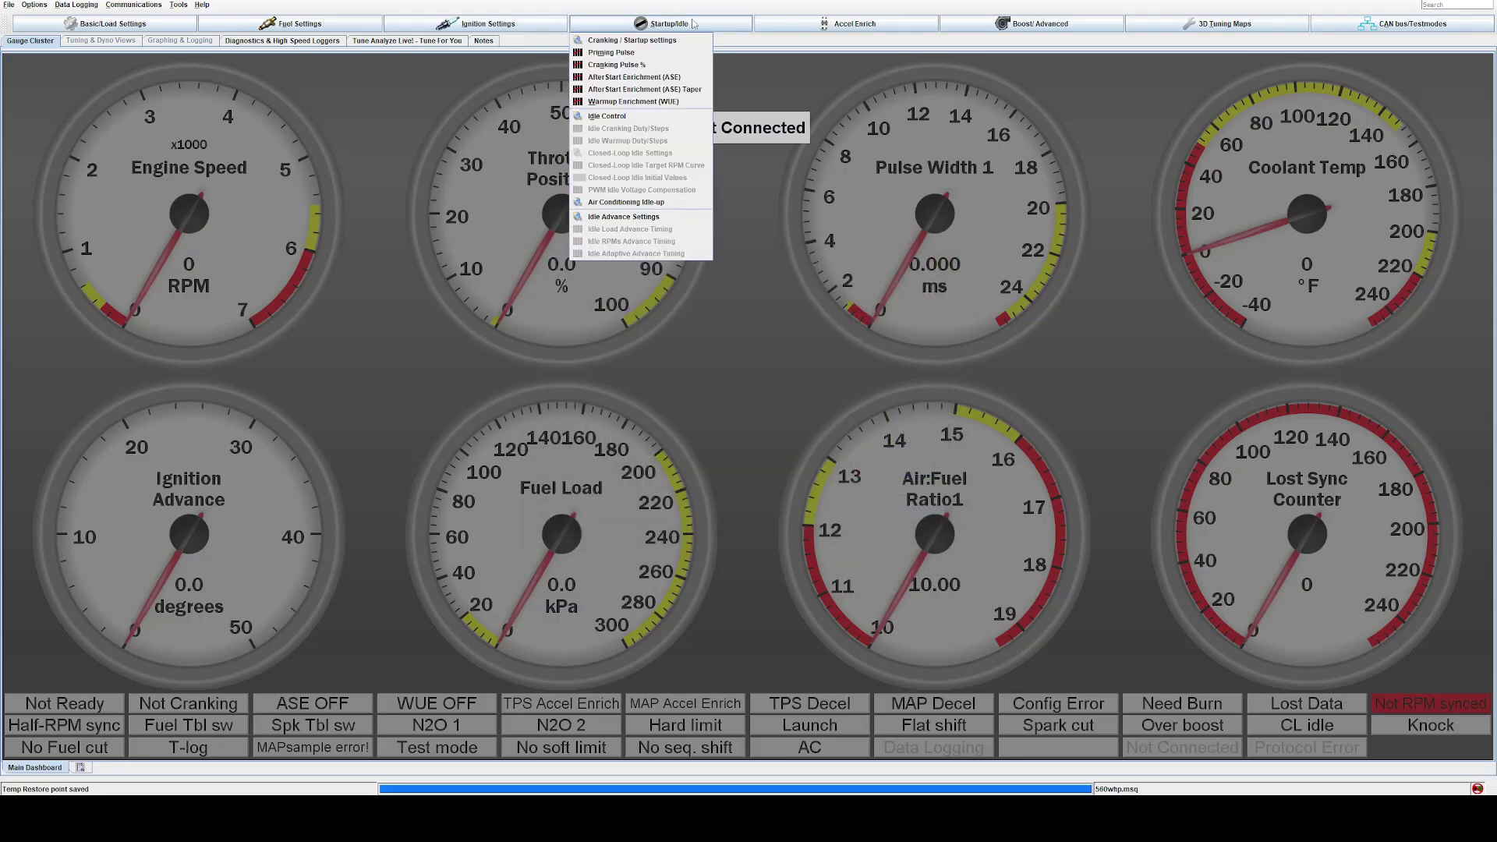
click(627, 116)
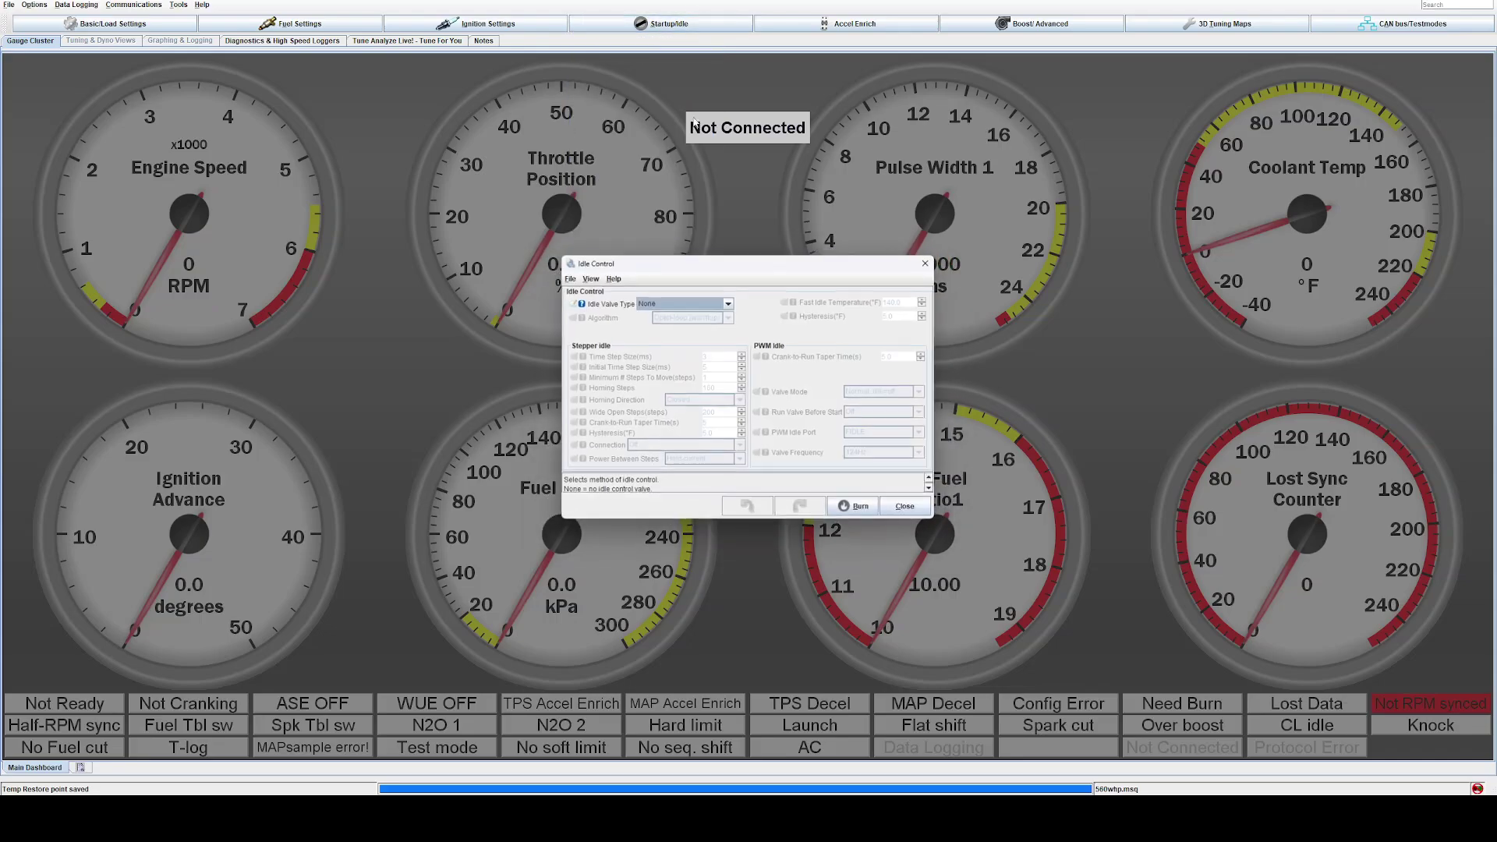
click(927, 263)
click(682, 26)
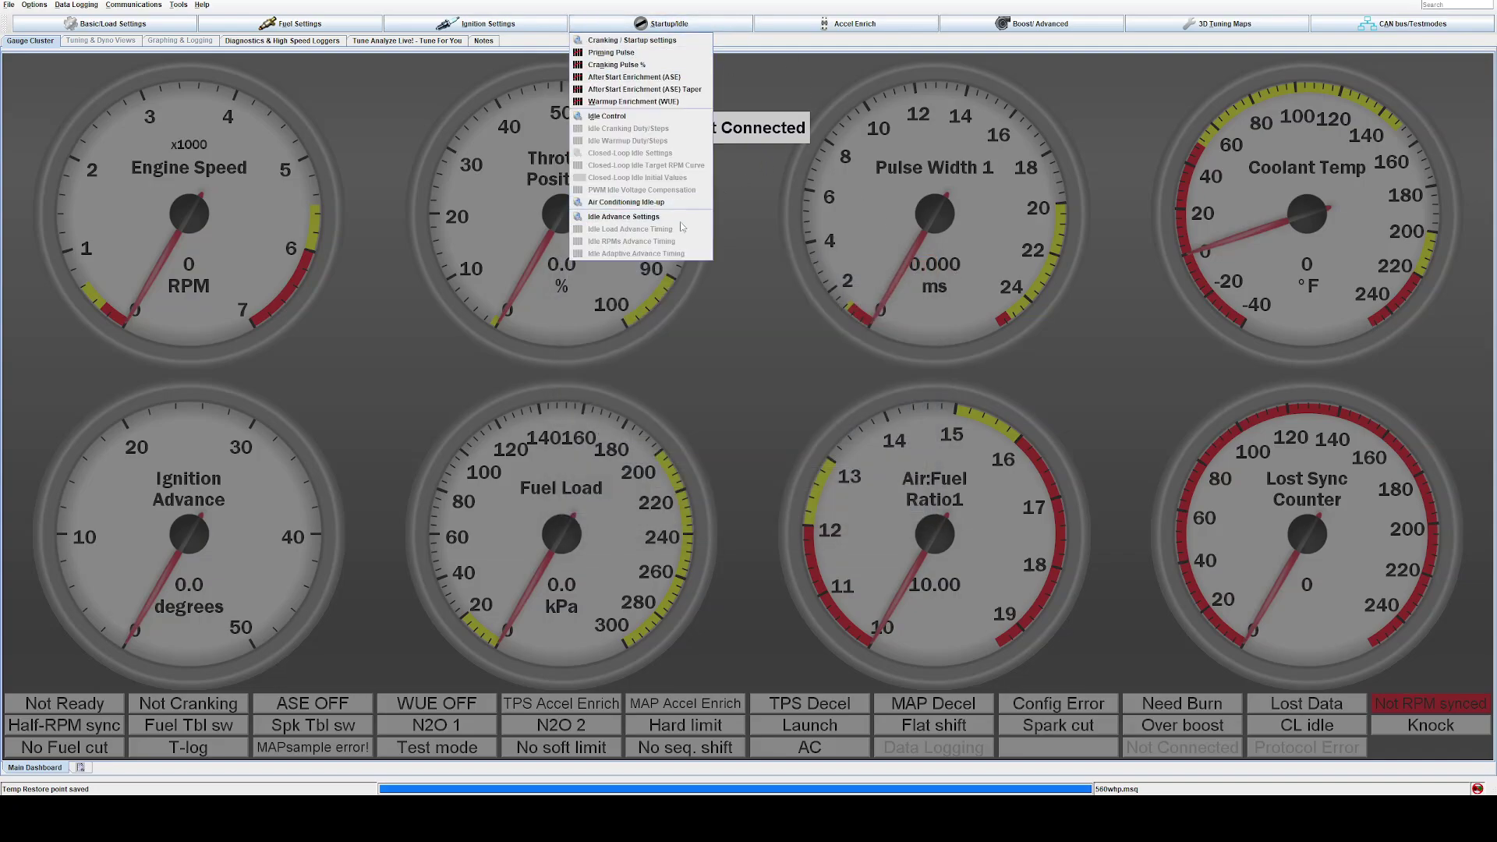
click(786, 286)
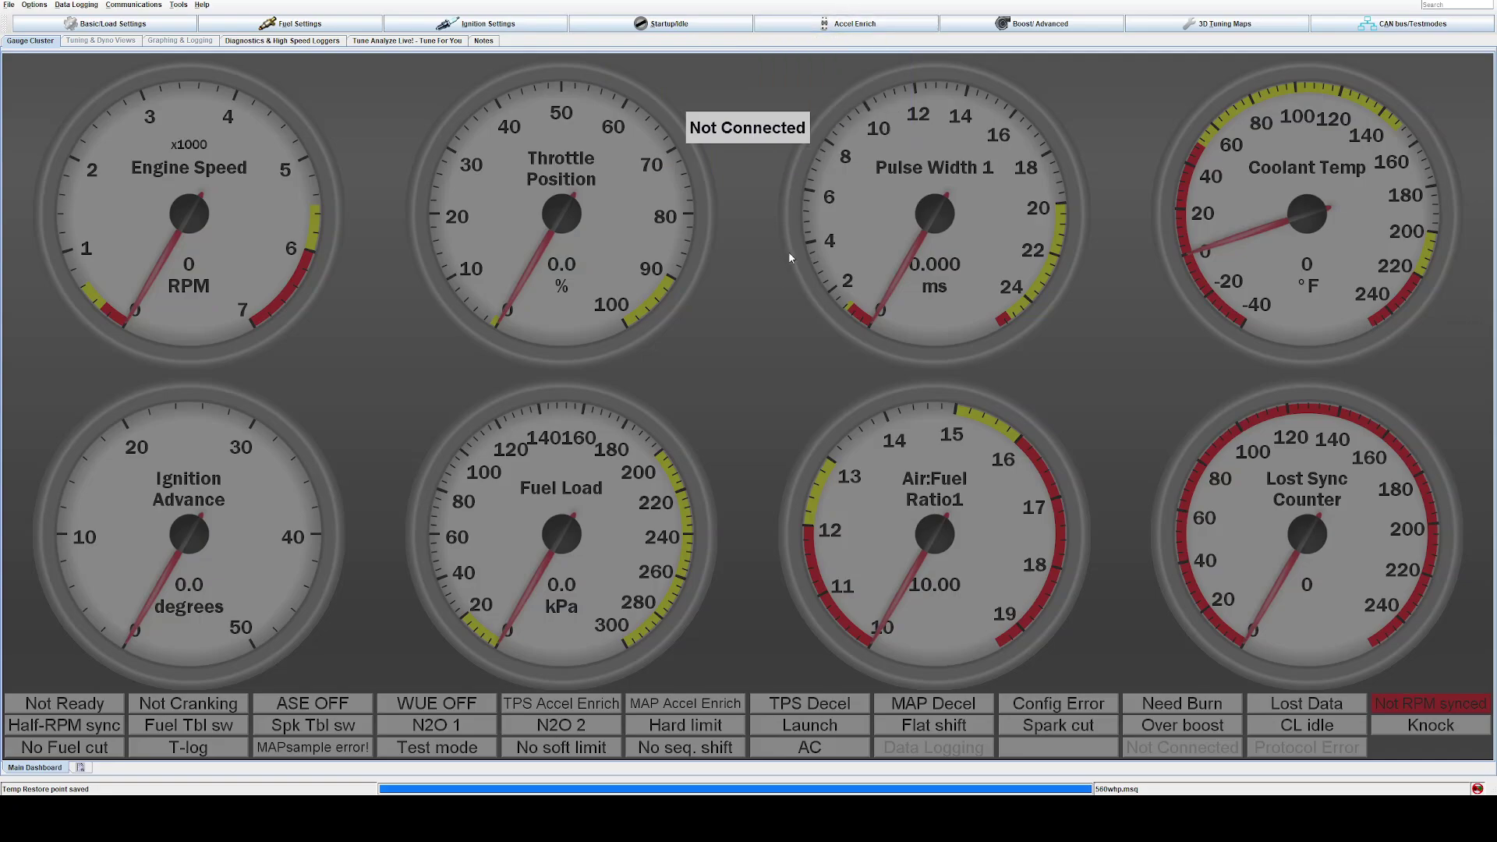
click(827, 25)
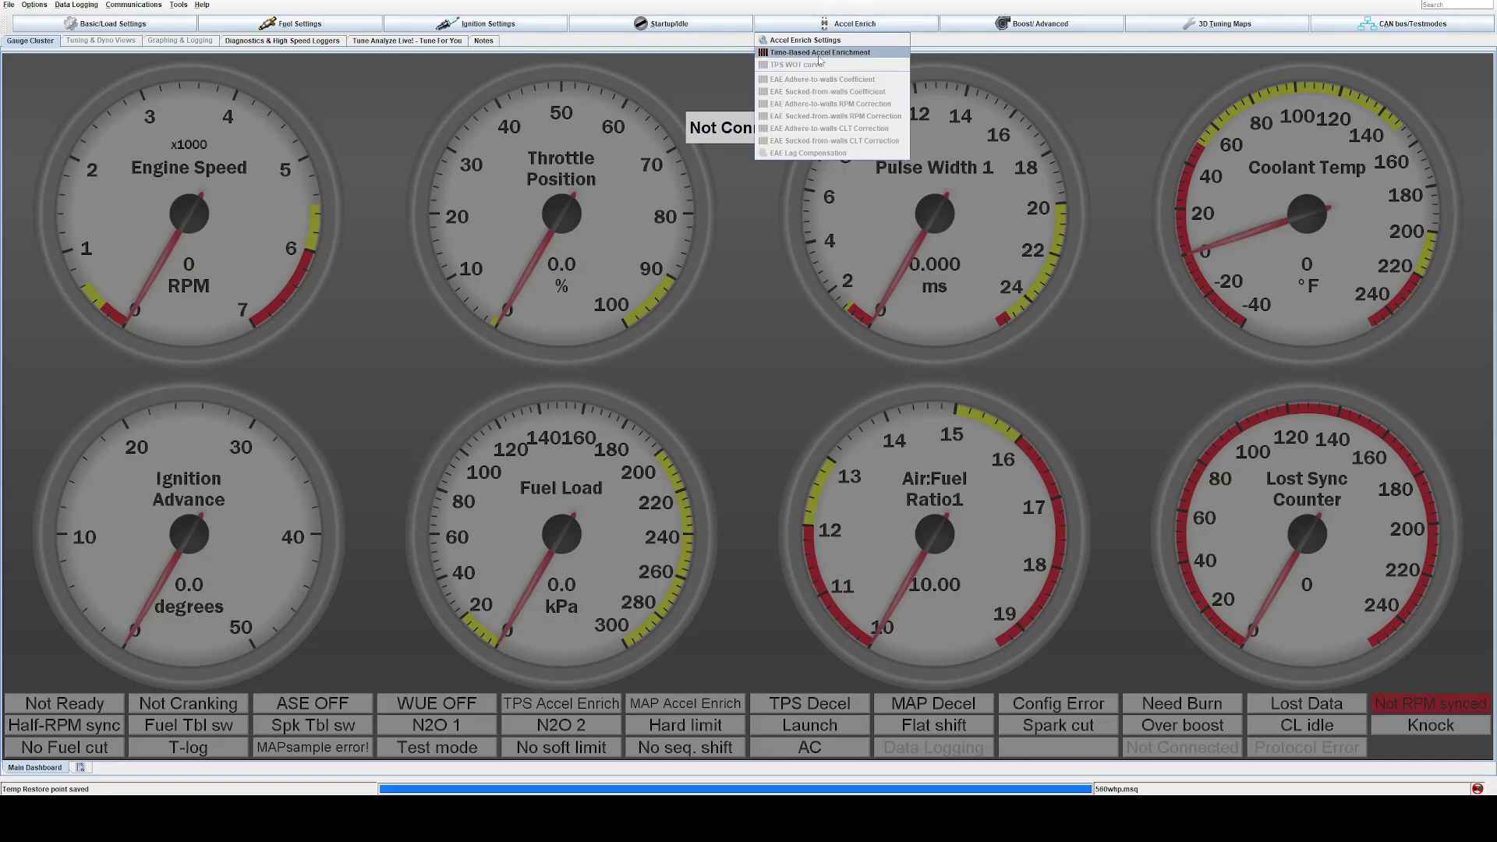
click(819, 53)
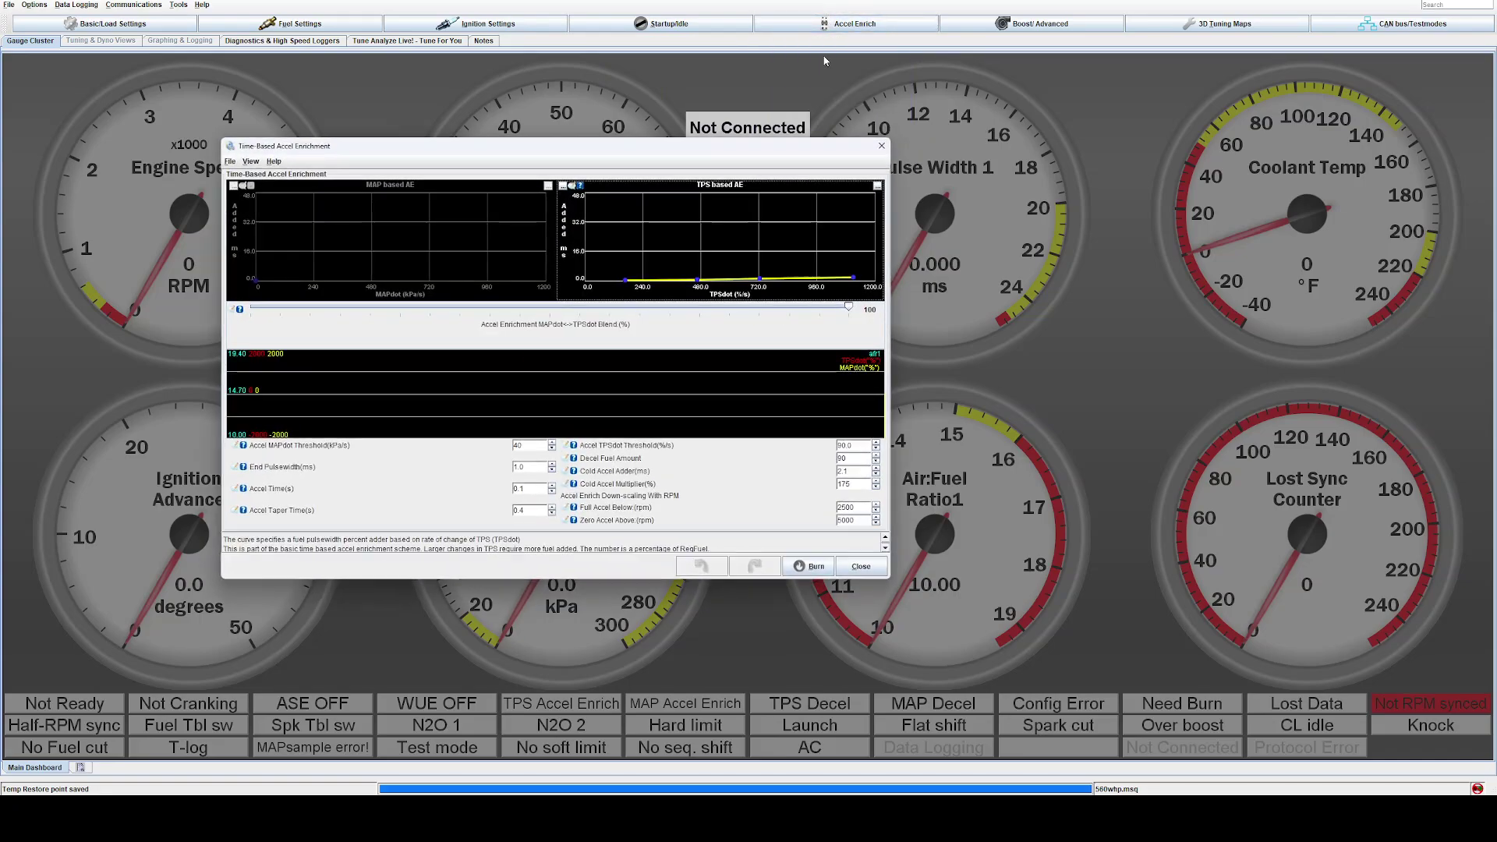
click(698, 279)
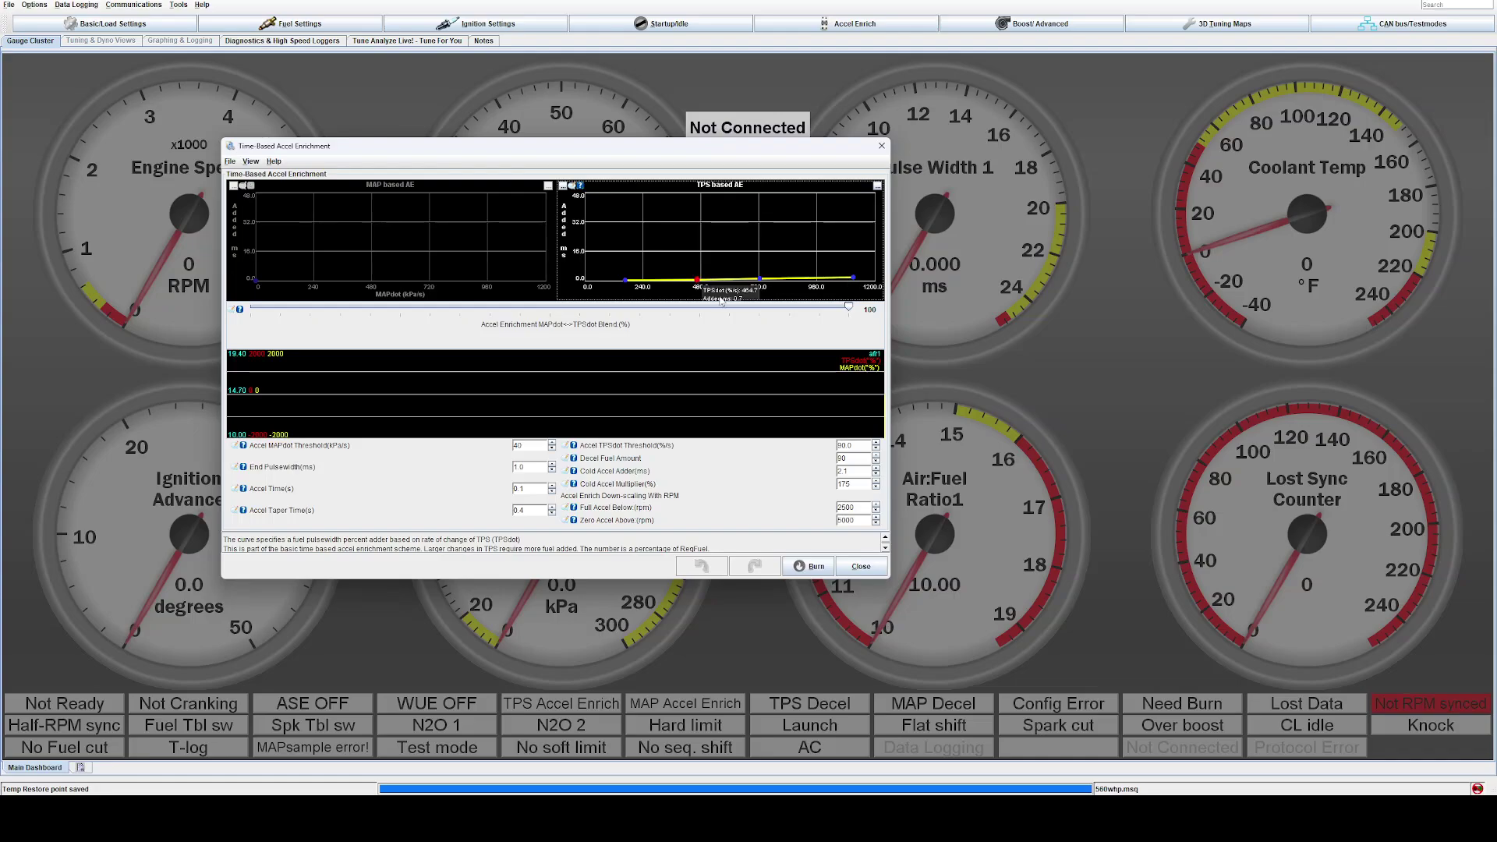
click(761, 280)
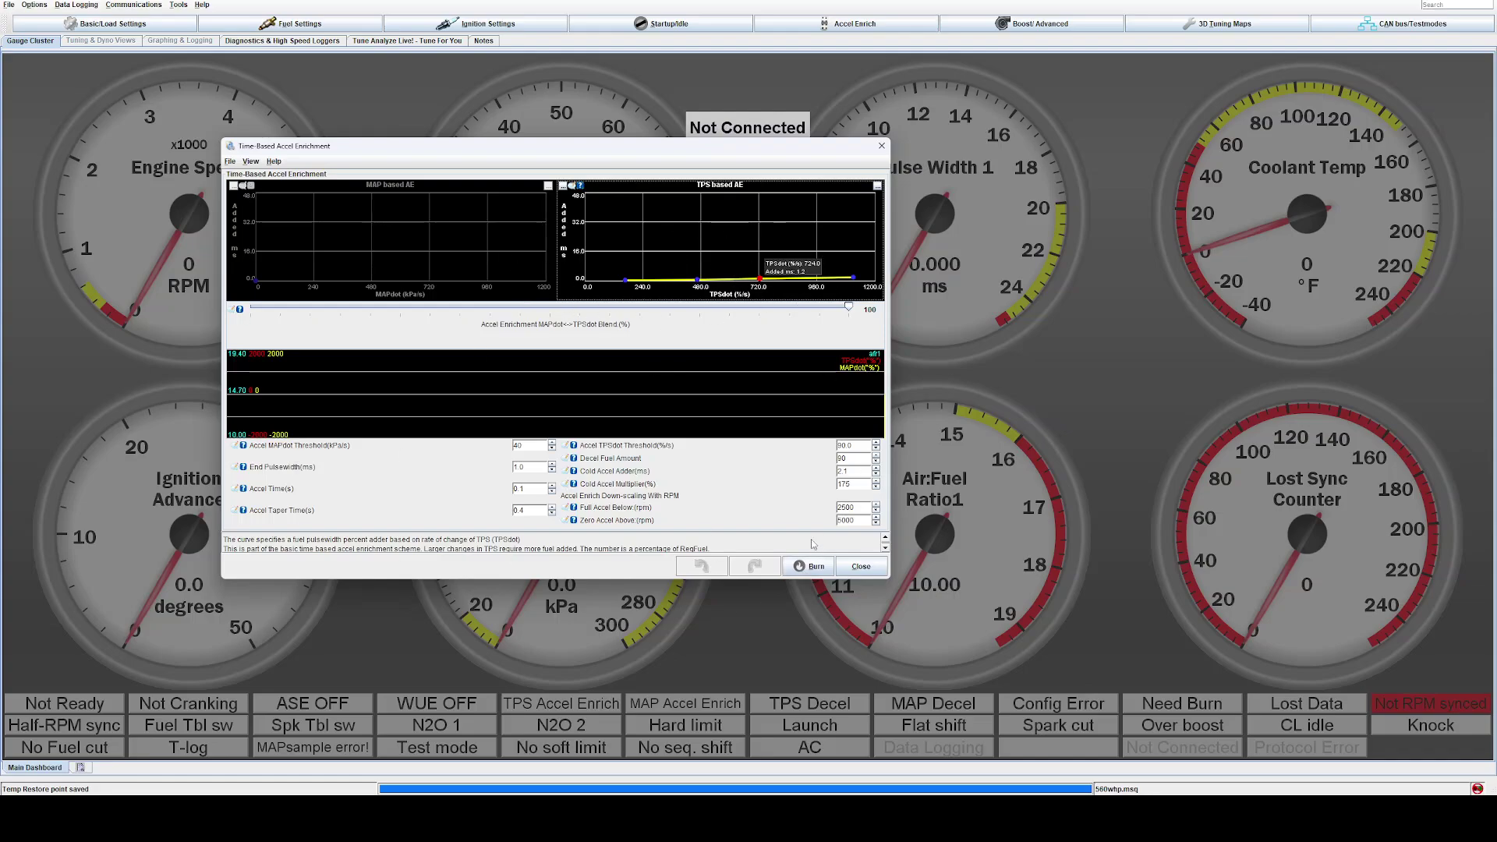
click(881, 145)
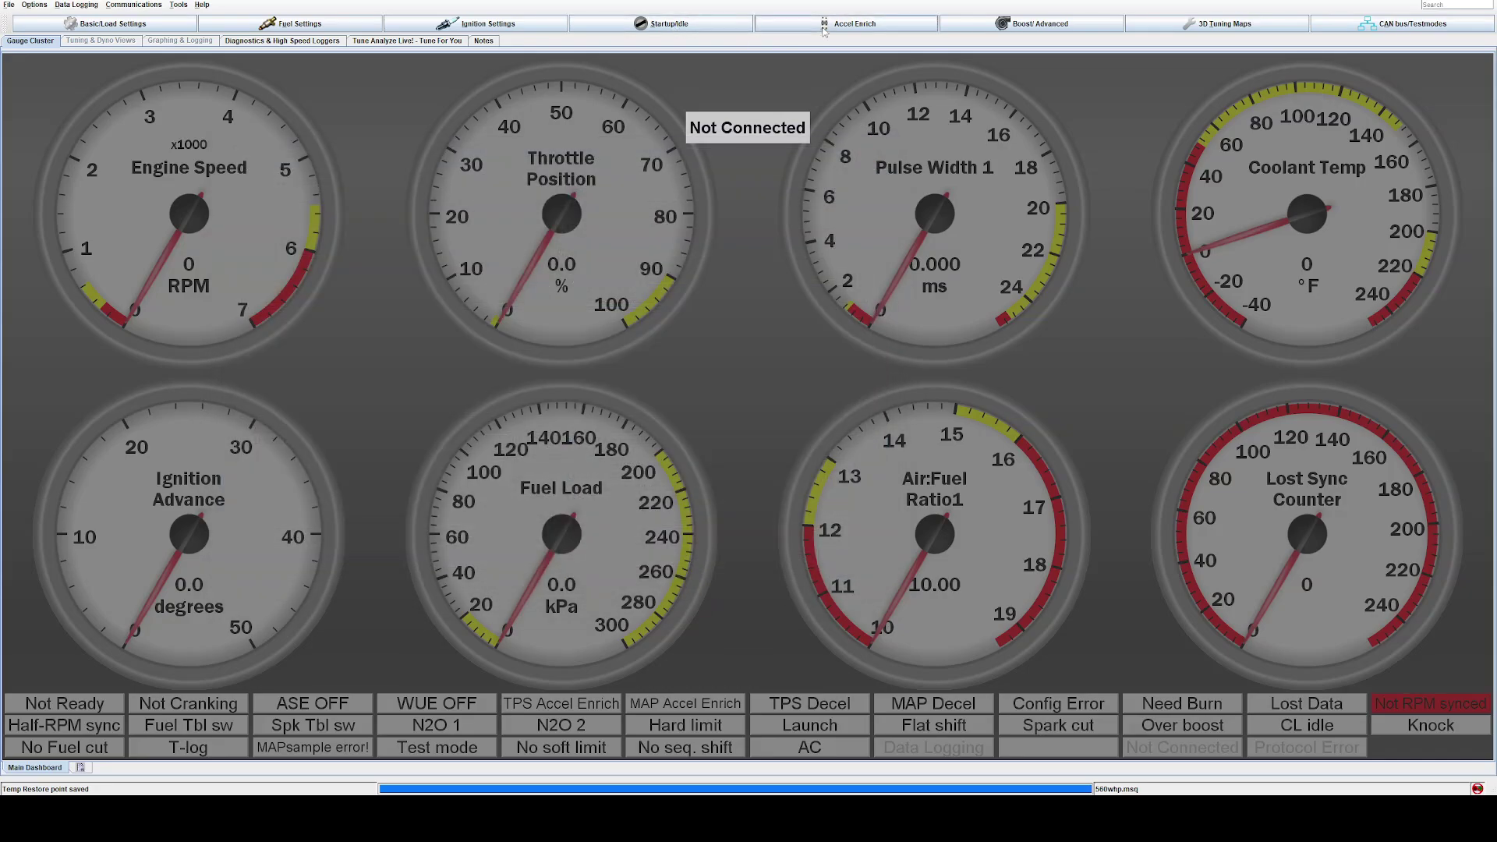
Step: Open Boost Control Settings from Boost/Advanced and select the 265.0 kPa Maximum Boost value
click(850, 24)
mouse_move(1058, 28)
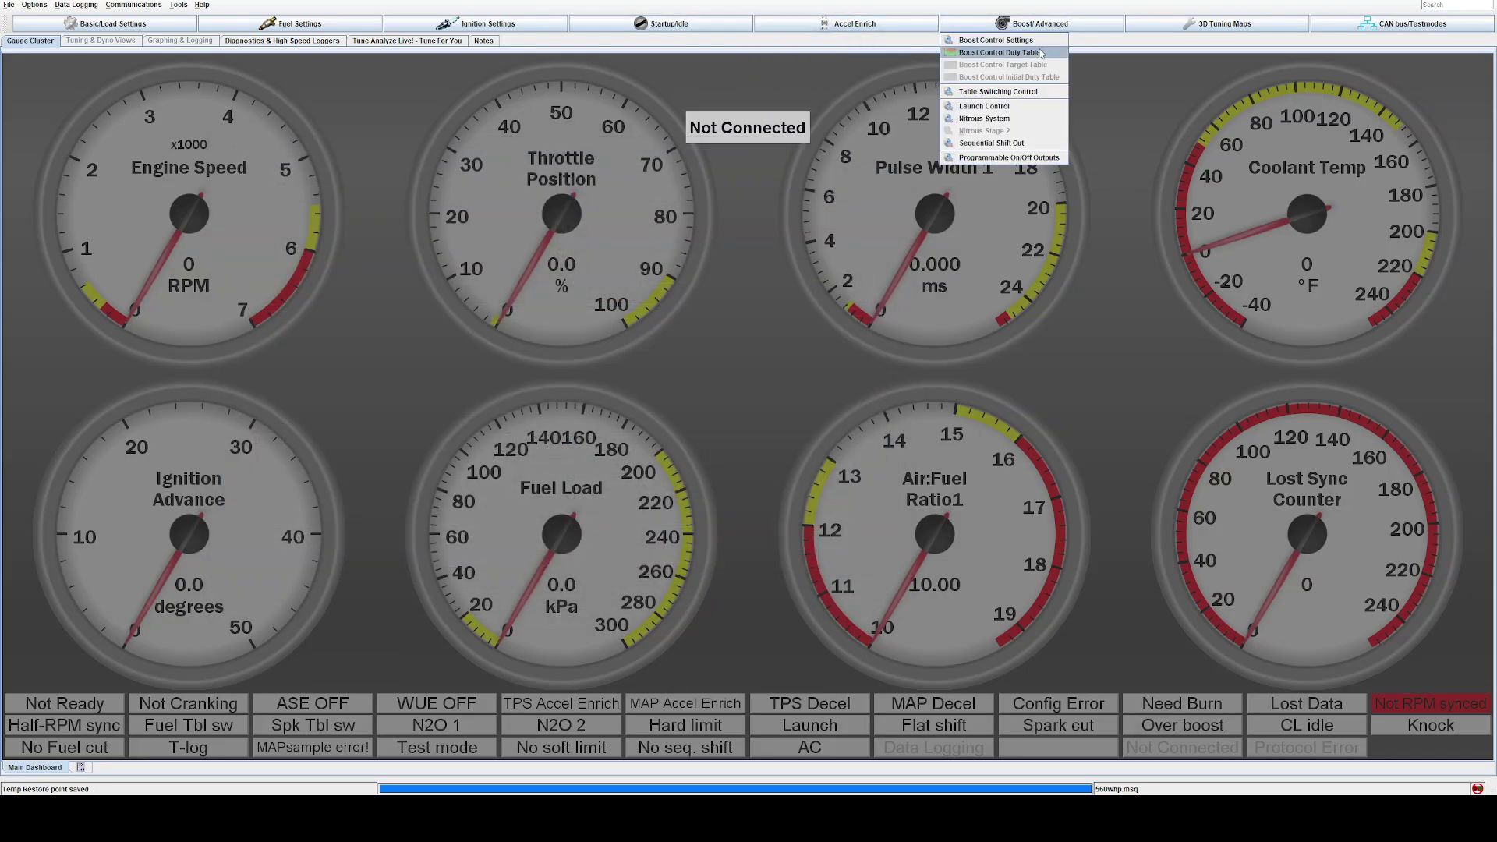
click(1041, 40)
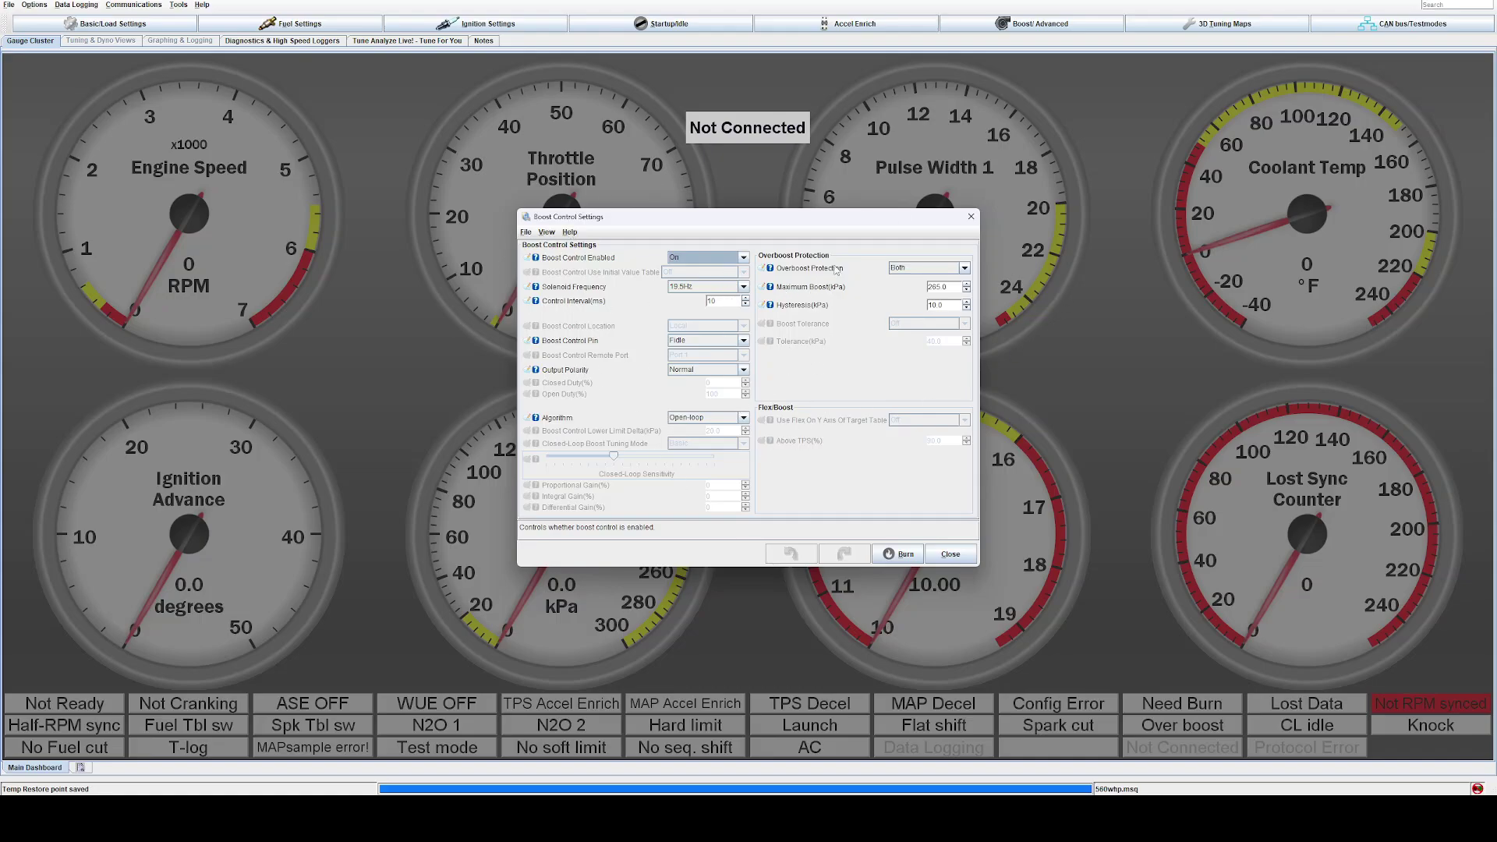
click(950, 287)
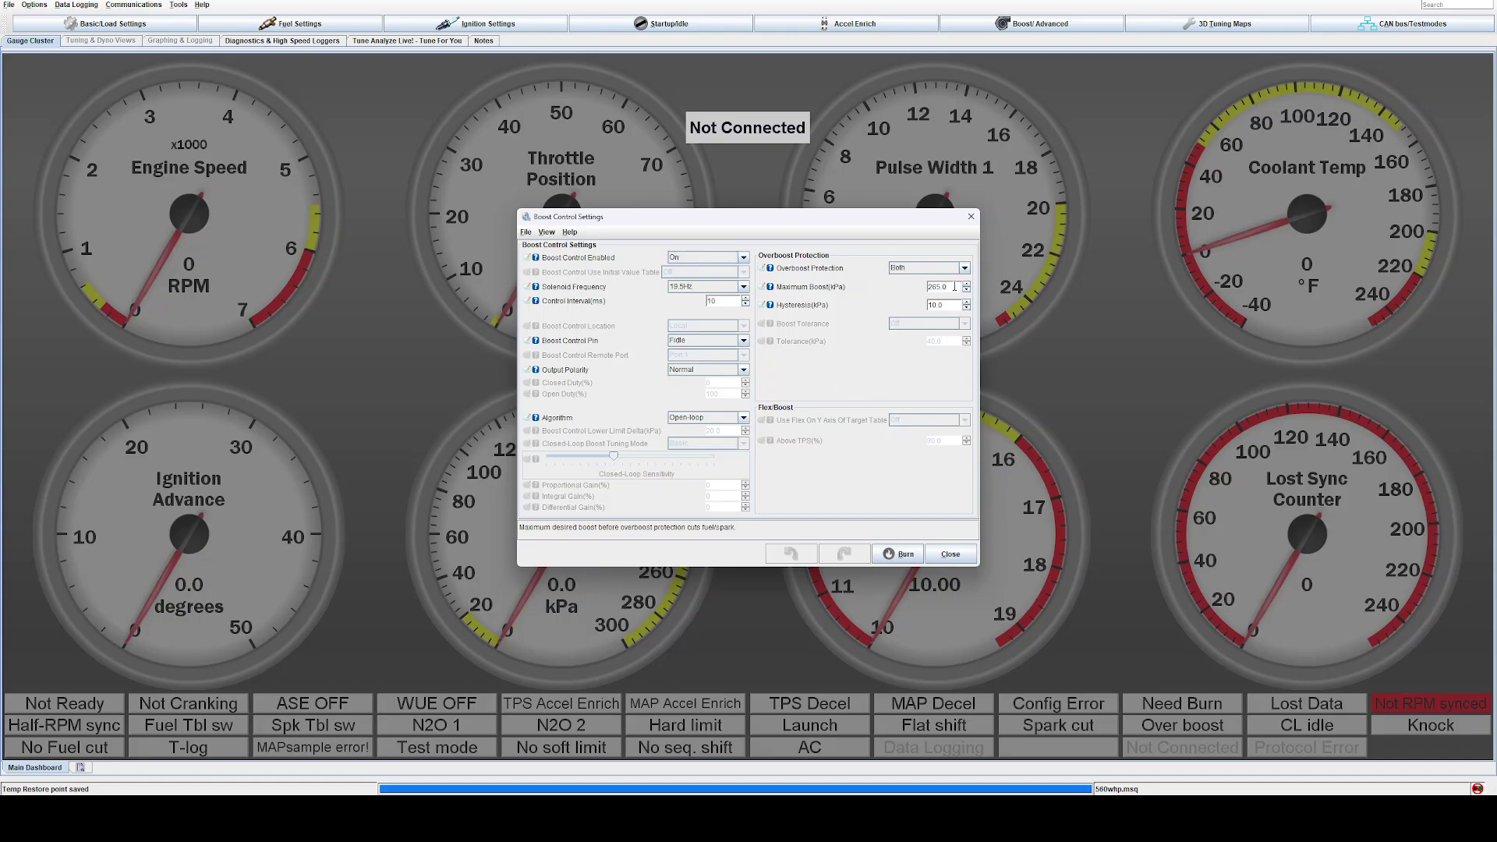
drag(952, 286, 923, 287)
Step: Close Boost Control Settings and open the Boost Control Duty Table (69% at 70–100 throttle, 25% at 60)
click(969, 217)
click(1070, 31)
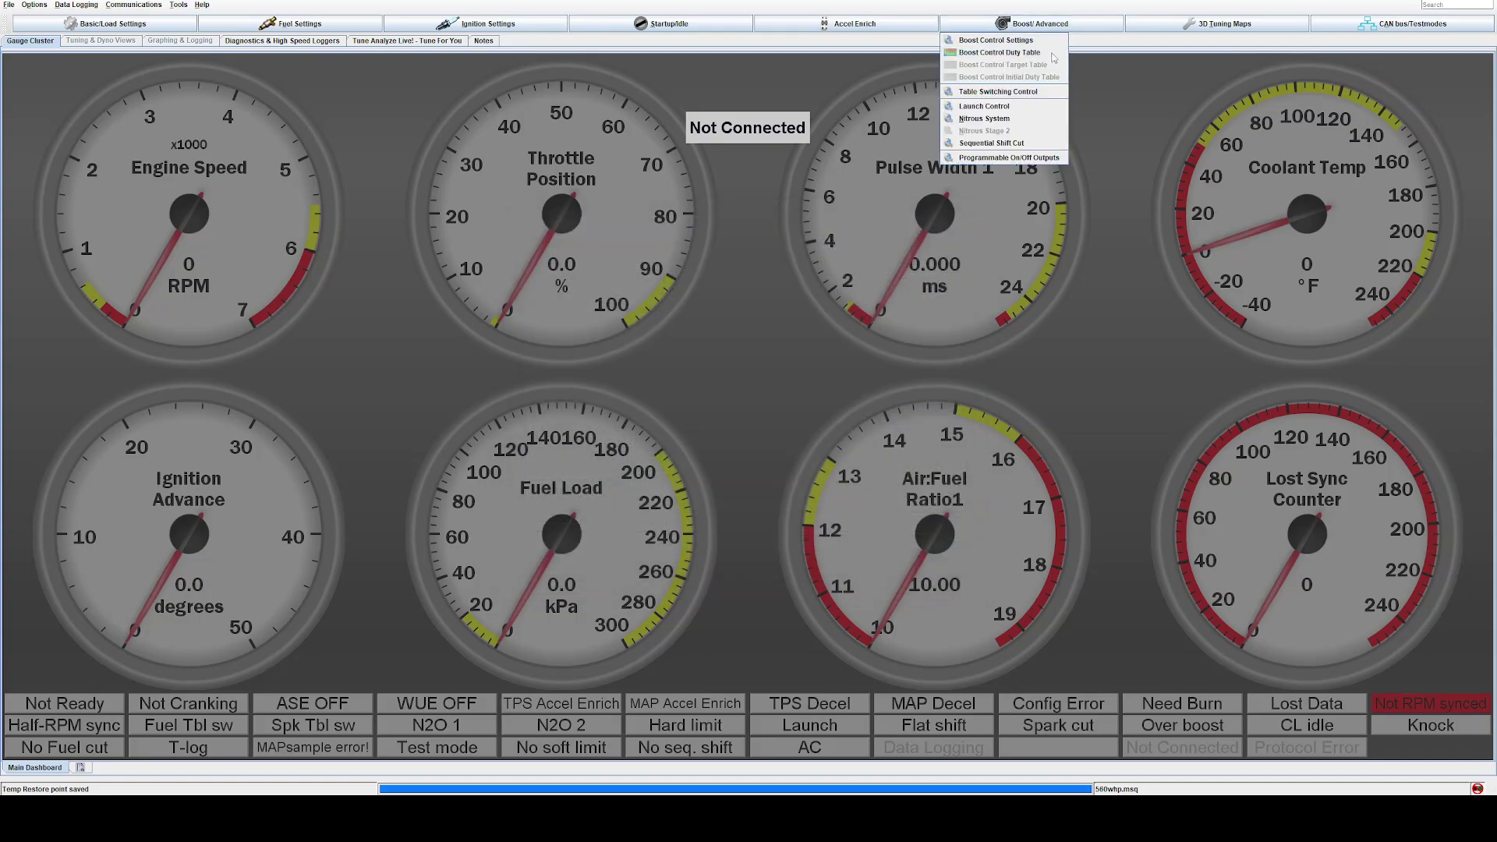
click(999, 53)
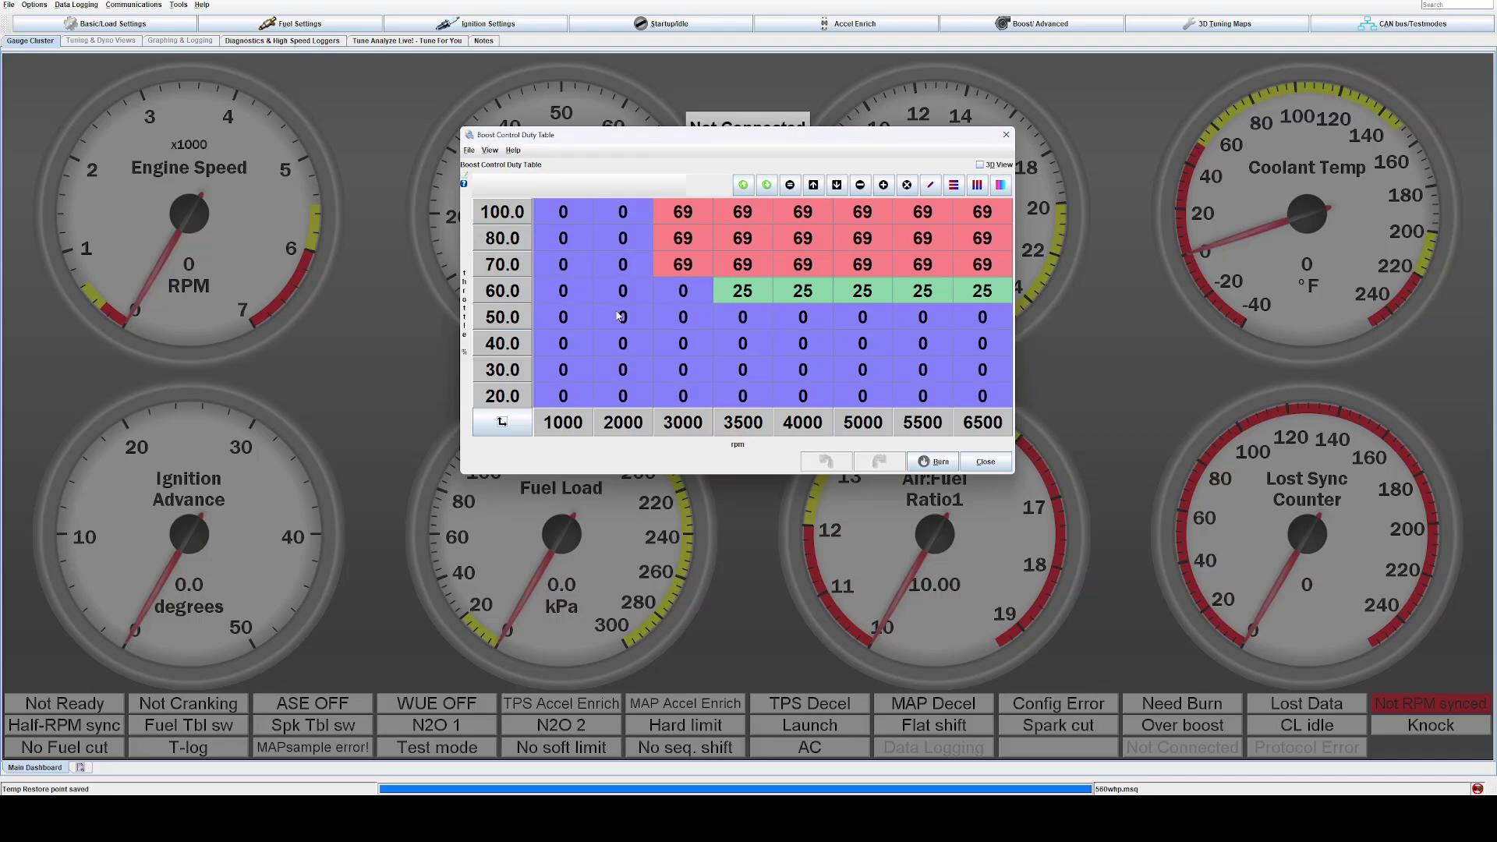
Step: Review Launch Control: launch-only, 3500 rpm hard limit, 600 rpm soft zone, fuel-cut limiter
click(1002, 139)
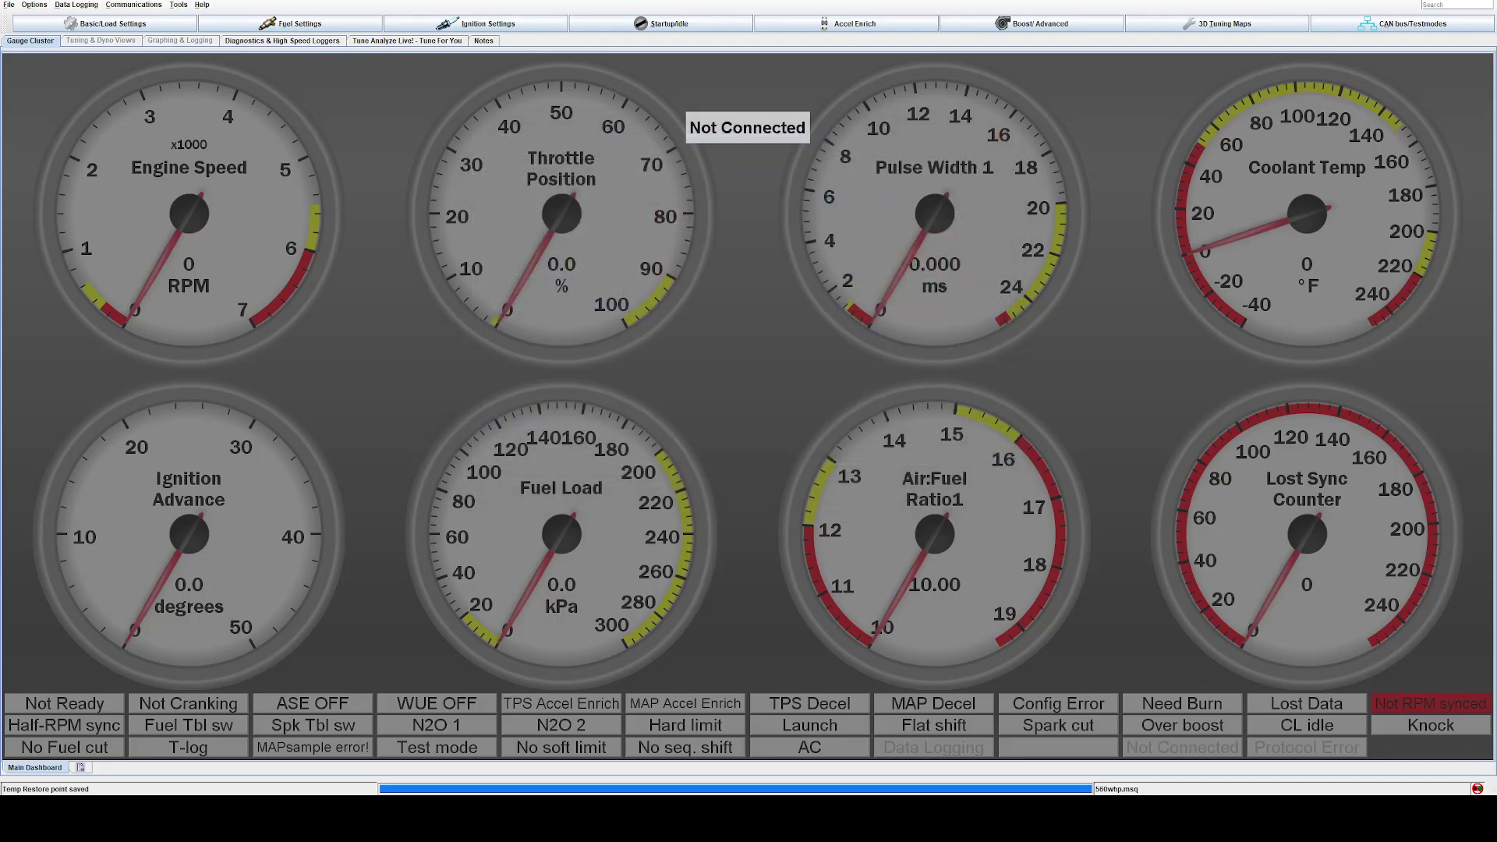
click(1037, 23)
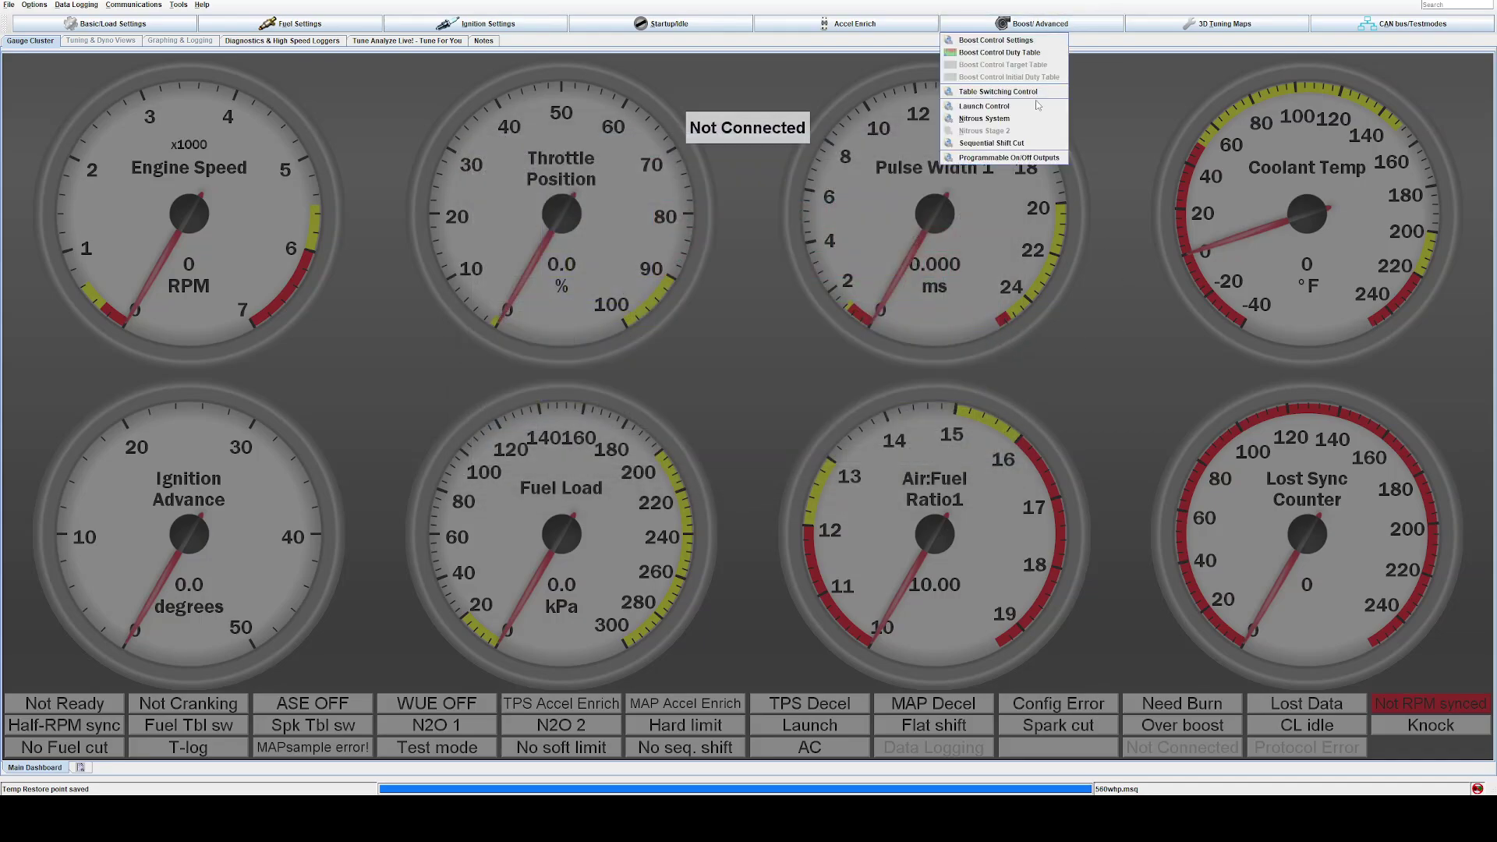
click(984, 106)
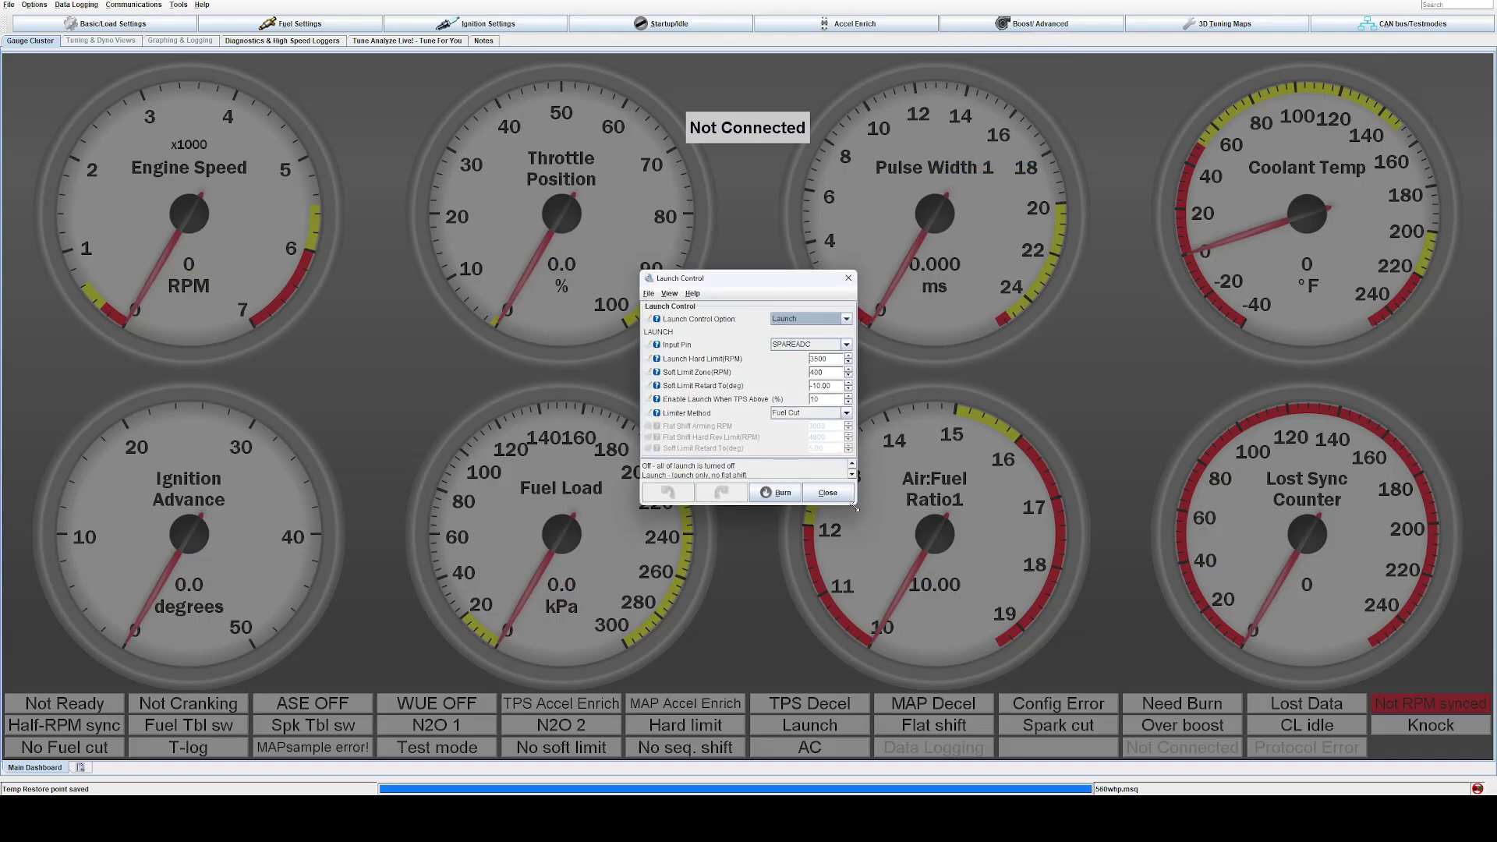
drag(855, 506, 949, 565)
drag(772, 281, 721, 204)
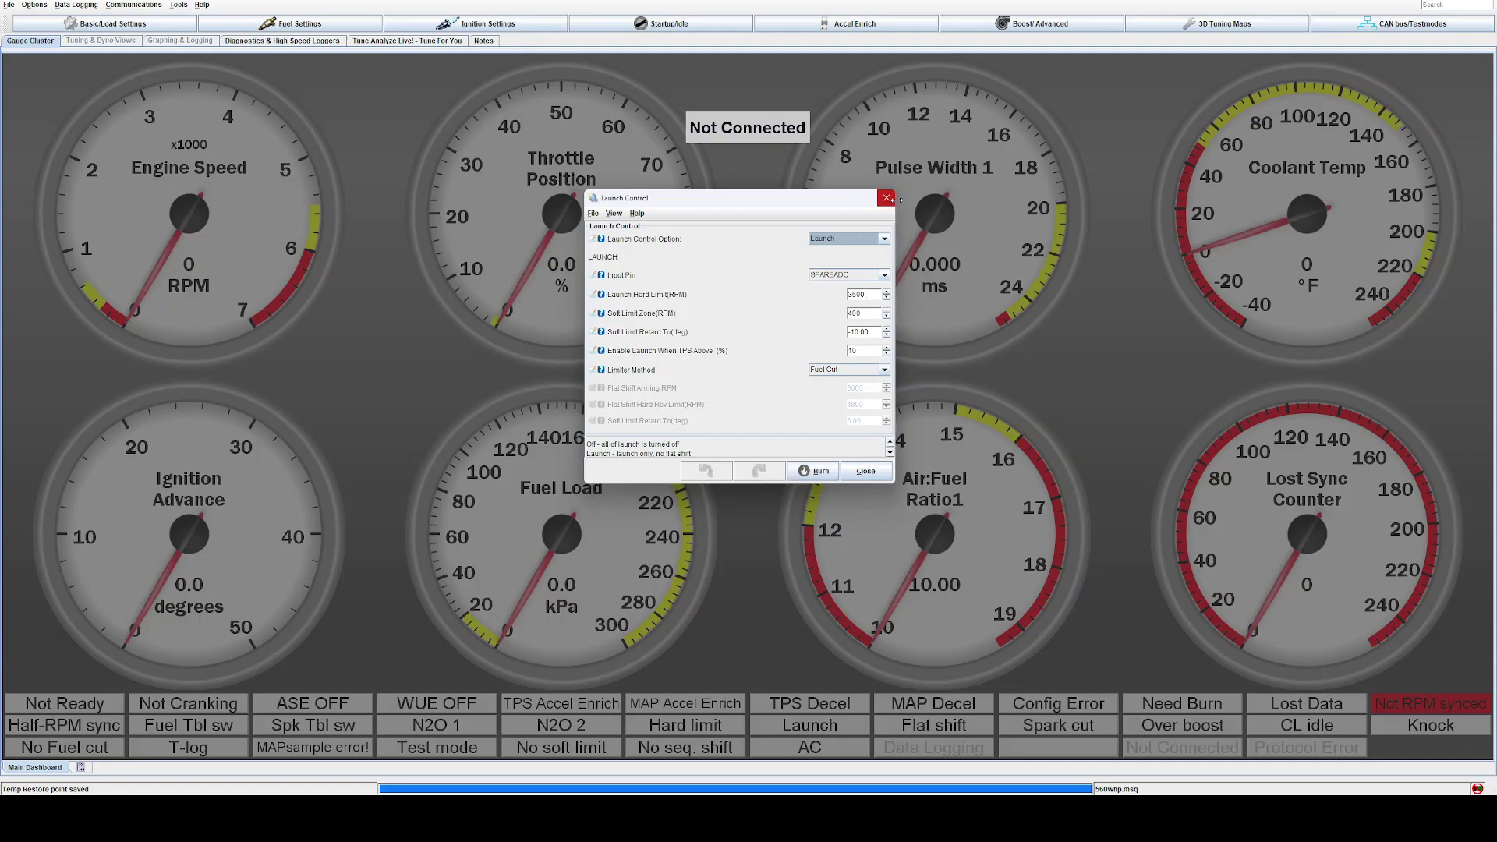
click(885, 197)
click(1031, 23)
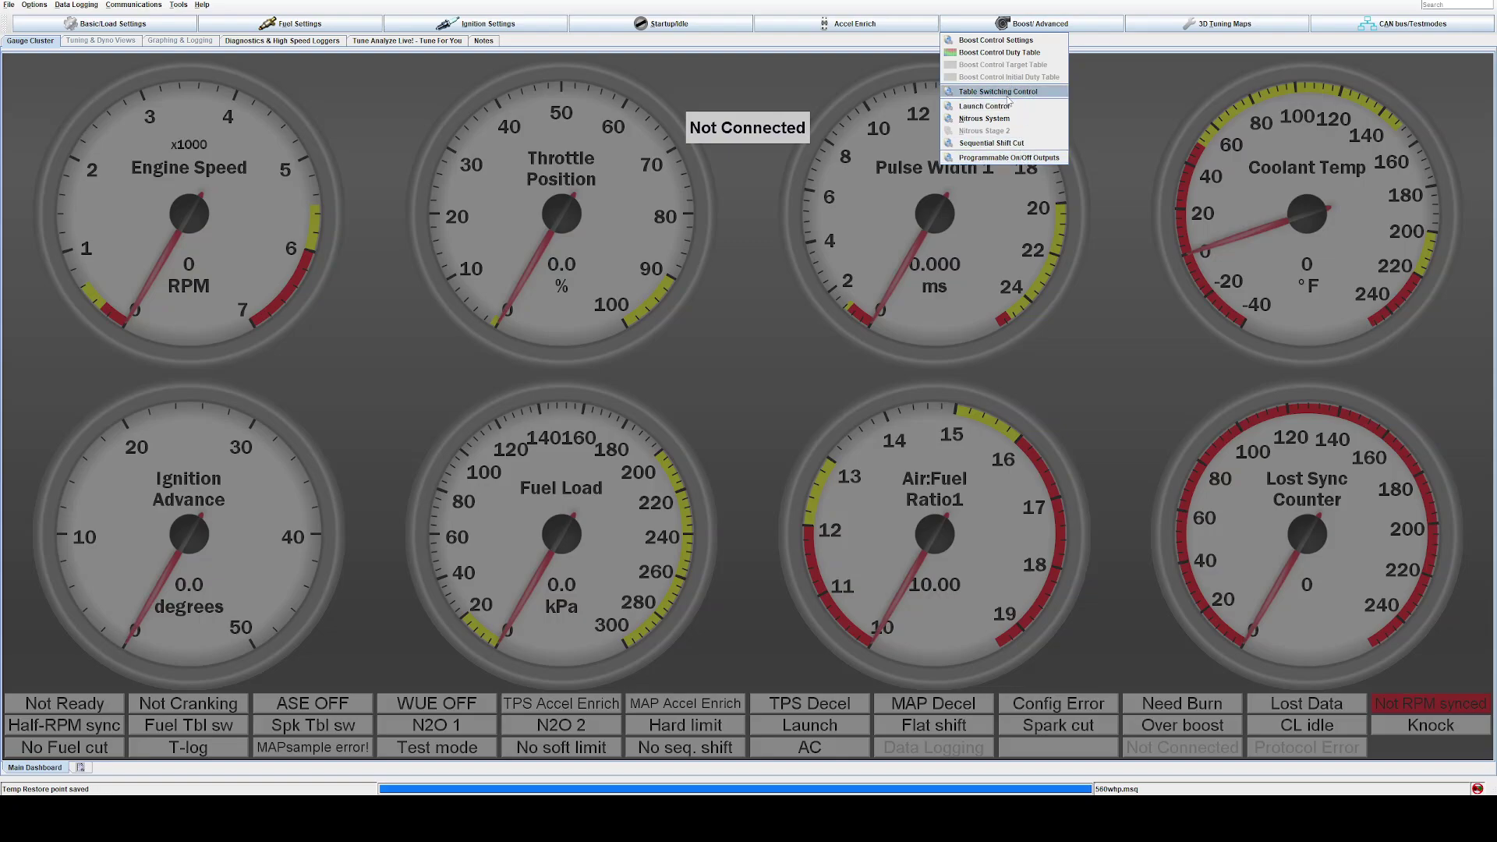
Step: Check Programmable On/Off Outputs and Table Switching Control, with fuel and spark switching Off
click(1013, 159)
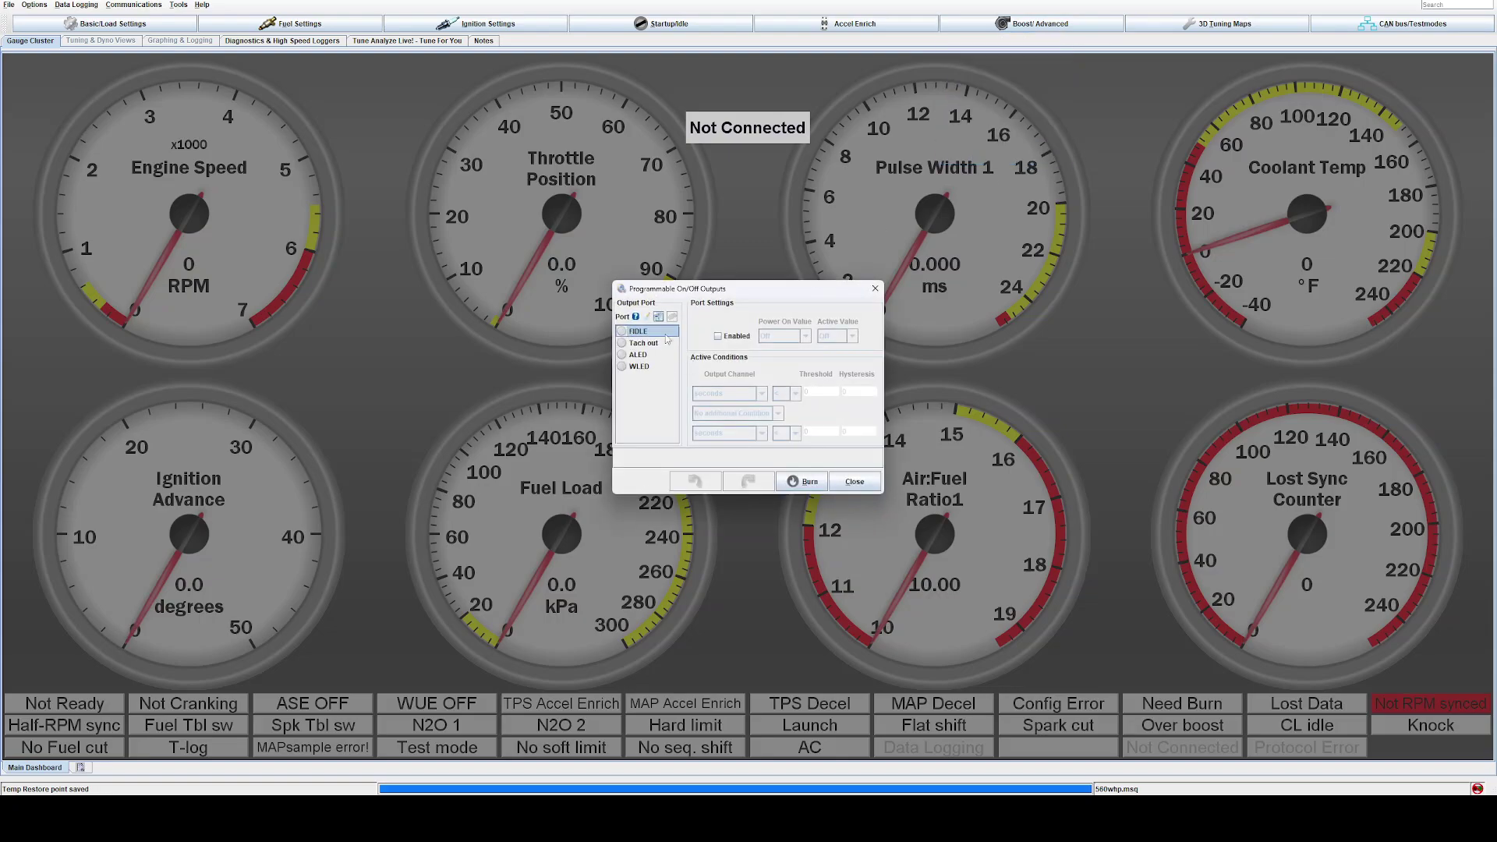
click(875, 288)
click(1030, 24)
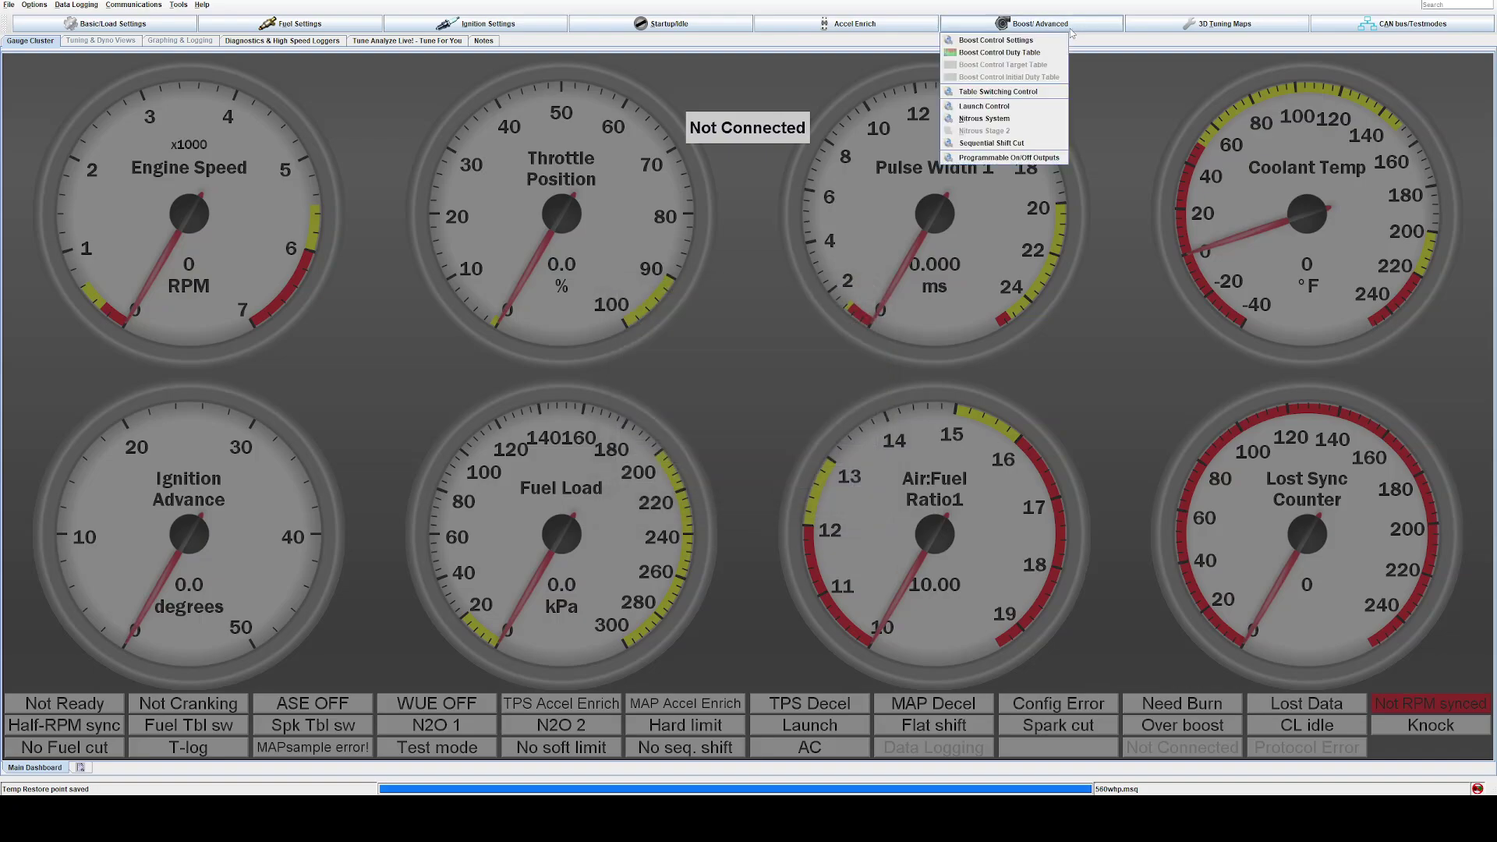
click(1027, 92)
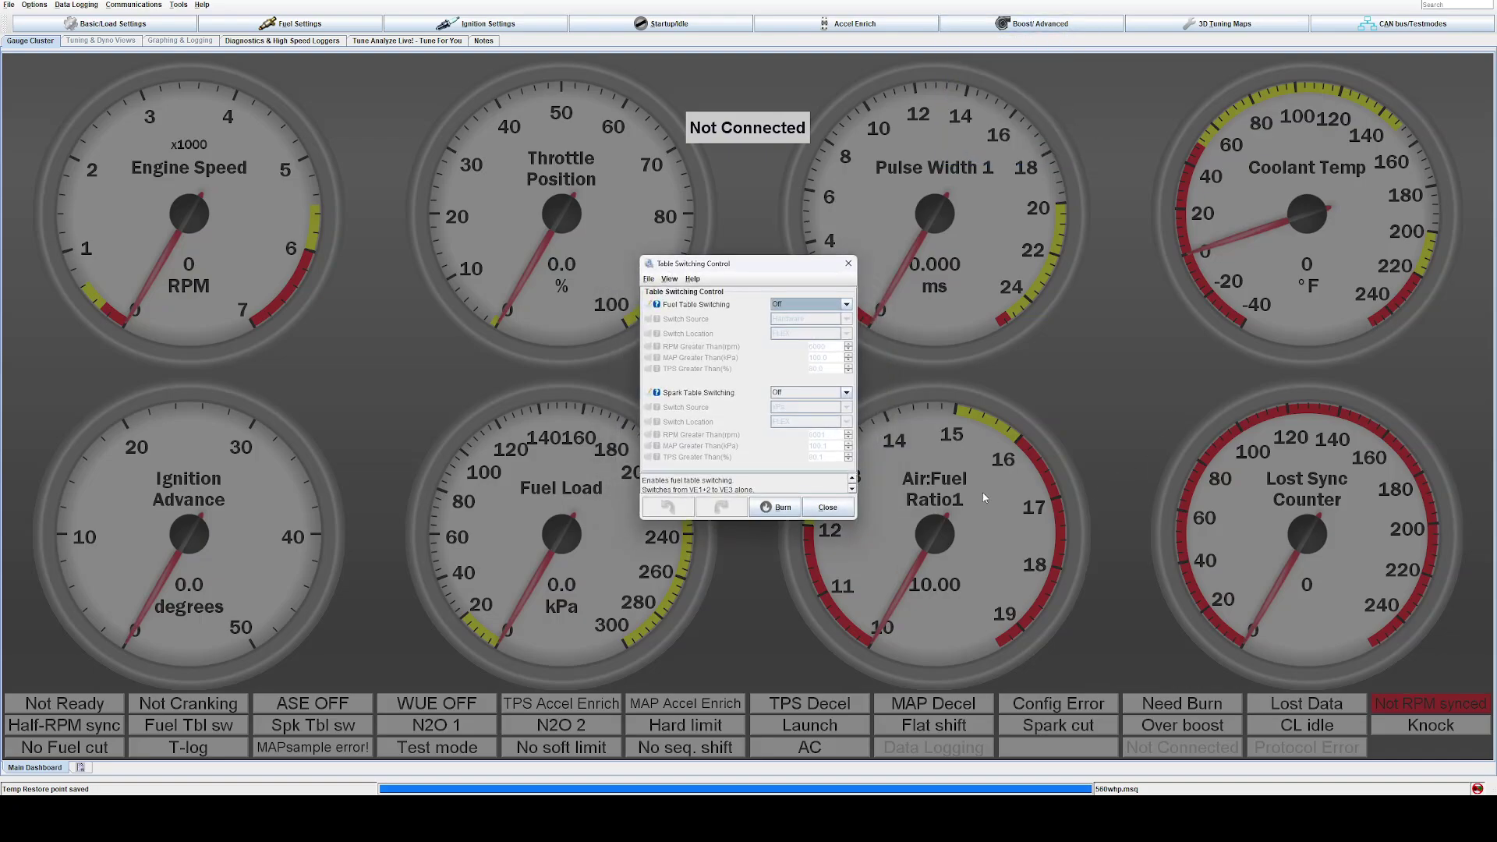
click(847, 264)
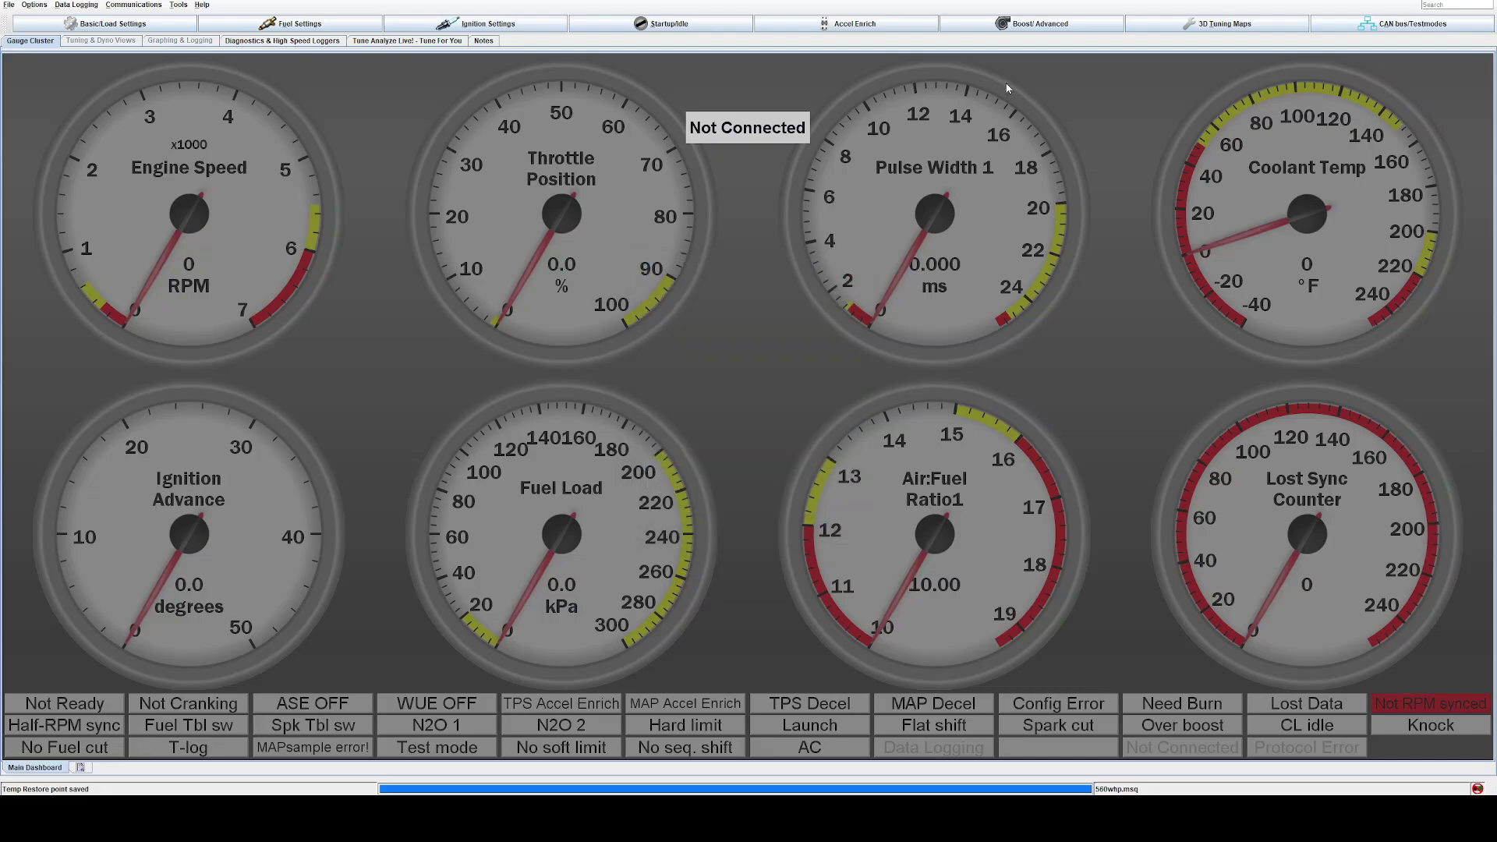
Step: Look at the Boost Control Duty Table via 3D Tuning Maps, then bring up the CAN bus/Testmodes list
click(1218, 23)
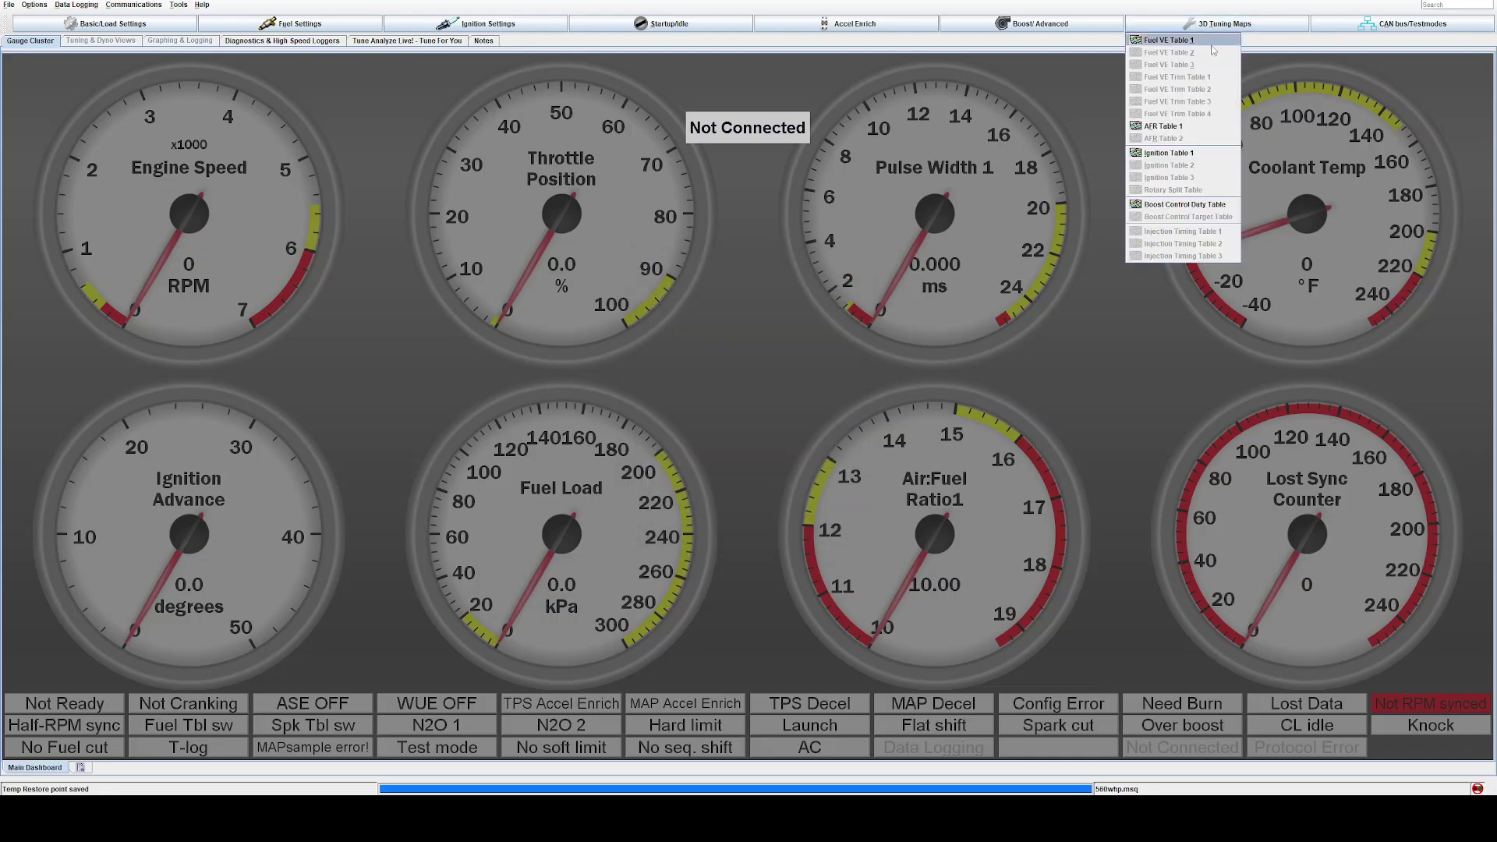
click(1183, 205)
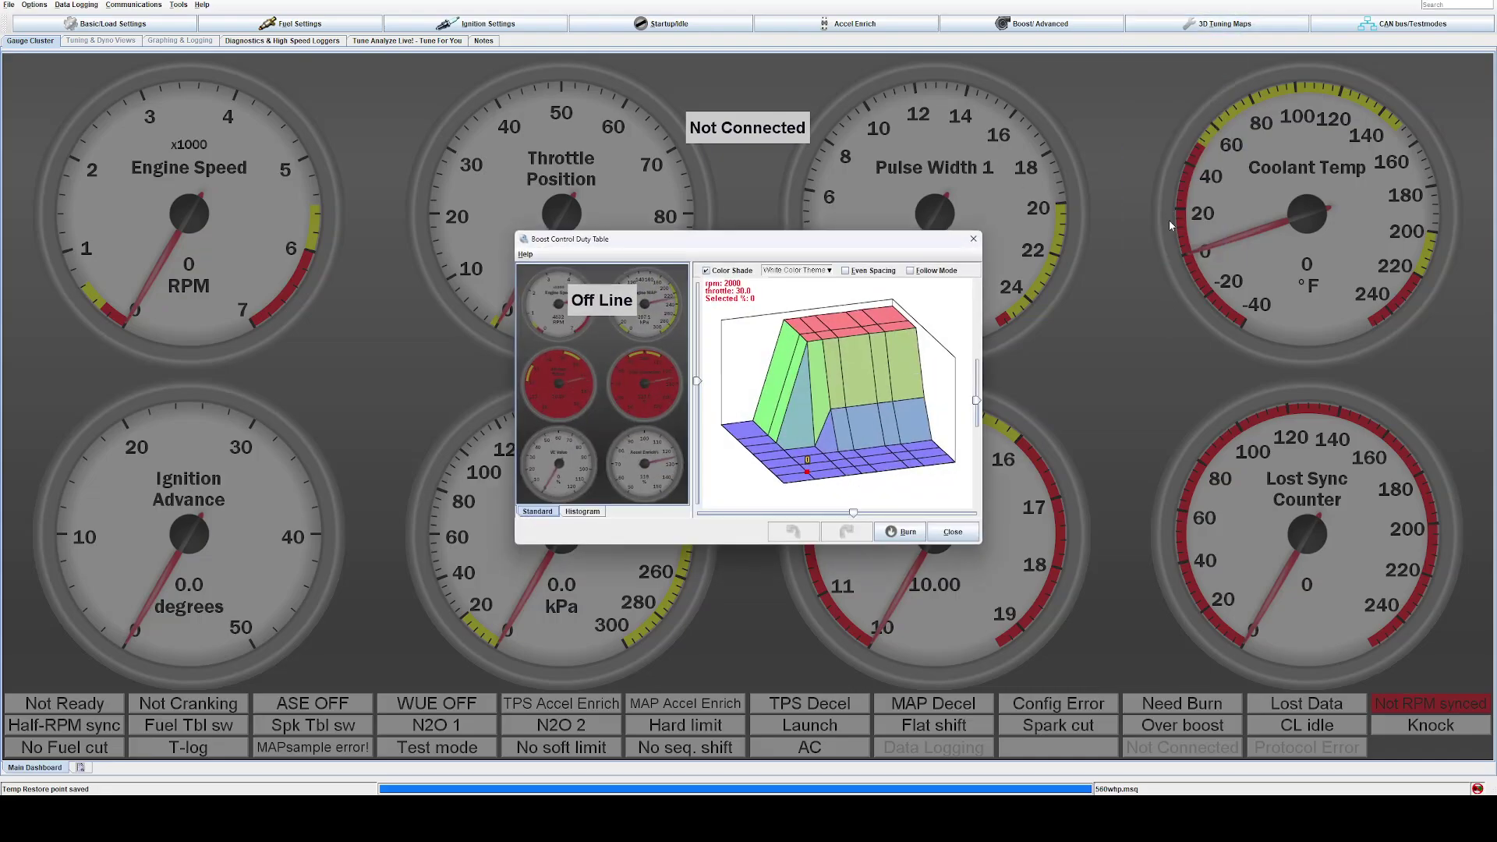
click(972, 239)
click(1387, 24)
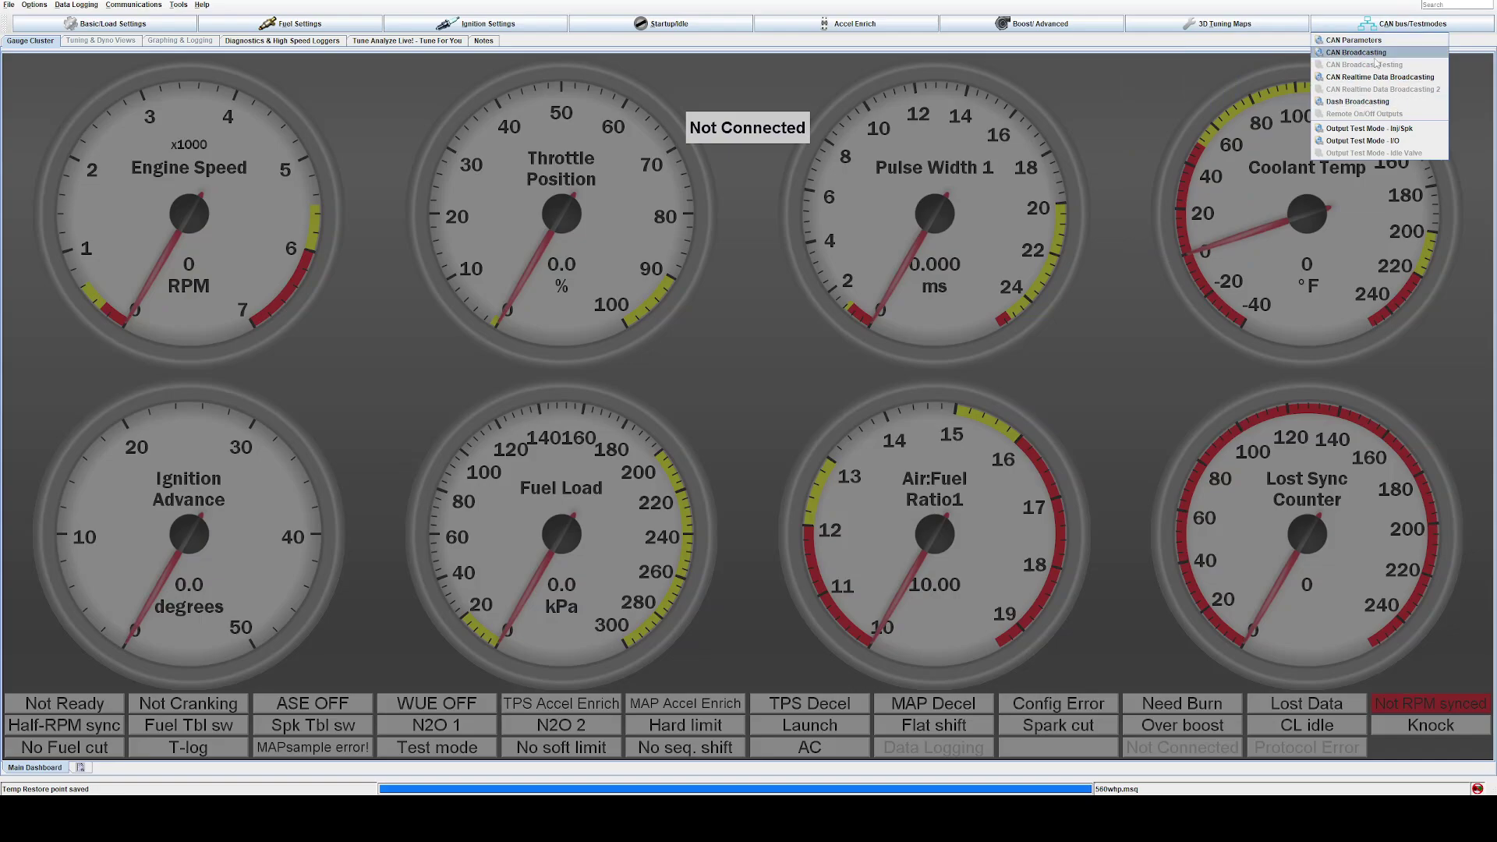
Step: Dismiss the CAN bus/Testmodes list to show the zeroed gauge dashboard
click(1127, 170)
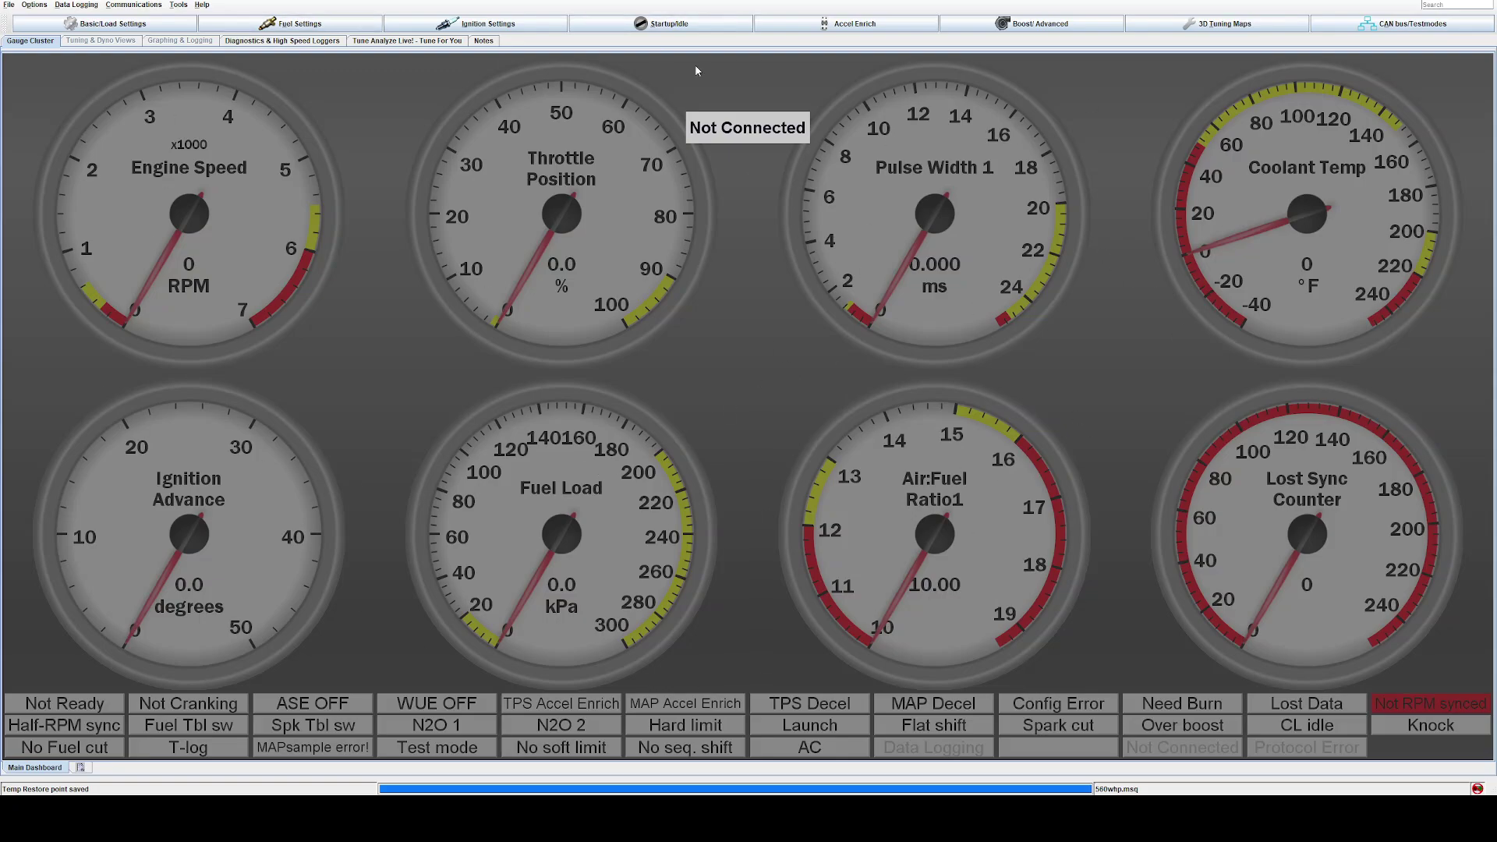
click(485, 23)
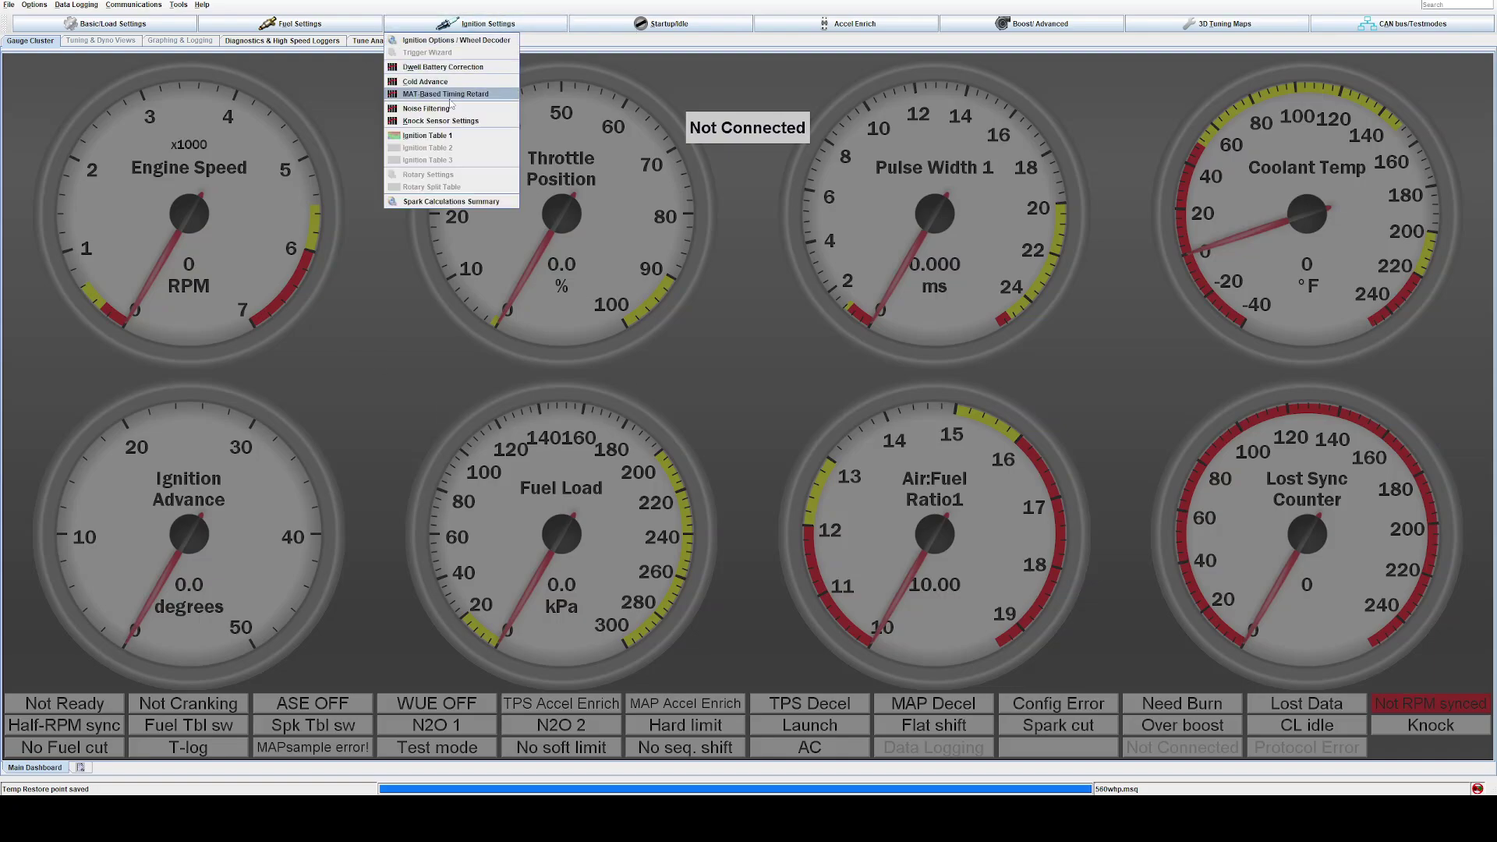
click(451, 142)
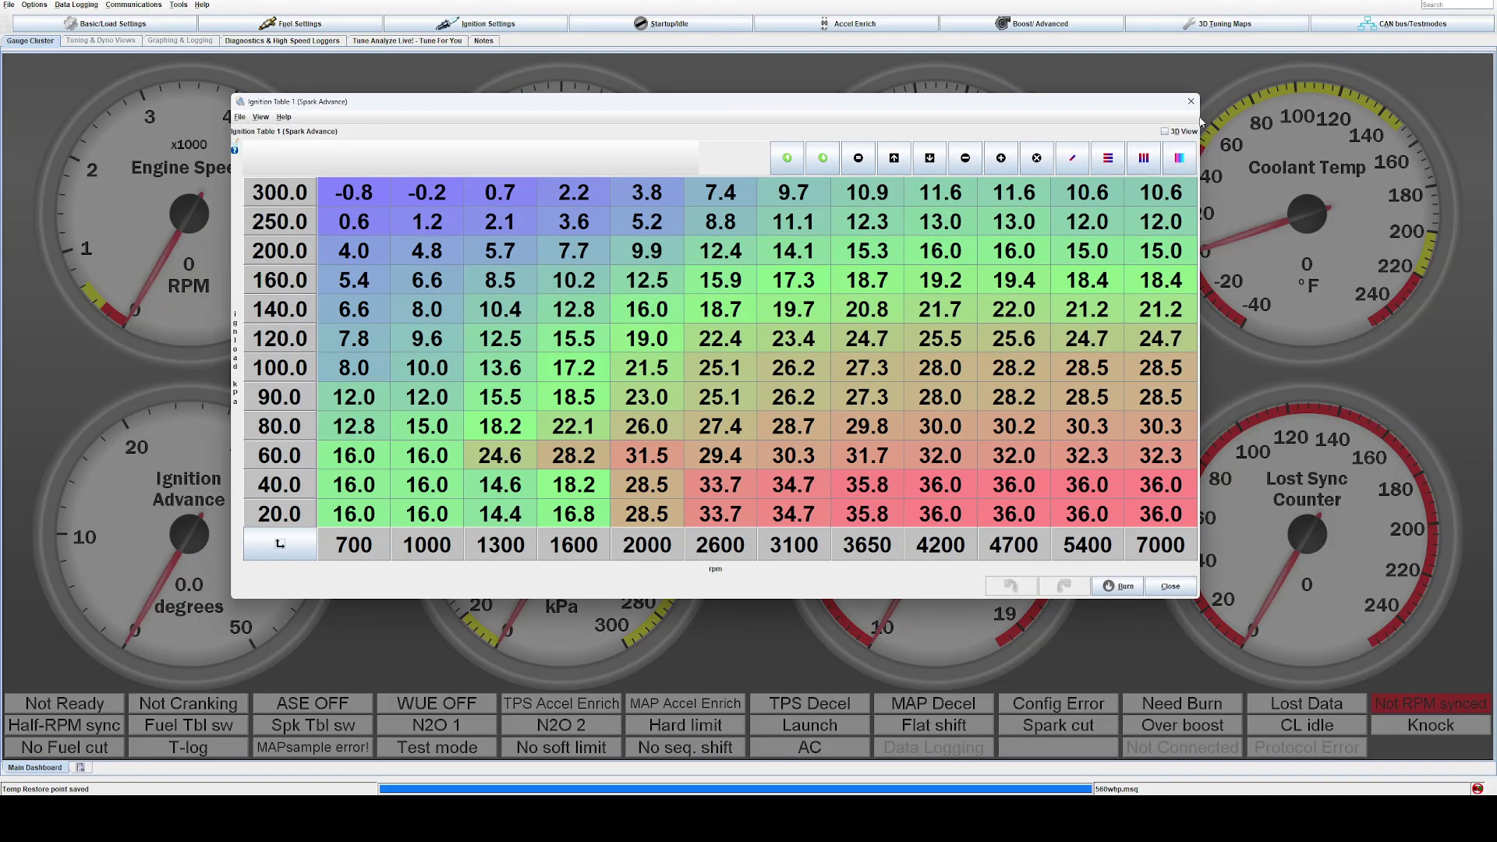
click(1191, 102)
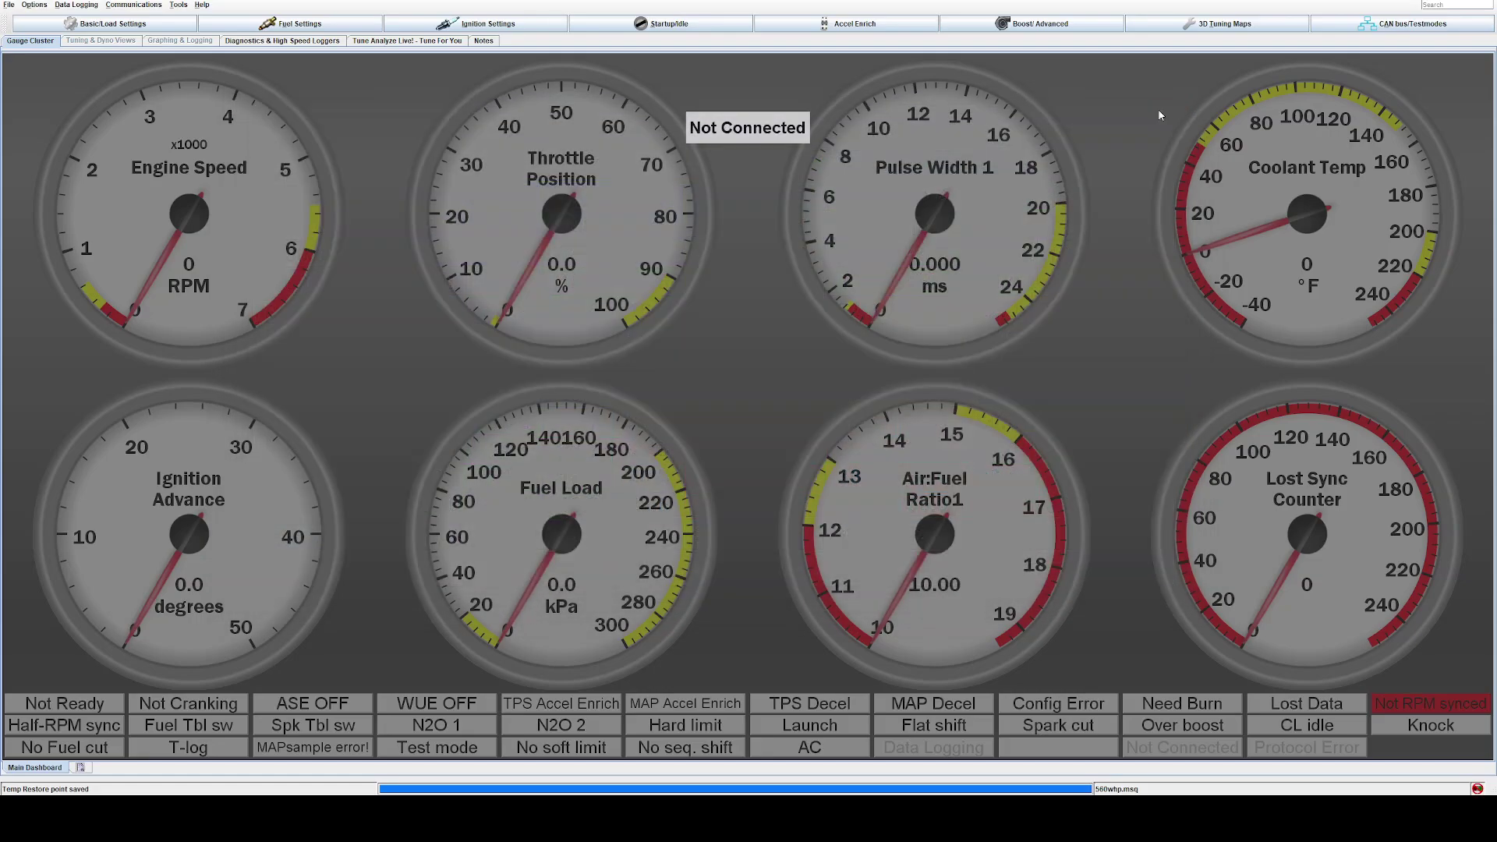
click(290, 23)
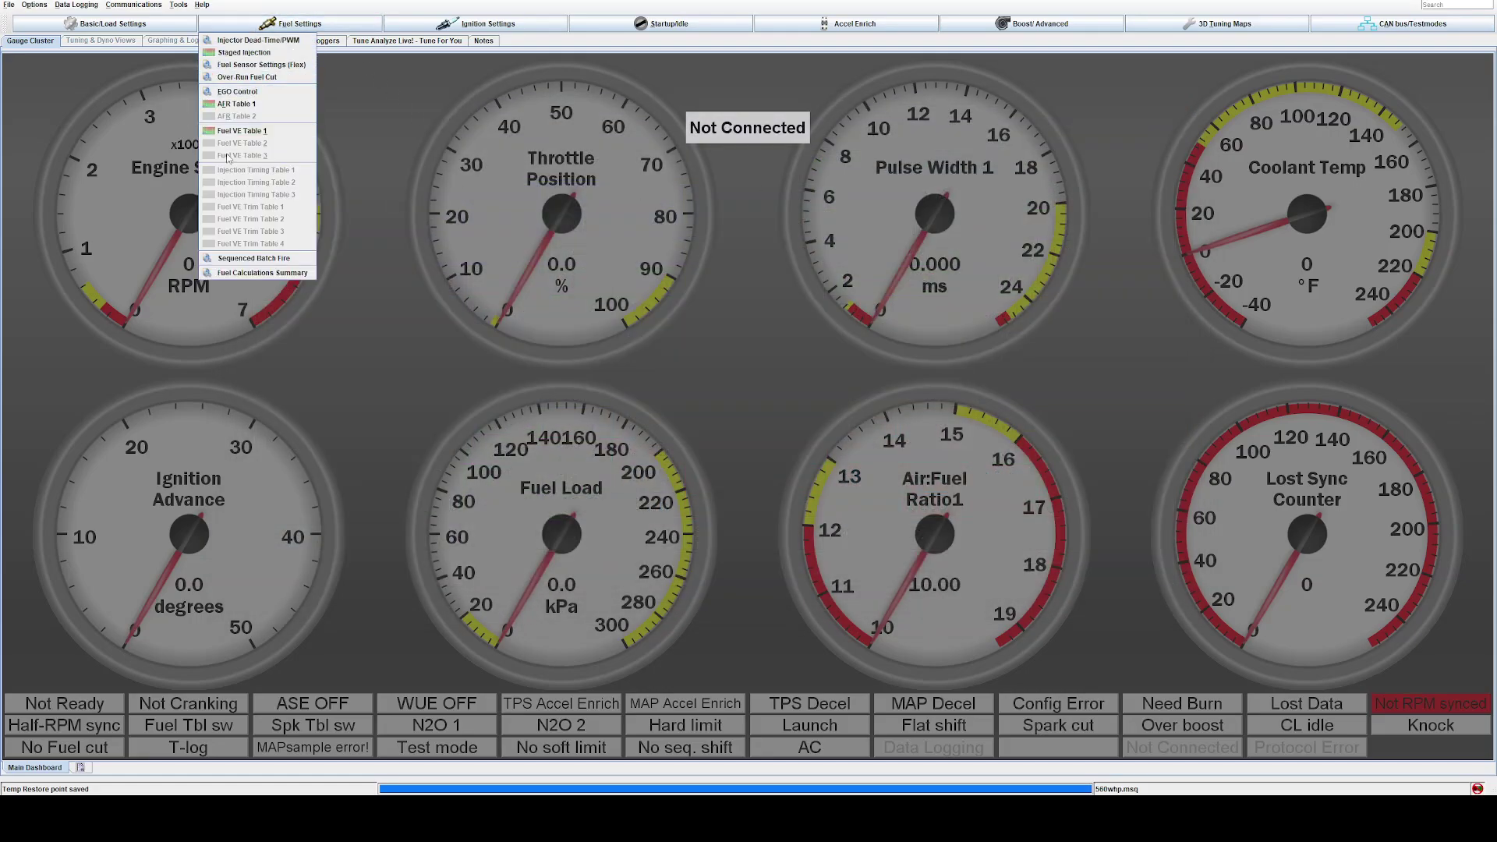
click(143, 163)
click(105, 23)
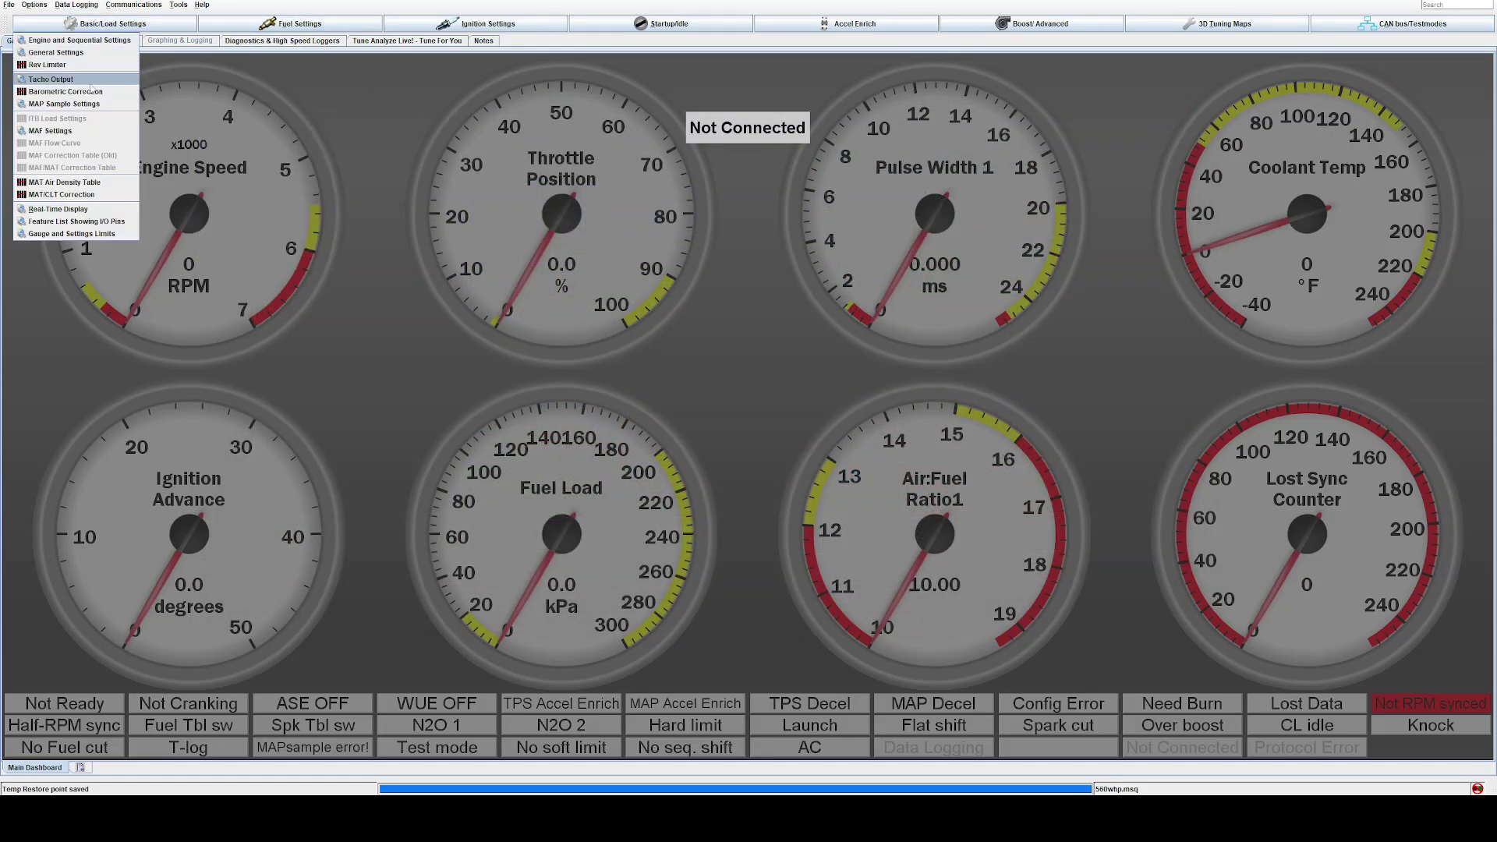
click(234, 23)
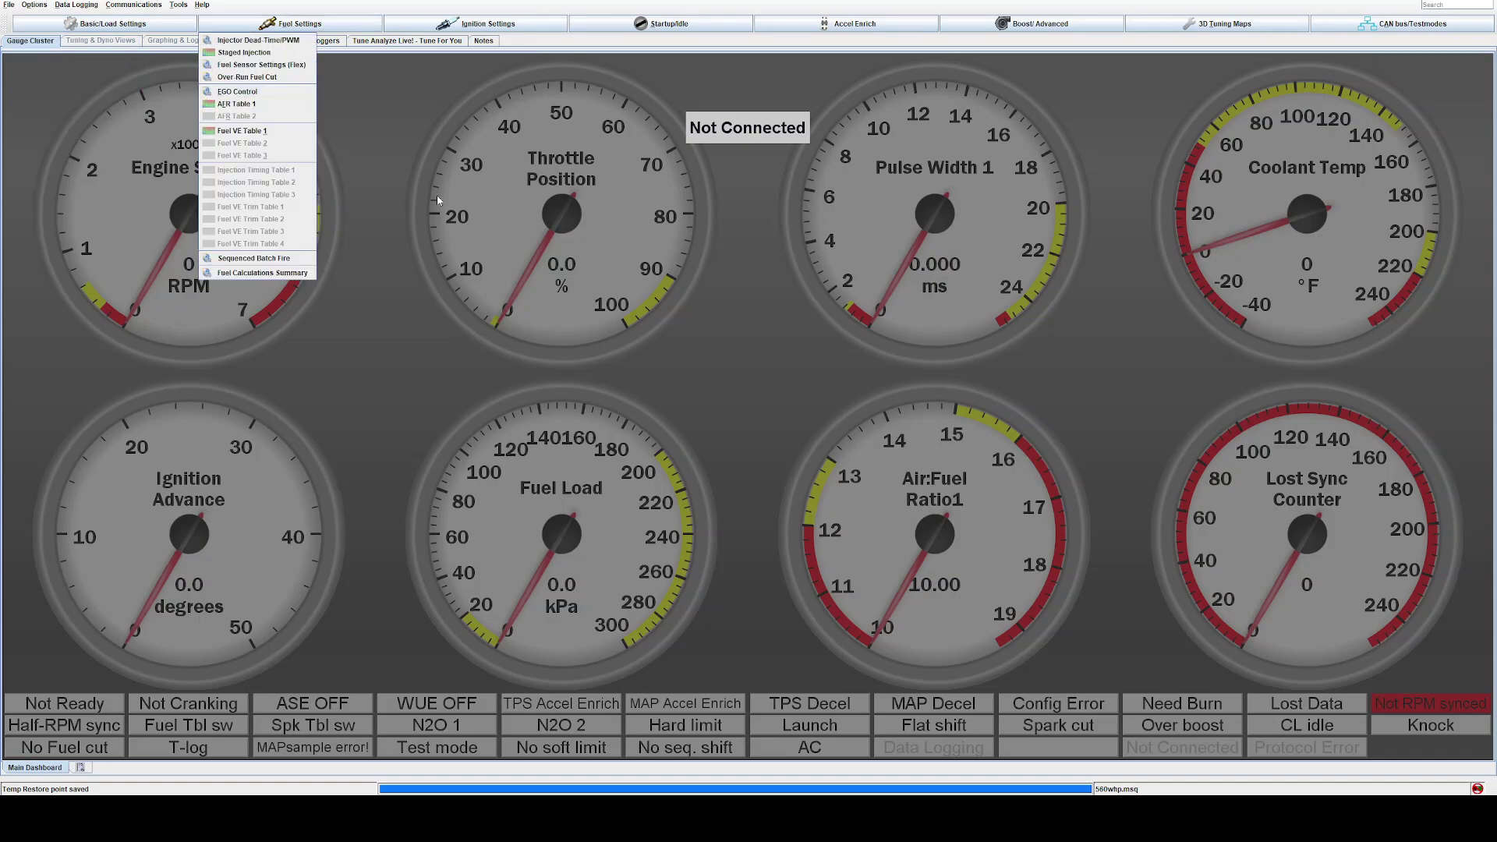
mouse_move(471, 23)
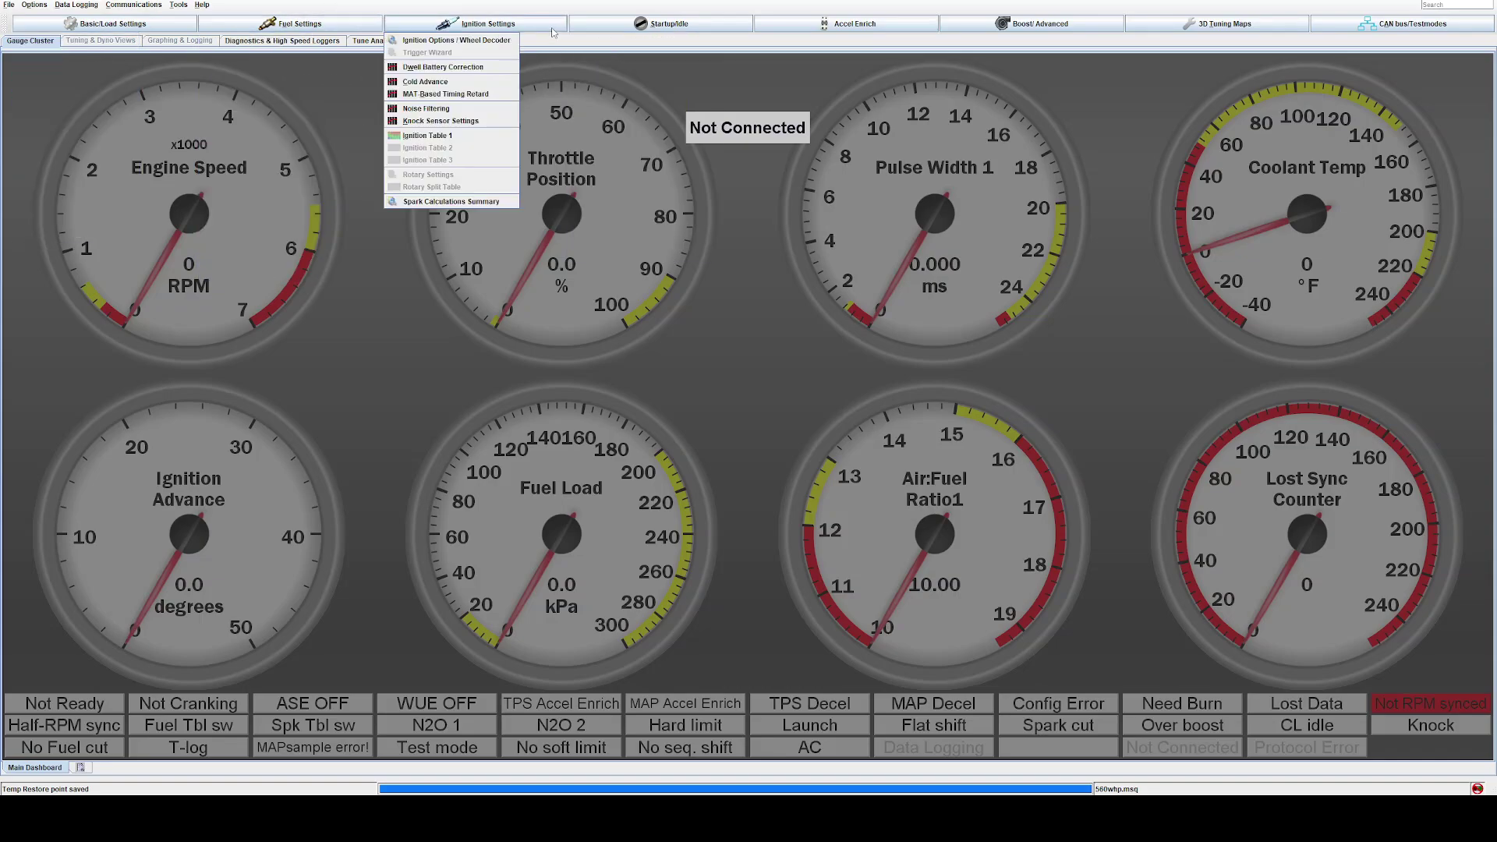
click(429, 136)
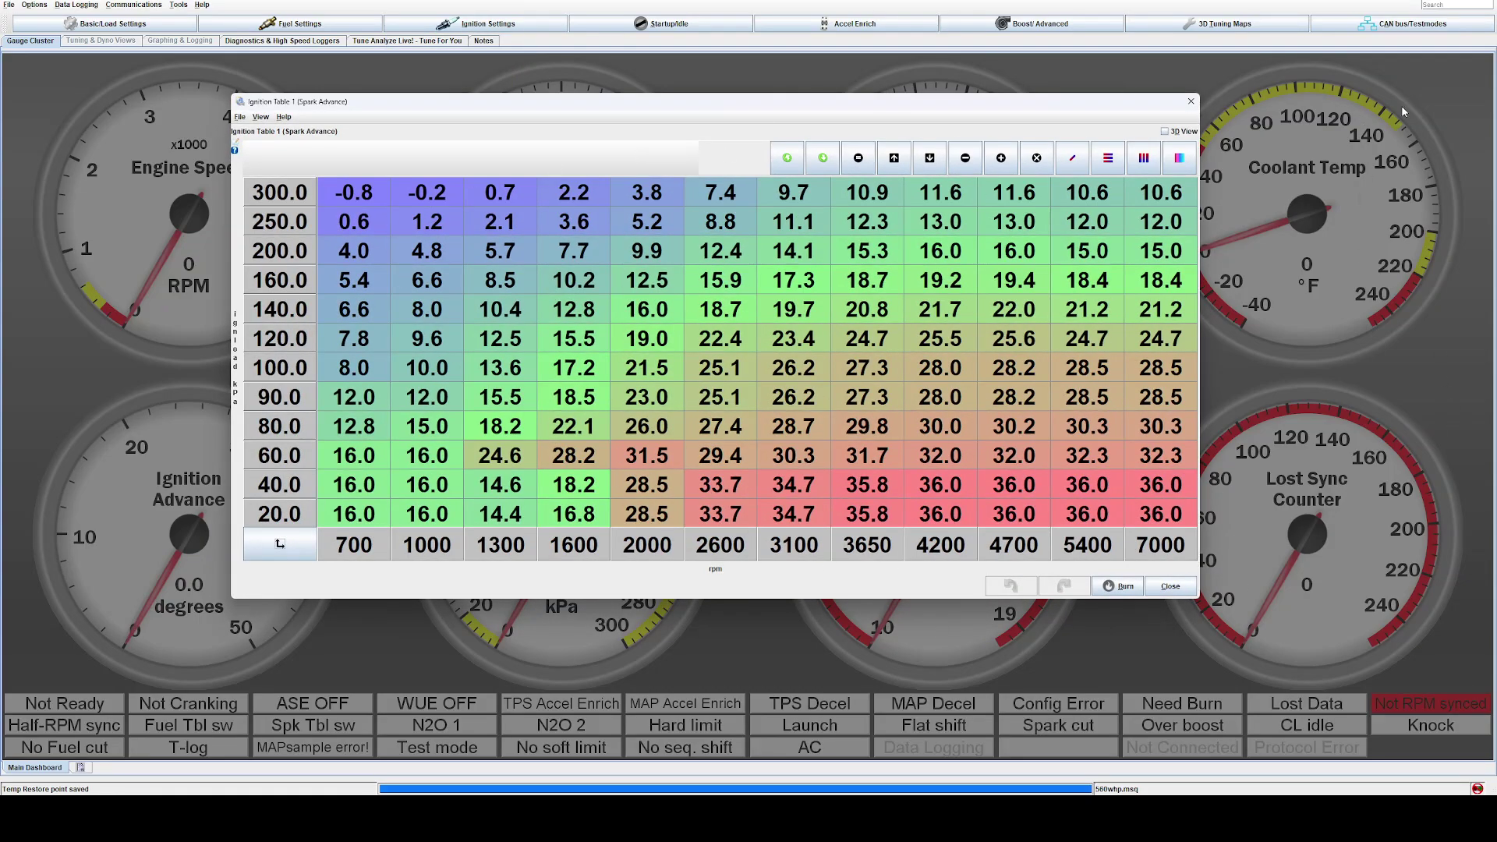
click(1191, 101)
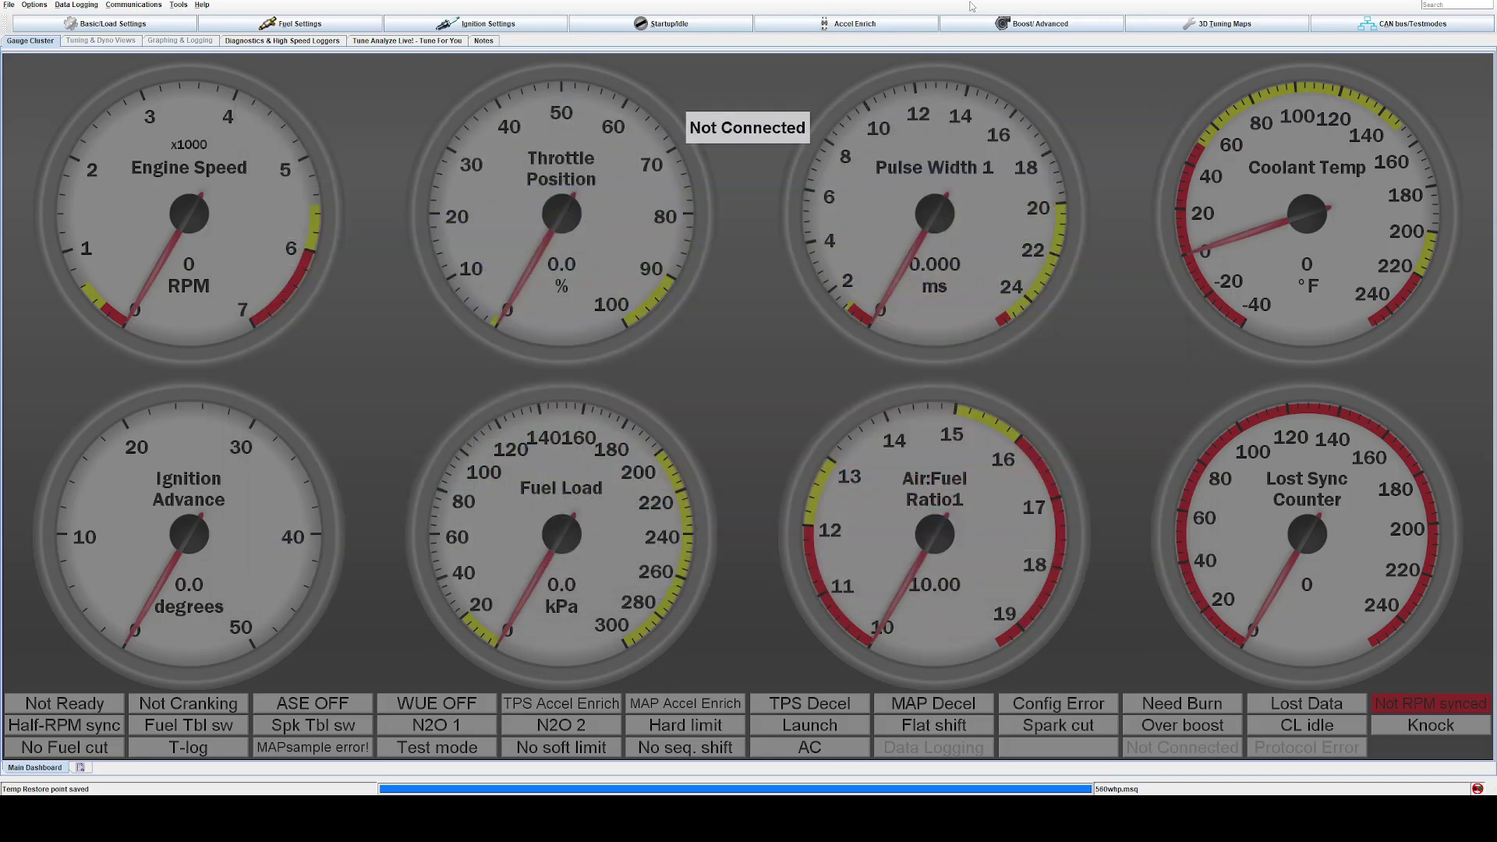
mouse_move(1014, 25)
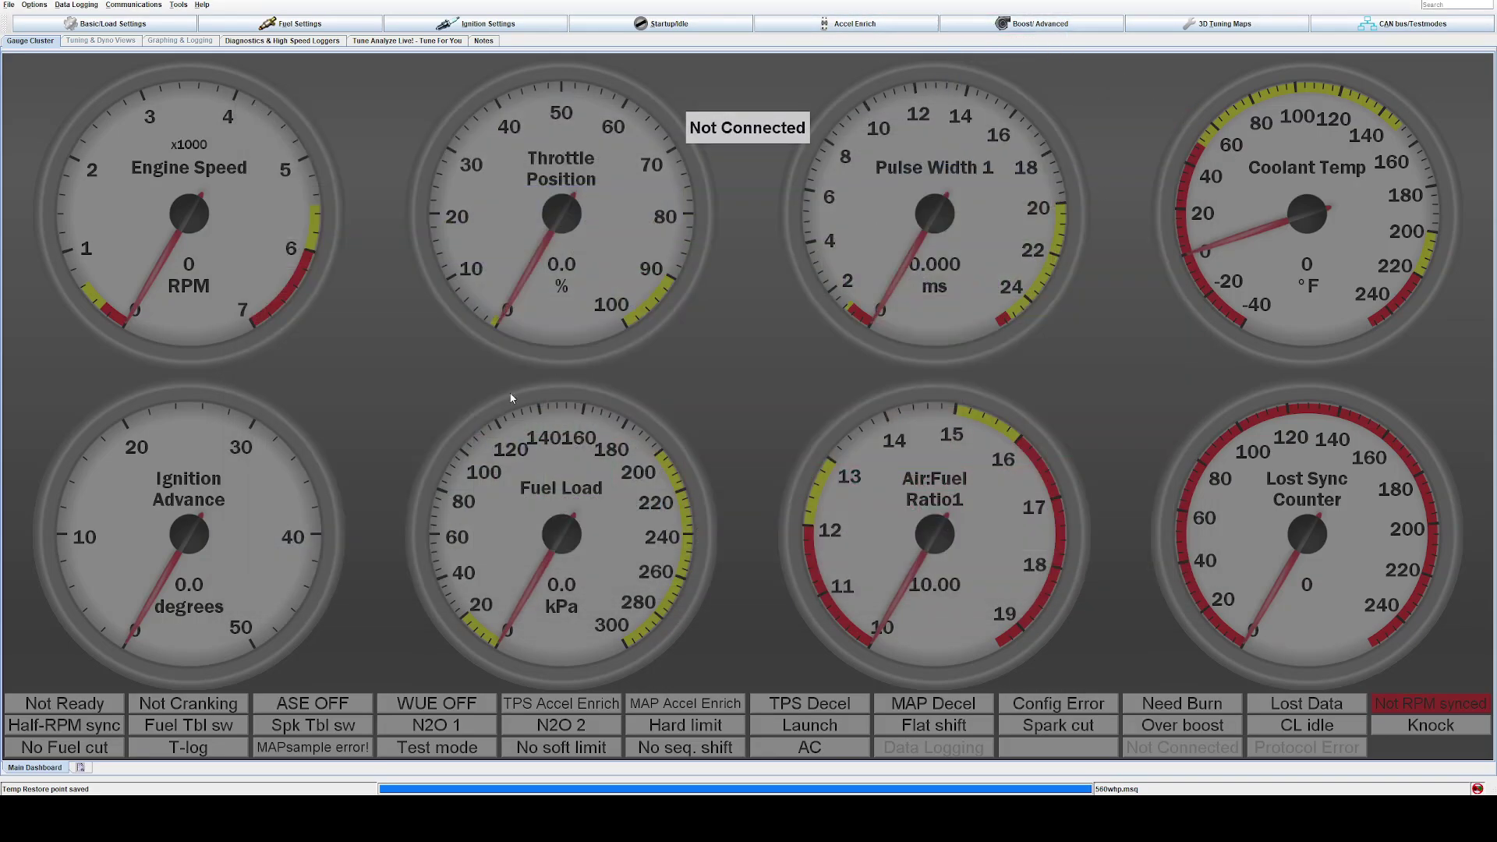